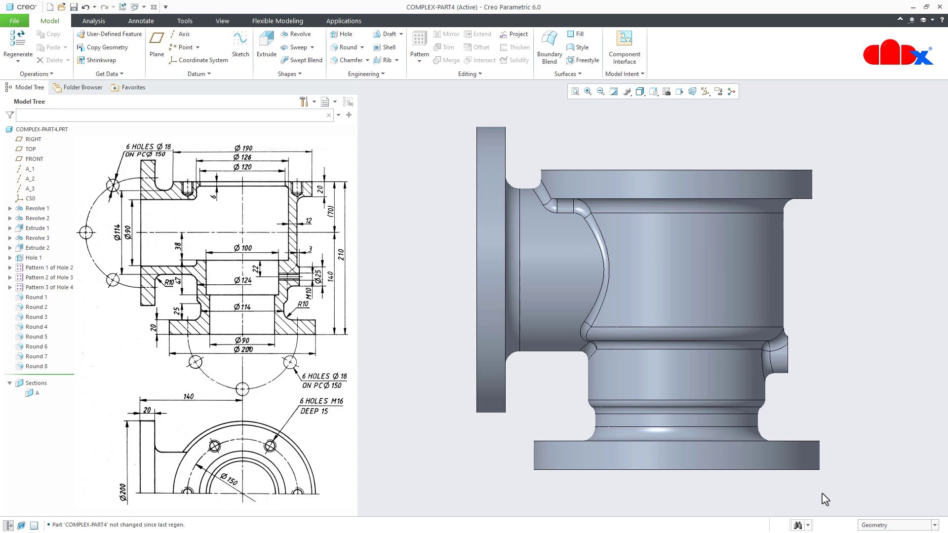
# Step: Activate cross-section A of the finished valve body and display hatching on its cut faces
pyautogui.hotkey('ctrl', 'd')
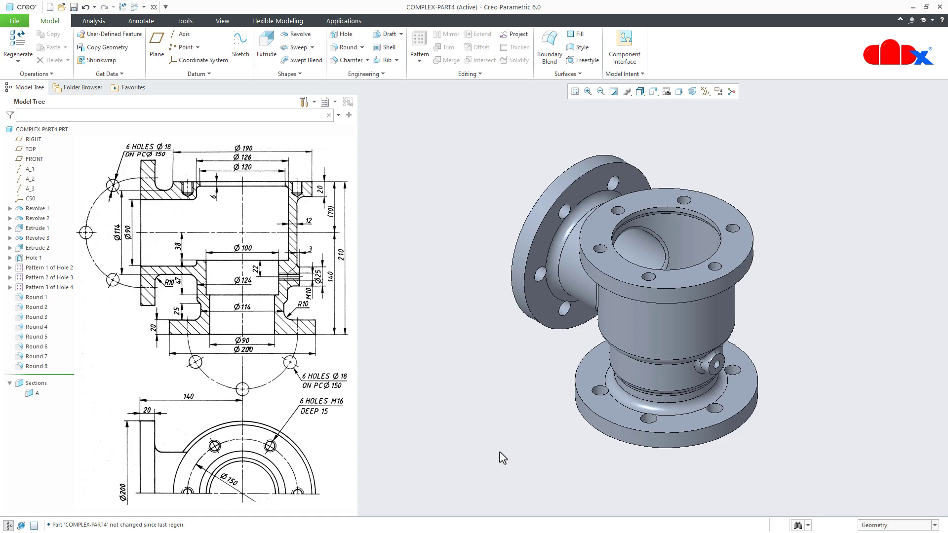
pyautogui.click(28, 392)
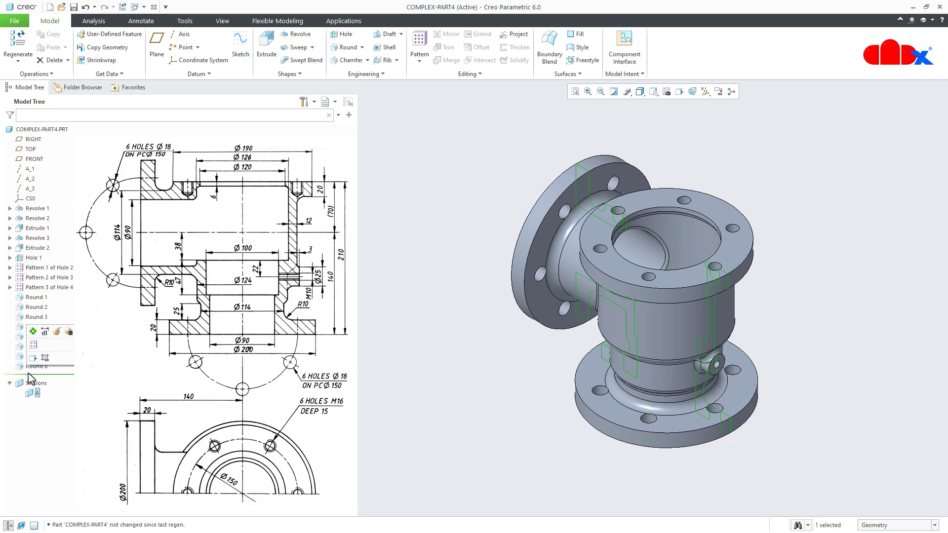
pyautogui.click(33, 332)
pyautogui.click(32, 395)
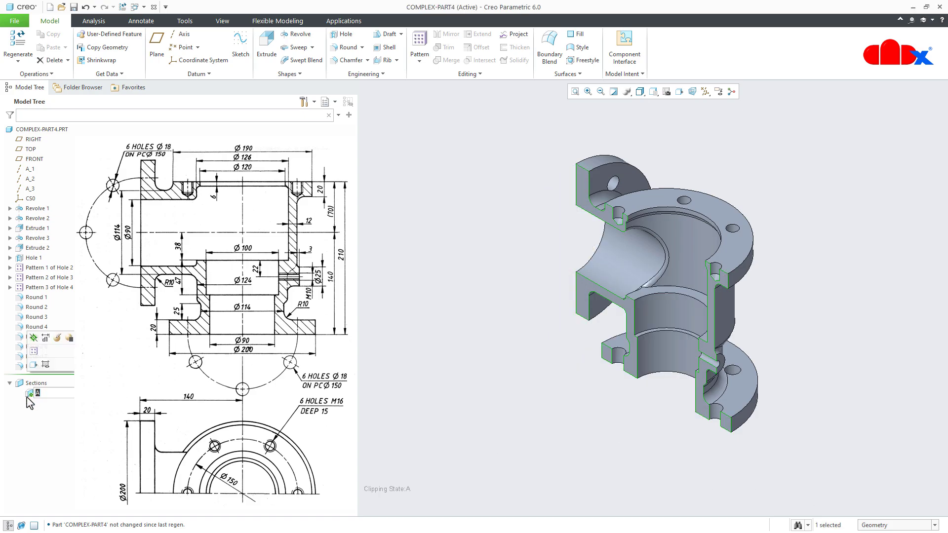
pyautogui.click(44, 367)
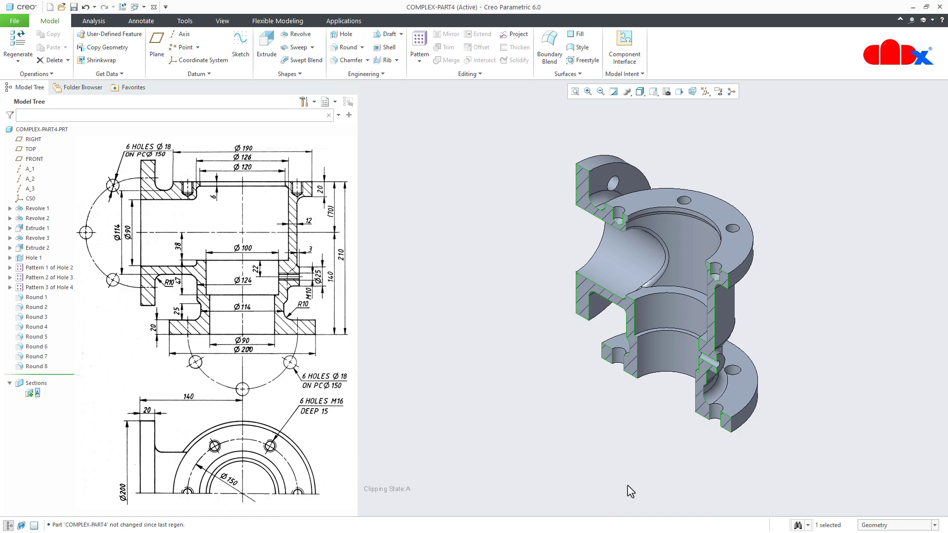
# Step: Inspect the hatched section of the finished part from the front and deactivate section A
pyautogui.click(806, 496)
pyautogui.hotkey('ctrl', 'd')
pyautogui.hotkey('ctrl', 'd')
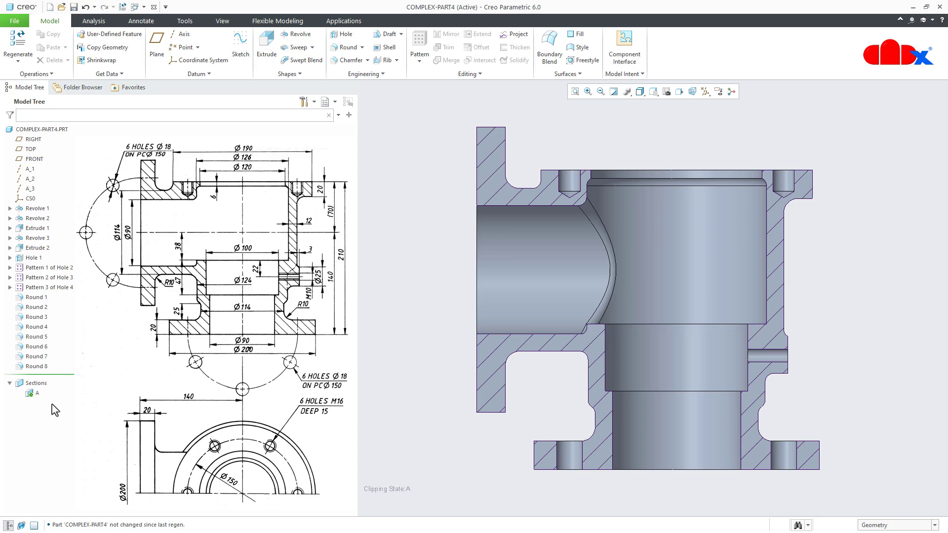
pyautogui.click(32, 392)
pyautogui.click(54, 363)
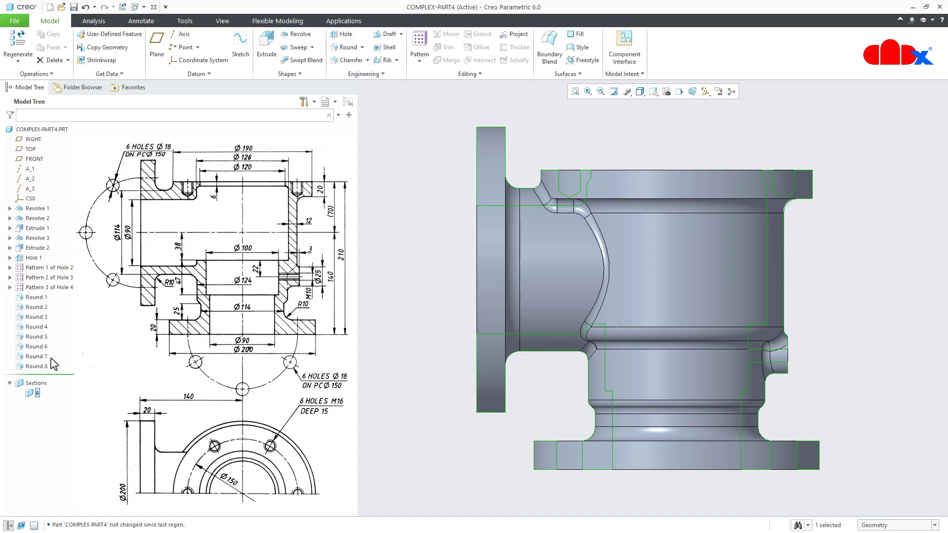
pyautogui.click(780, 510)
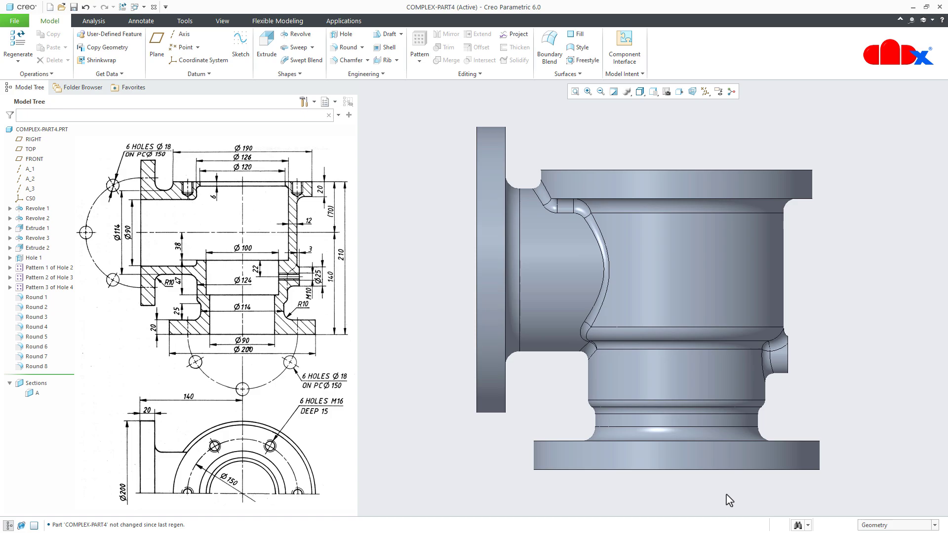
# Step: Create a new solid part from the solid_part_mmks template instead of the default one and maximize its window
pyautogui.click(50, 8)
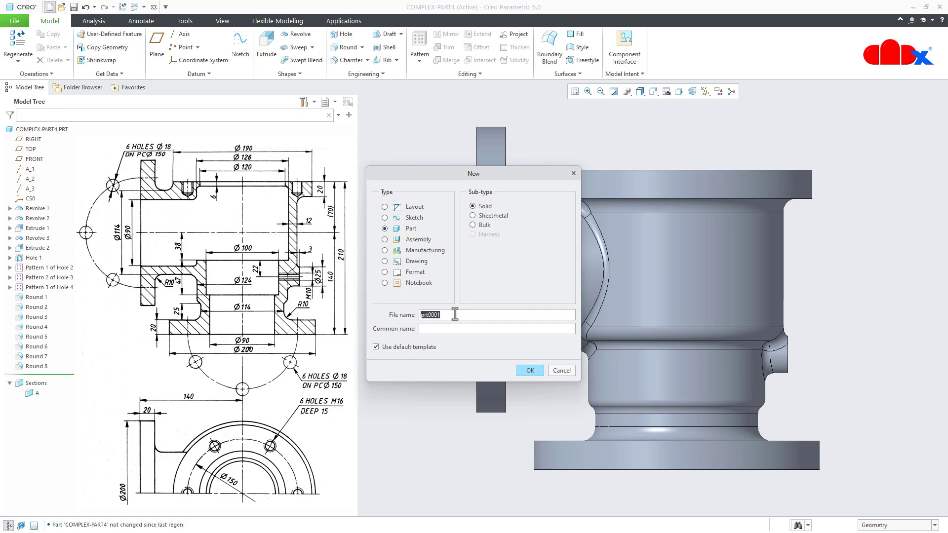
pyautogui.click(379, 347)
pyautogui.click(531, 372)
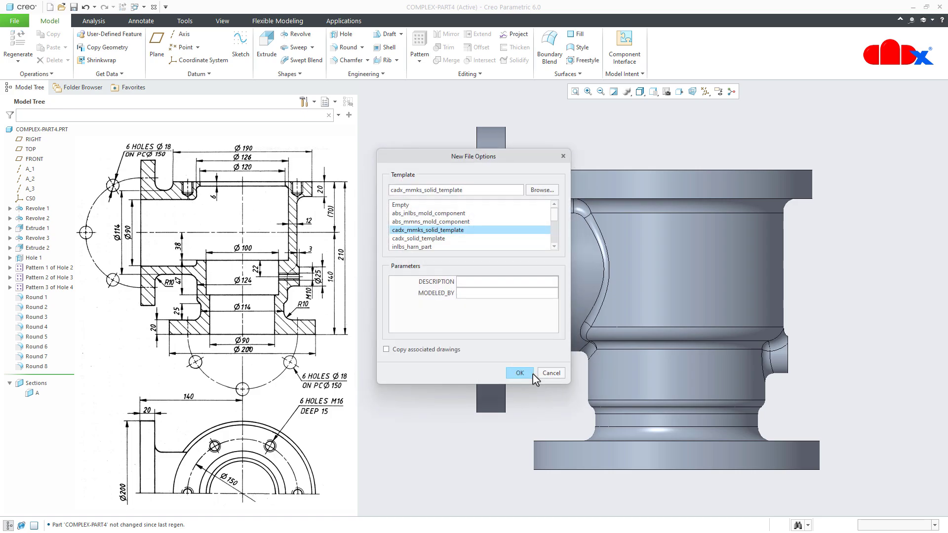
pyautogui.moveTo(555, 217); pyautogui.dragTo(558, 252)
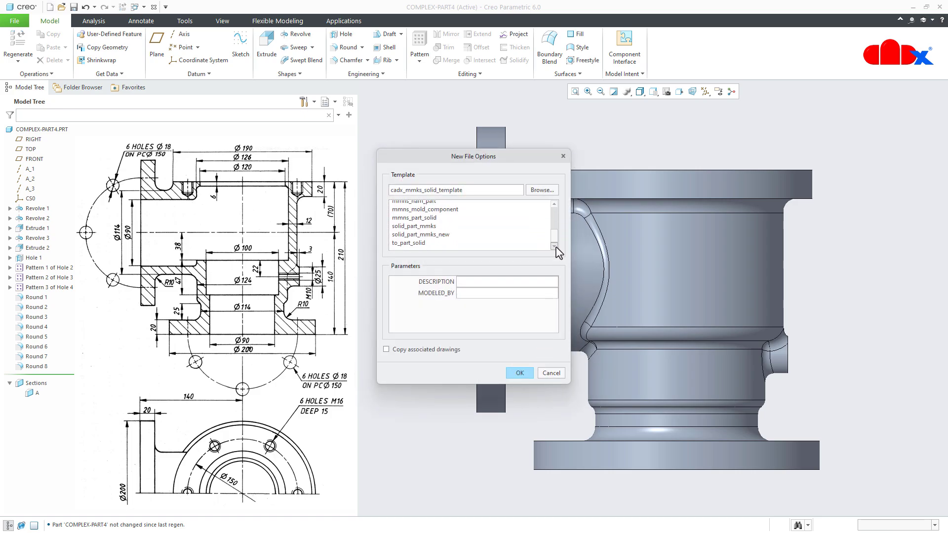
pyautogui.click(419, 229)
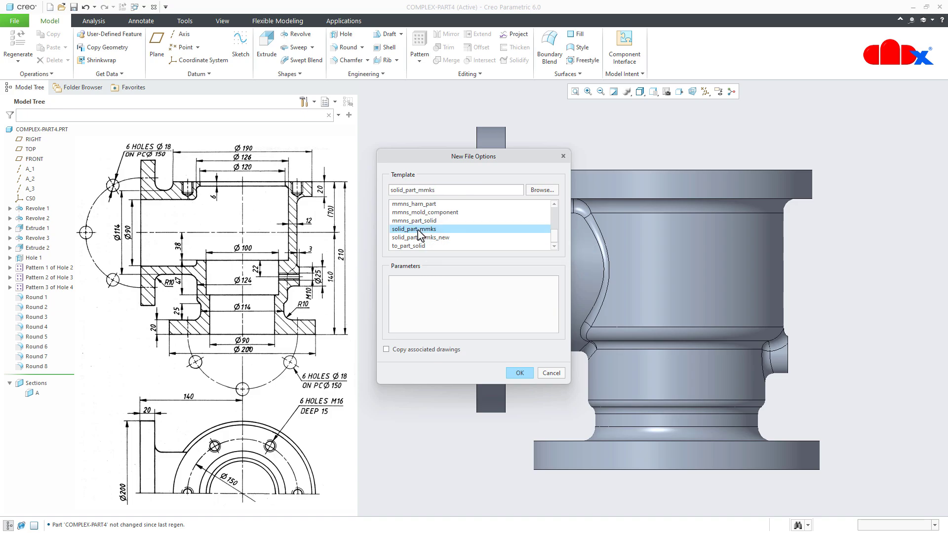
pyautogui.click(519, 374)
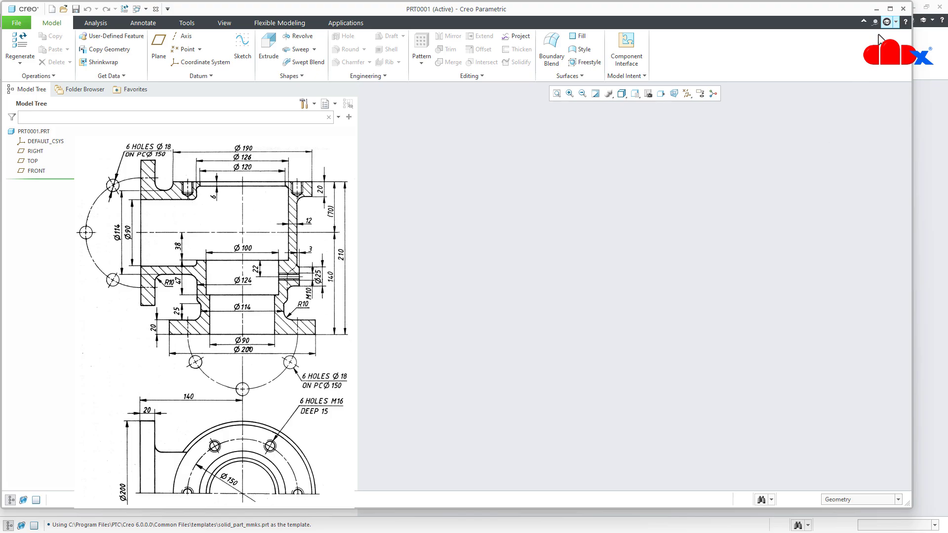
pyautogui.click(892, 9)
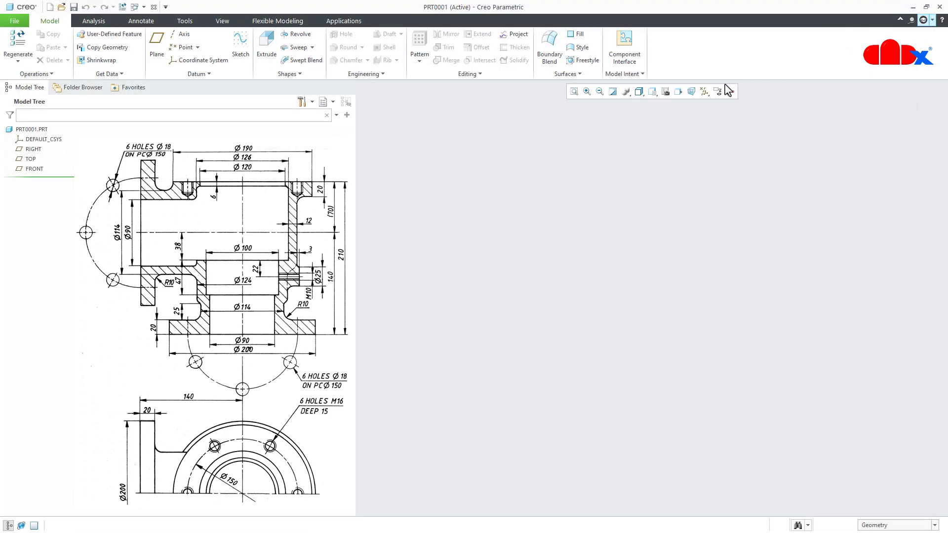
# Step: Start a Revolve feature with its sketch on the FRONT plane, facing the sketch plane with datum planes hidden
pyautogui.click(705, 91)
pyautogui.click(706, 104)
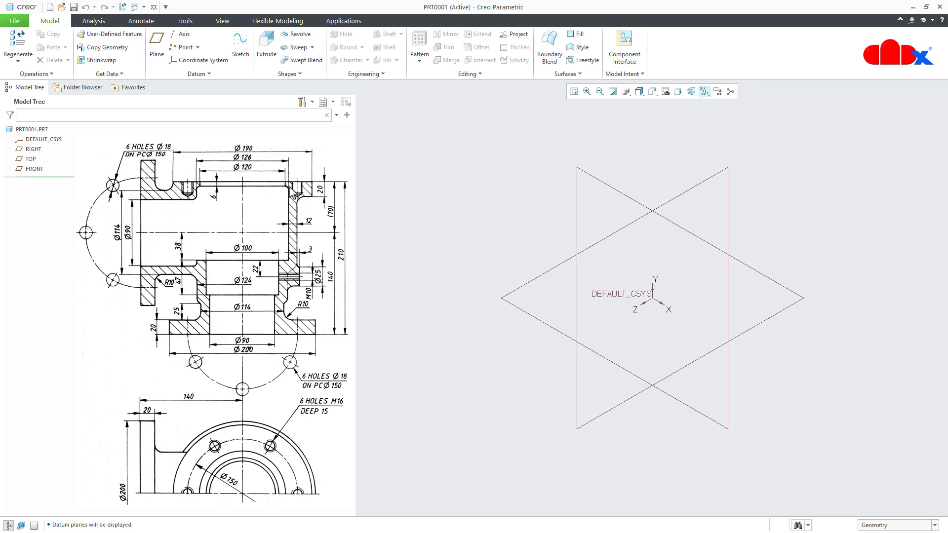
pyautogui.click(298, 35)
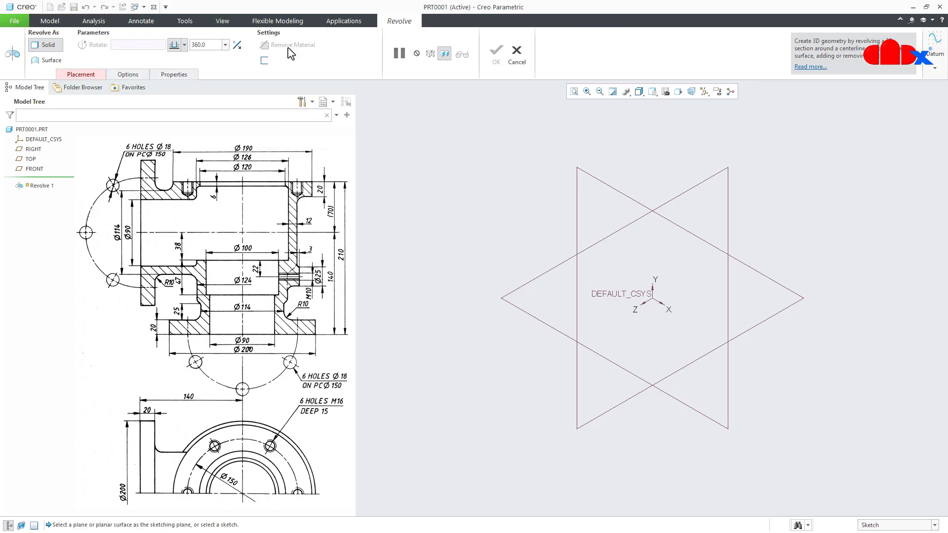
pyautogui.click(34, 169)
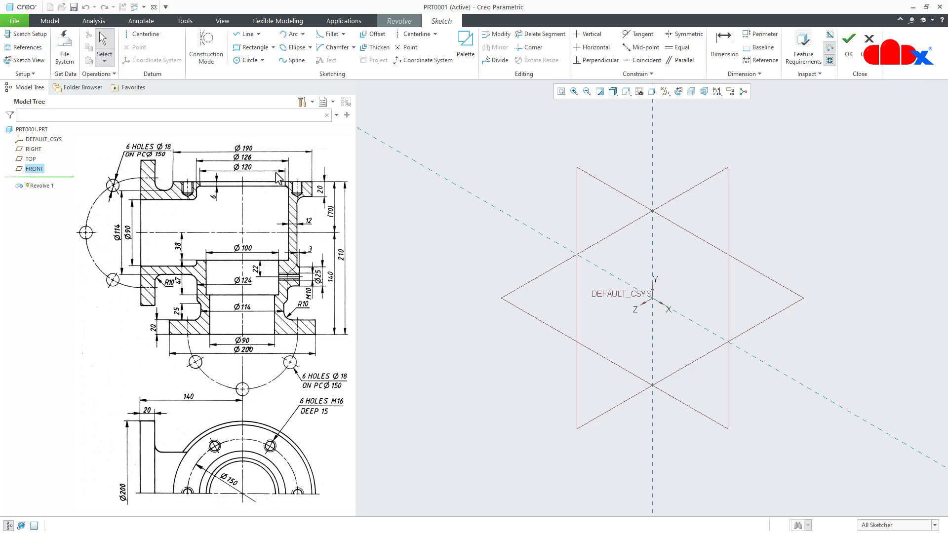
pyautogui.click(678, 92)
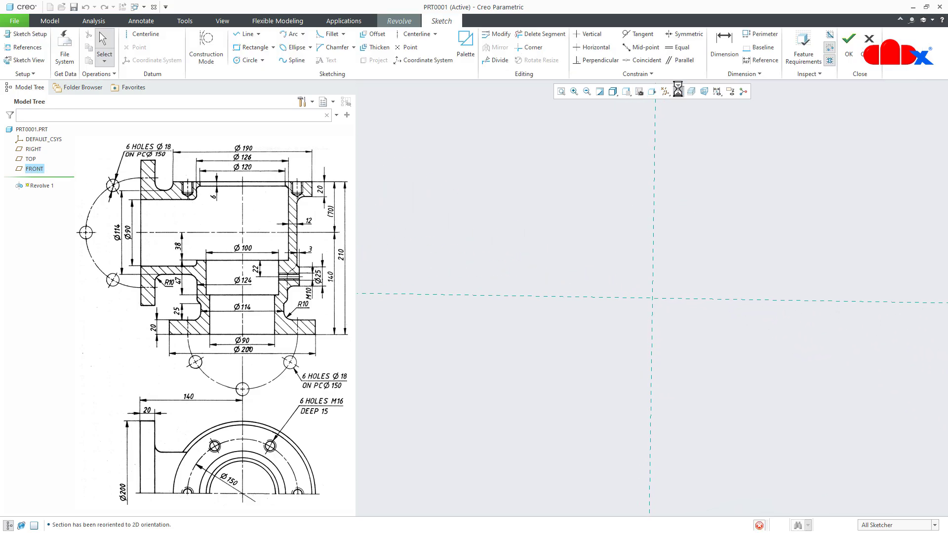
pyautogui.click(665, 91)
pyautogui.click(669, 104)
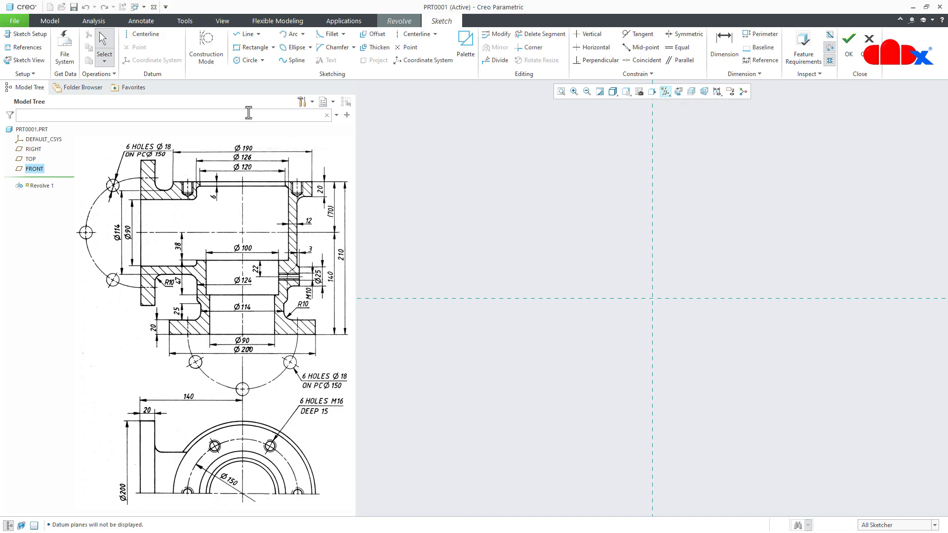
# Step: Add a vertical datum centerline along the vertical reference as the axis of revolution
pyautogui.click(139, 35)
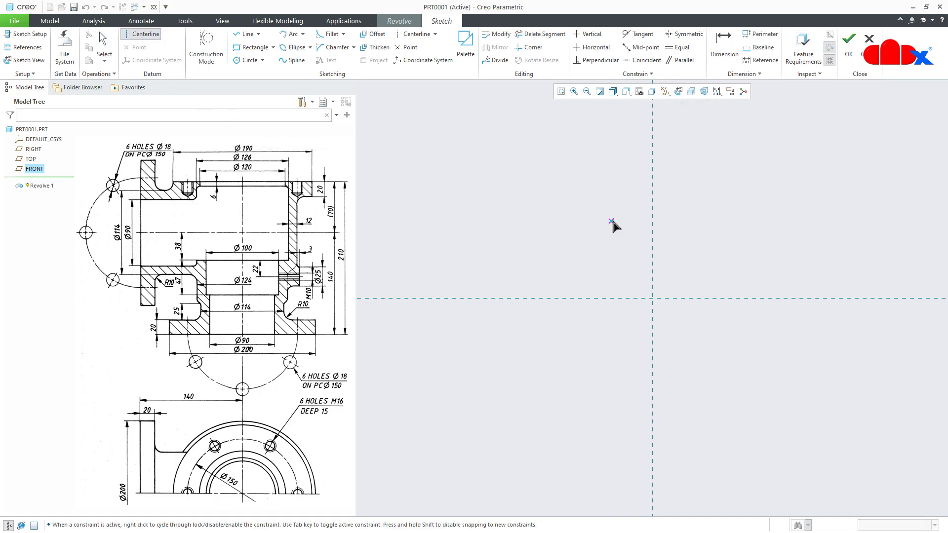
pyautogui.click(652, 176)
pyautogui.click(654, 217)
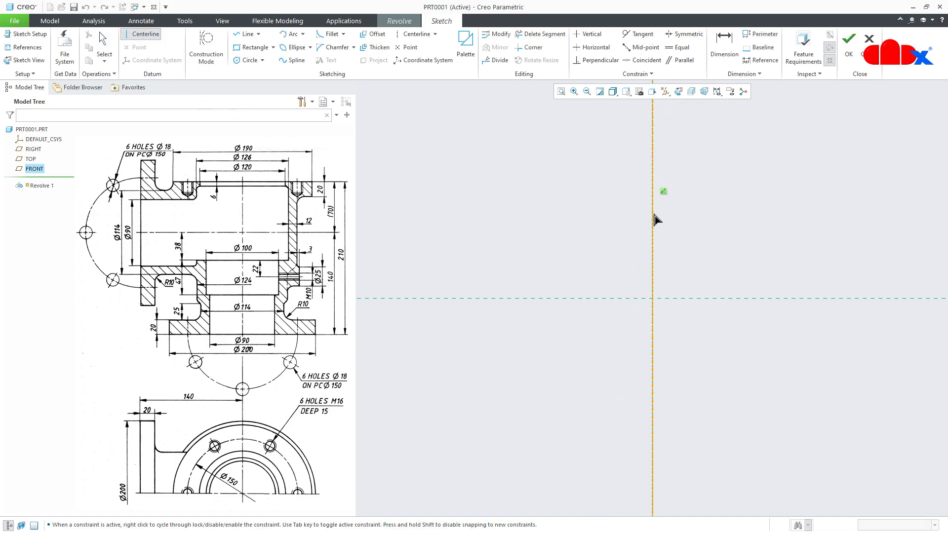
pyautogui.middleClick(736, 240)
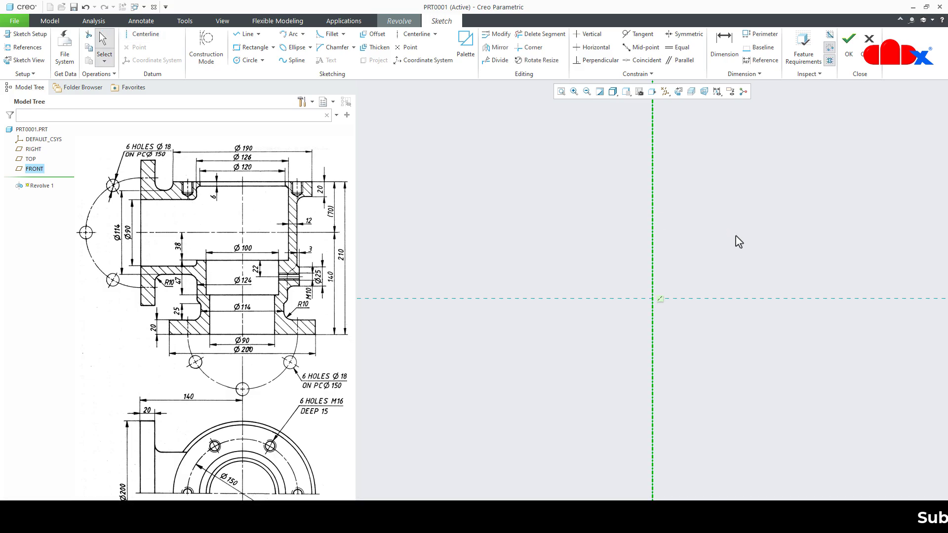
# Step: Sketch a horizontal line about 77 mm long from the centerline, about 192 mm above the horizontal reference
pyautogui.rightClick(739, 241)
pyautogui.click(755, 250)
pyautogui.click(653, 167)
pyautogui.click(705, 167)
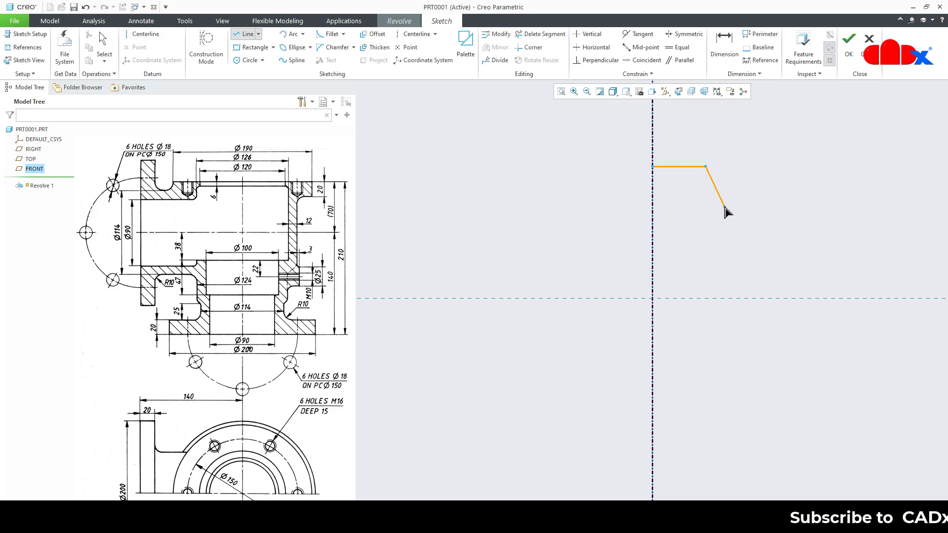
pyautogui.middleClick(751, 203)
pyautogui.middleClick(752, 203)
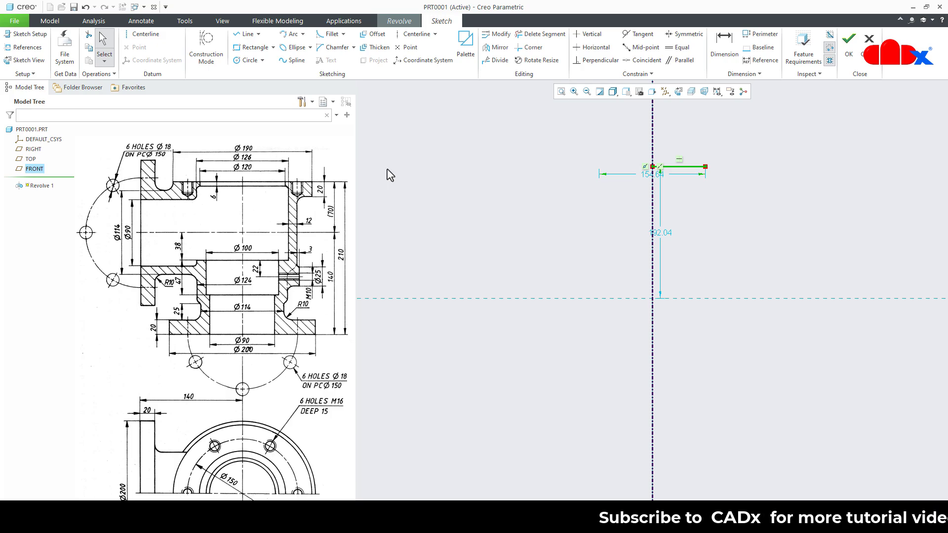
# Step: Set the line's diameter dimension to 190 and its height above the horizontal reference to 70, placing the height dimension clear of the line
pyautogui.click(653, 177)
pyautogui.doubleClick(653, 175)
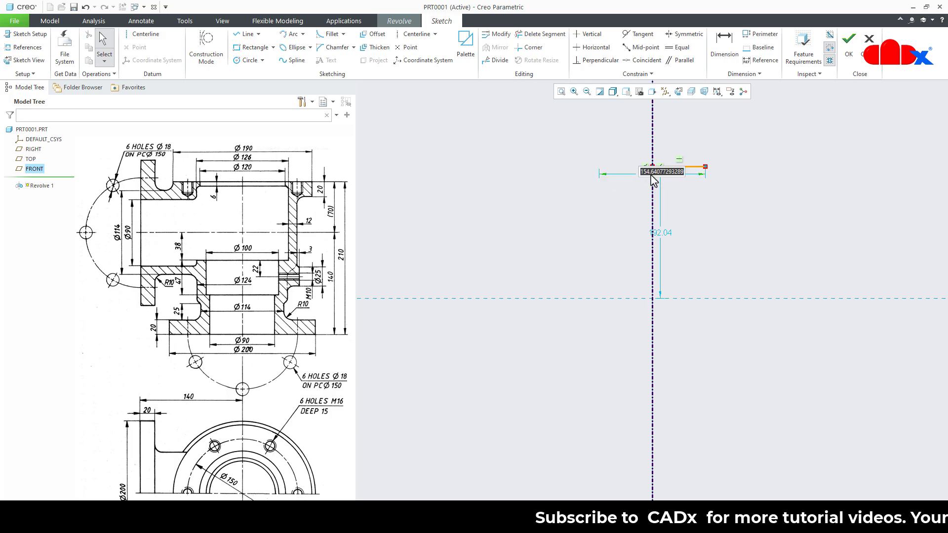
pyautogui.write('190')
pyautogui.press('Return')
pyautogui.doubleClick(666, 234)
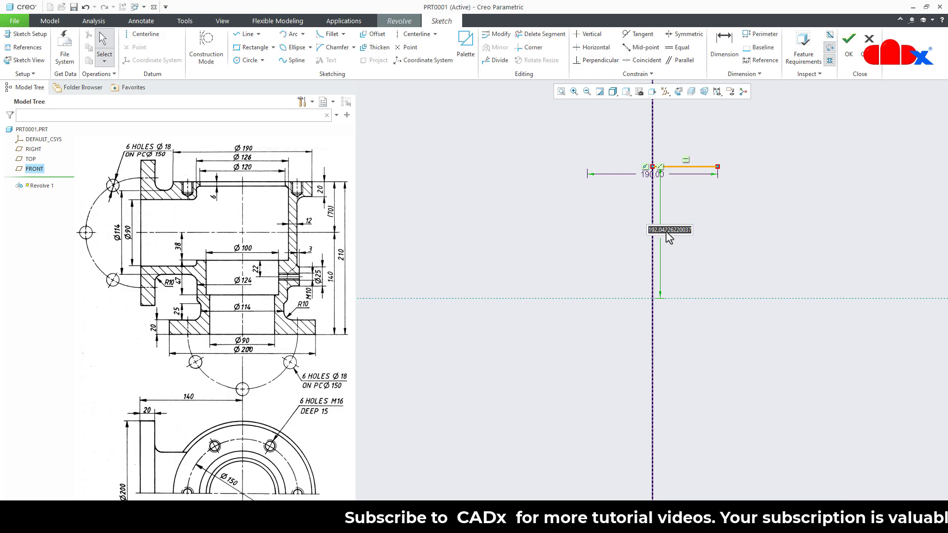
pyautogui.write('70')
pyautogui.press('Return')
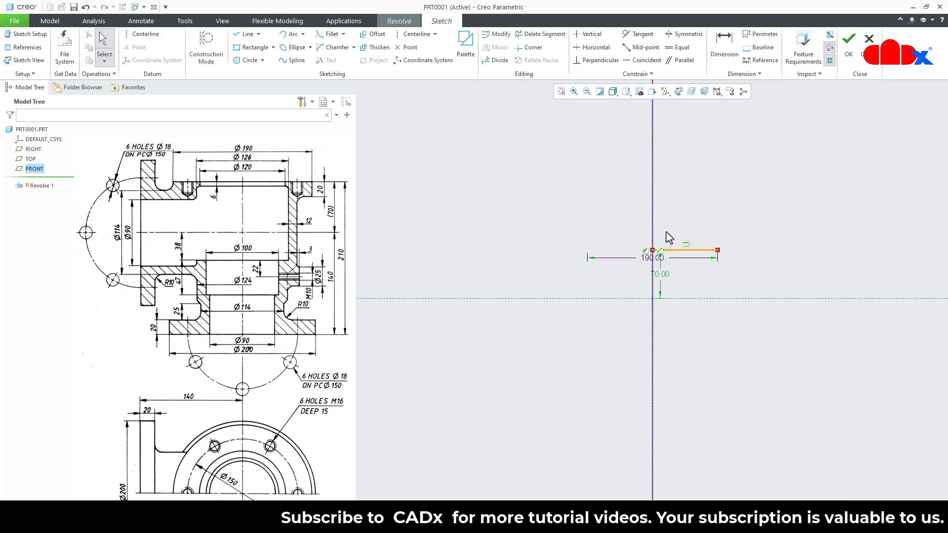
pyautogui.moveTo(667, 280); pyautogui.dragTo(778, 275)
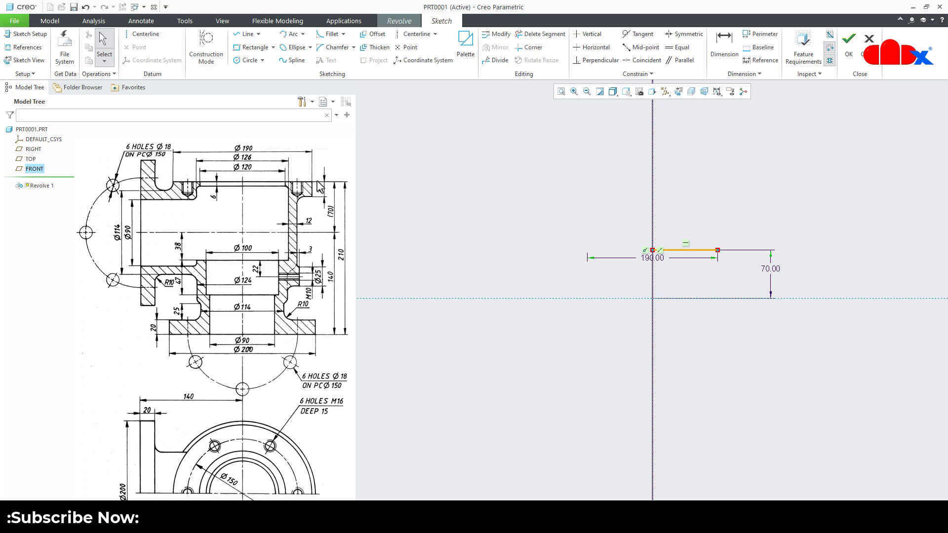
# Step: Sketch the upper flange edge about 20 mm high, stepping inward to a vertical body wall about 89 mm long at about 156 mm diameter
pyautogui.scroll(-4, 701, 279)
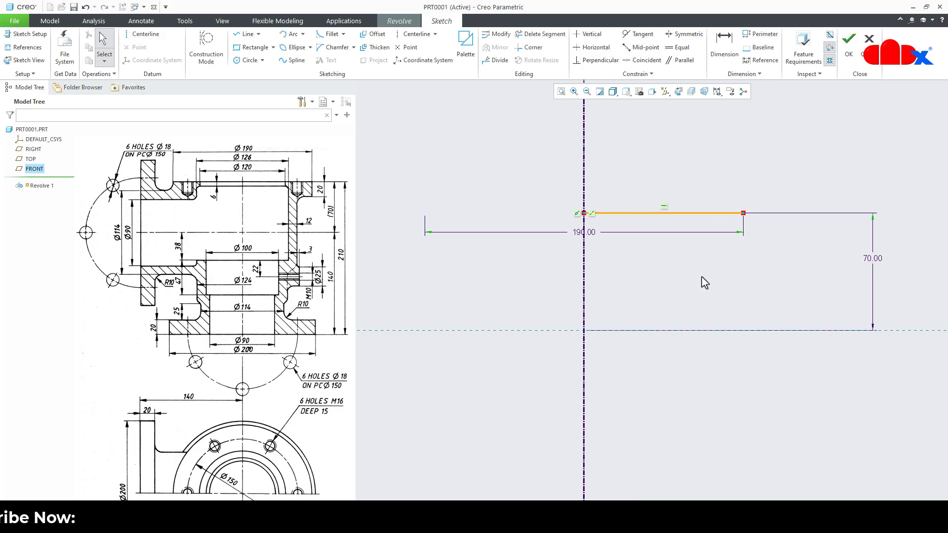
pyautogui.moveTo(702, 278); pyautogui.dragTo(668, 205, button='middle')
pyautogui.rightClick(670, 209)
pyautogui.click(684, 220)
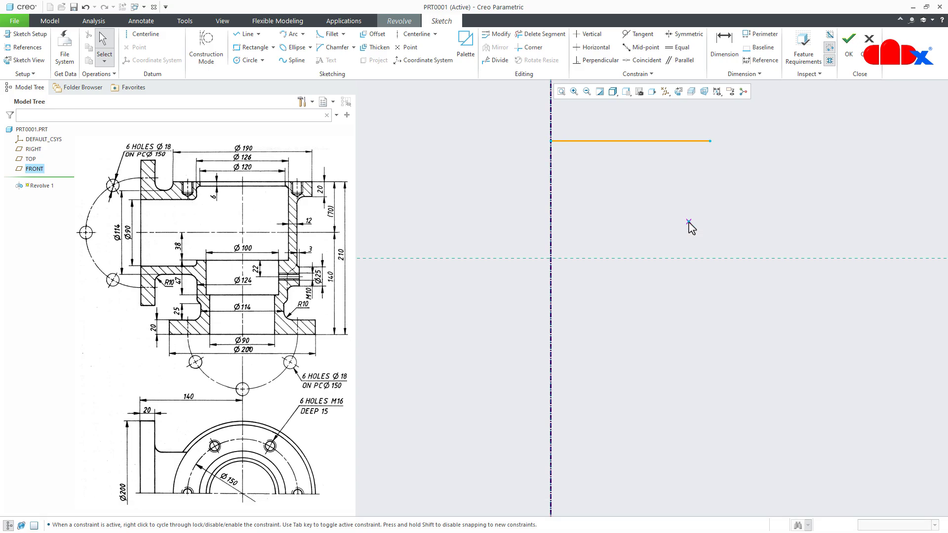
pyautogui.click(713, 148)
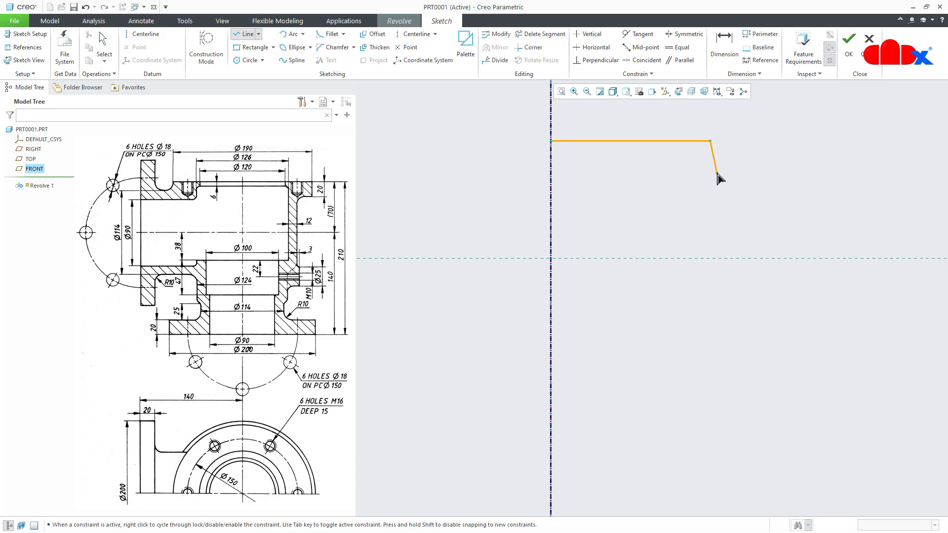
pyautogui.click(711, 176)
pyautogui.click(682, 174)
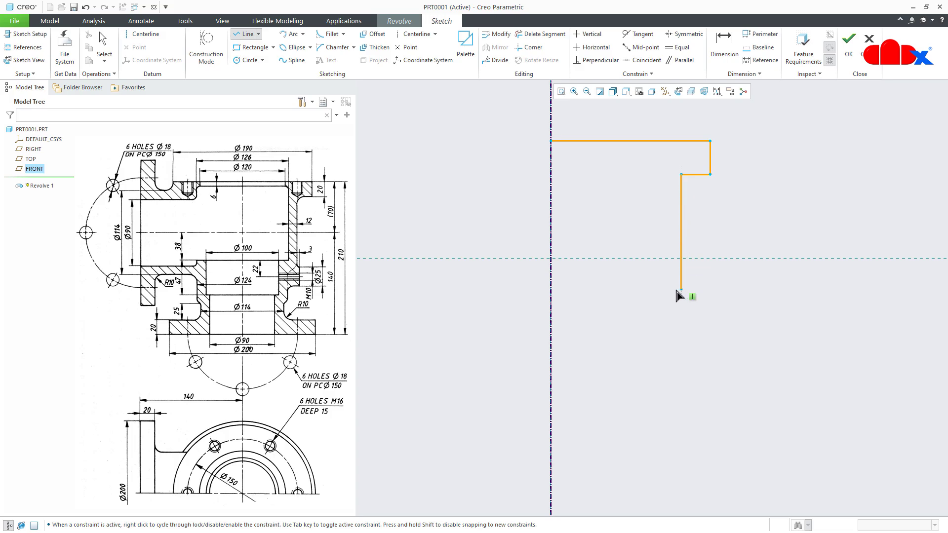
pyautogui.click(681, 324)
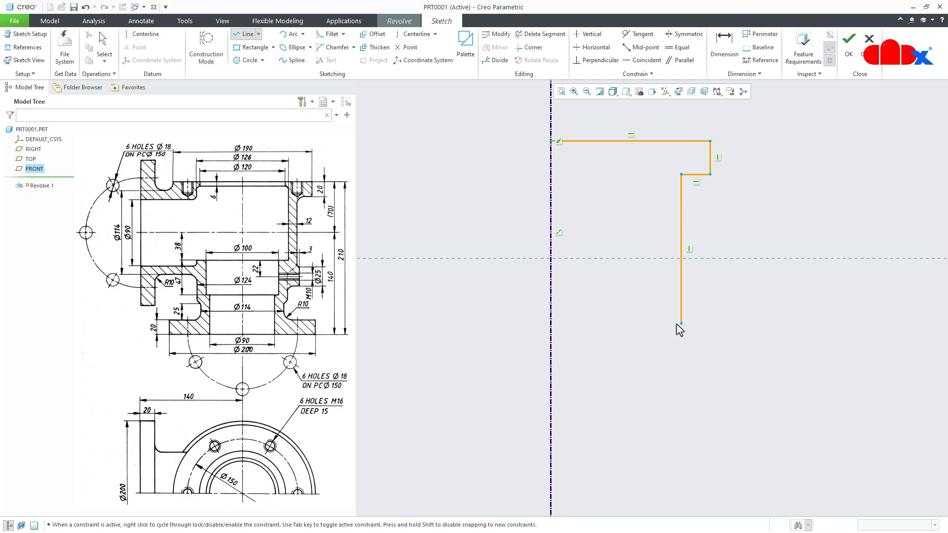
# Step: Continue the profile with necks about 90 and 66 mm in diameter and a base flange about 238 mm wide, closing it along the centerline
pyautogui.click(626, 324)
pyautogui.click(626, 412)
pyautogui.click(606, 412)
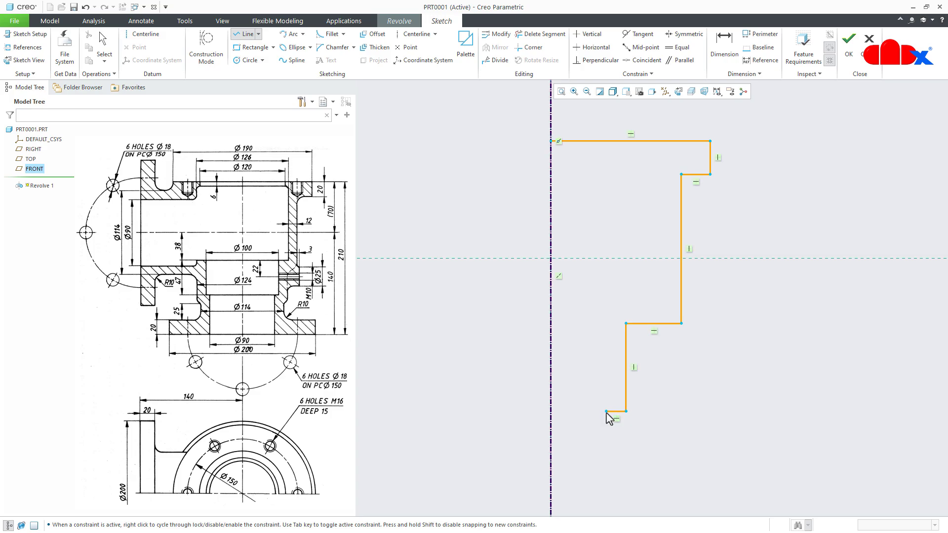
pyautogui.click(607, 473)
pyautogui.click(750, 474)
pyautogui.click(749, 489)
pyautogui.click(552, 490)
pyautogui.click(551, 142)
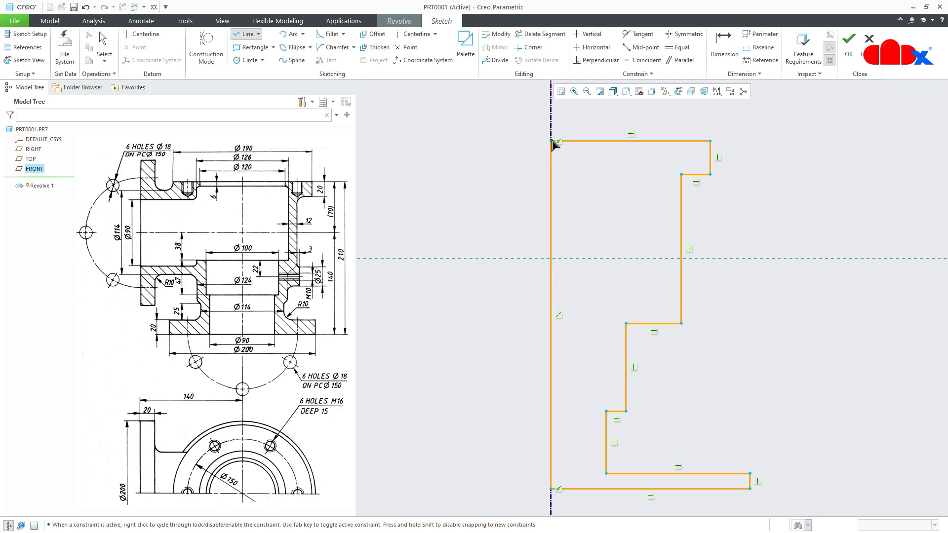
pyautogui.middleClick(728, 237)
pyautogui.middleClick(731, 240)
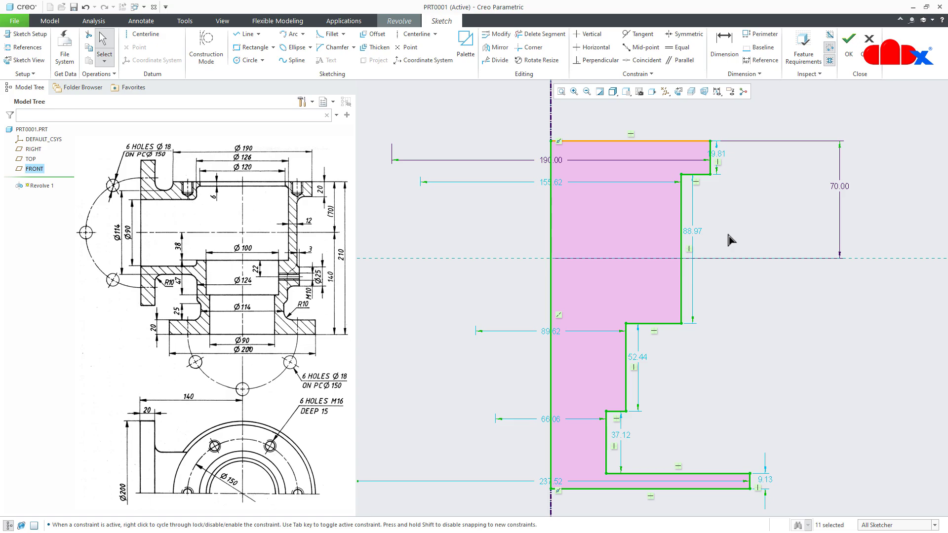
# Step: Make the upper and base flange edge heights equal and dimension the base 140 below the horizontal reference
pyautogui.click(678, 47)
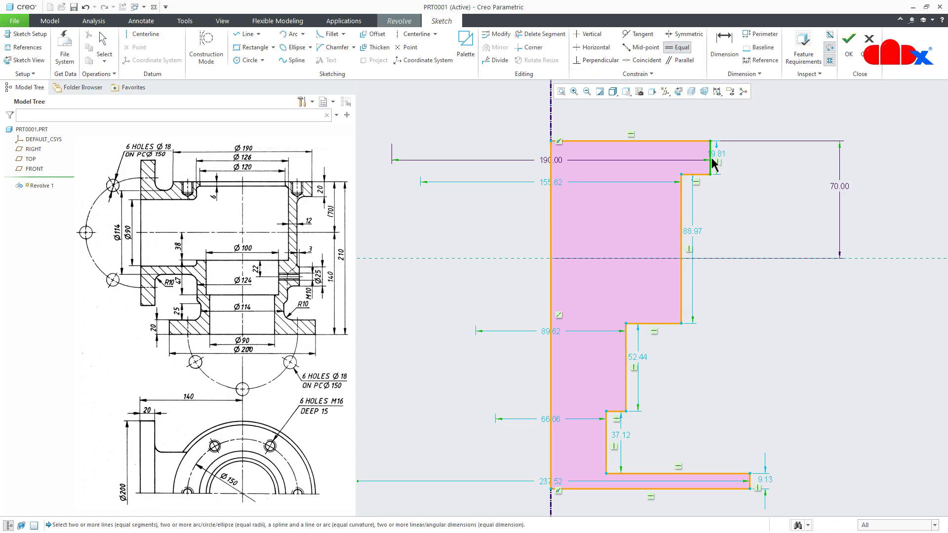
pyautogui.click(751, 486)
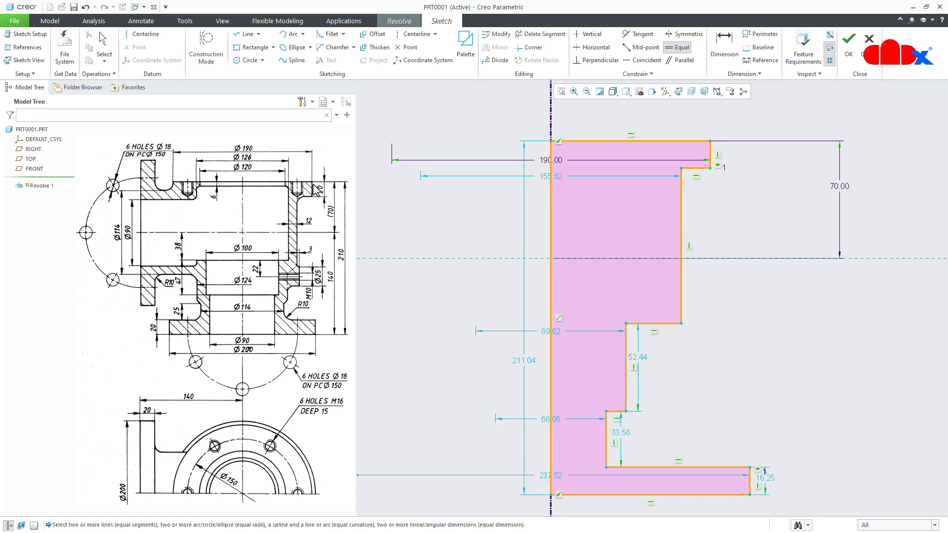
pyautogui.rightClick(853, 415)
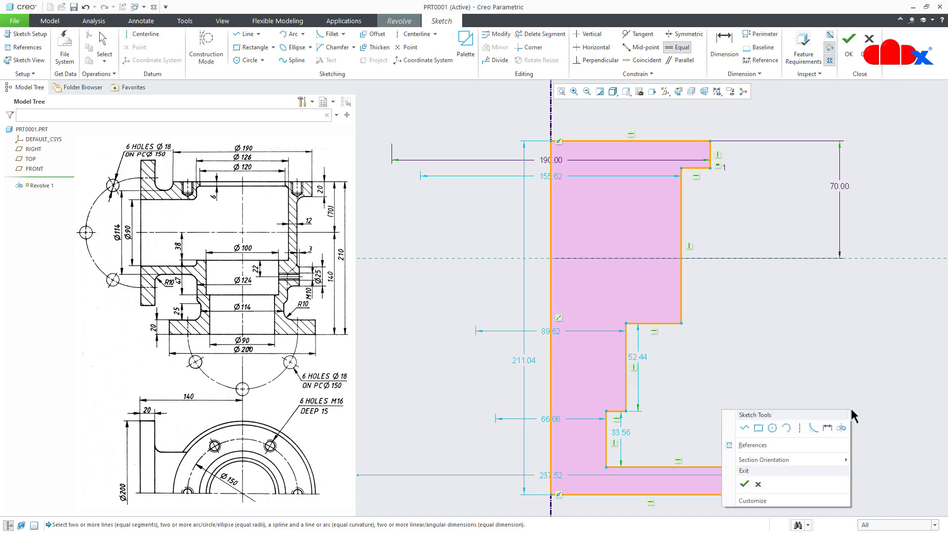
pyautogui.click(828, 428)
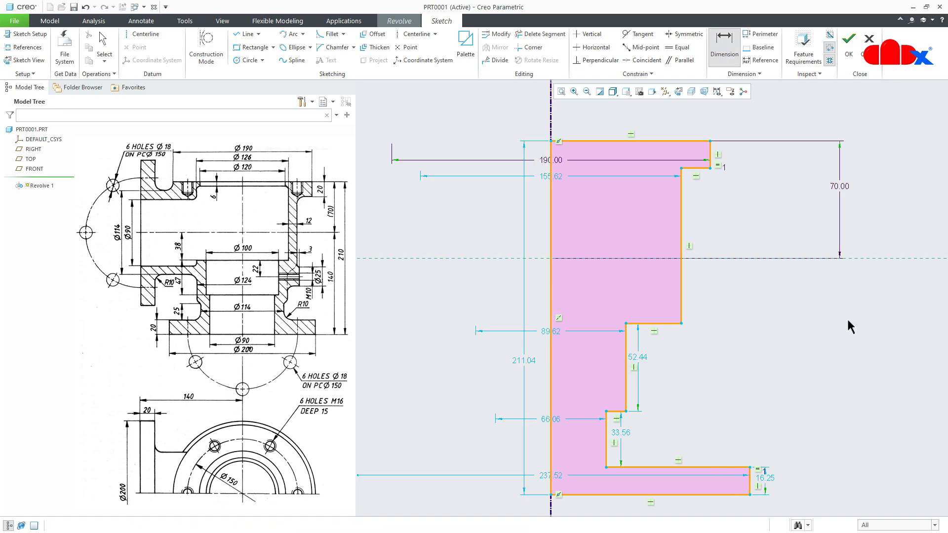
pyautogui.click(866, 258)
pyautogui.click(731, 494)
pyautogui.middleClick(865, 400)
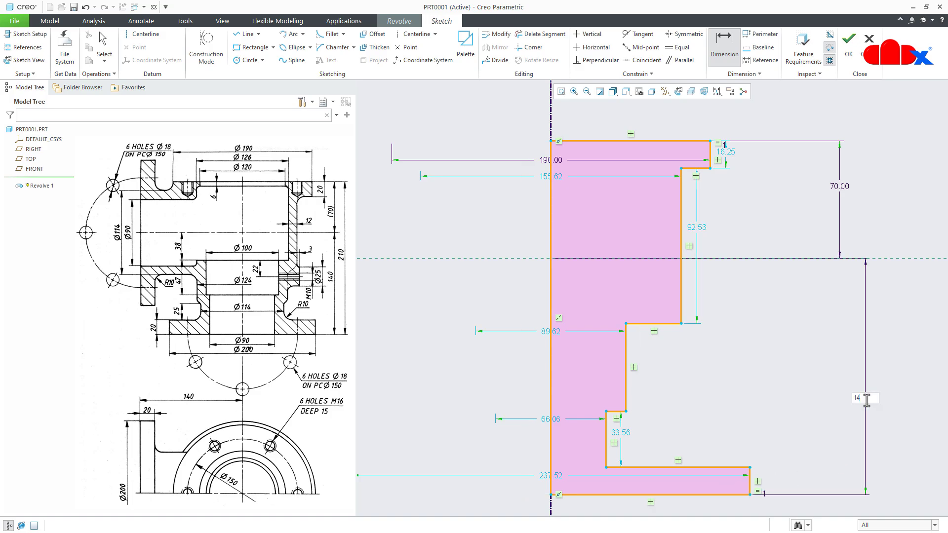
pyautogui.write('140')
pyautogui.press('Return')
# Step: Set the upper flange's thickness to 20 and the body wall's diameter to 150
pyautogui.doubleClick(730, 153)
pyautogui.write('20')
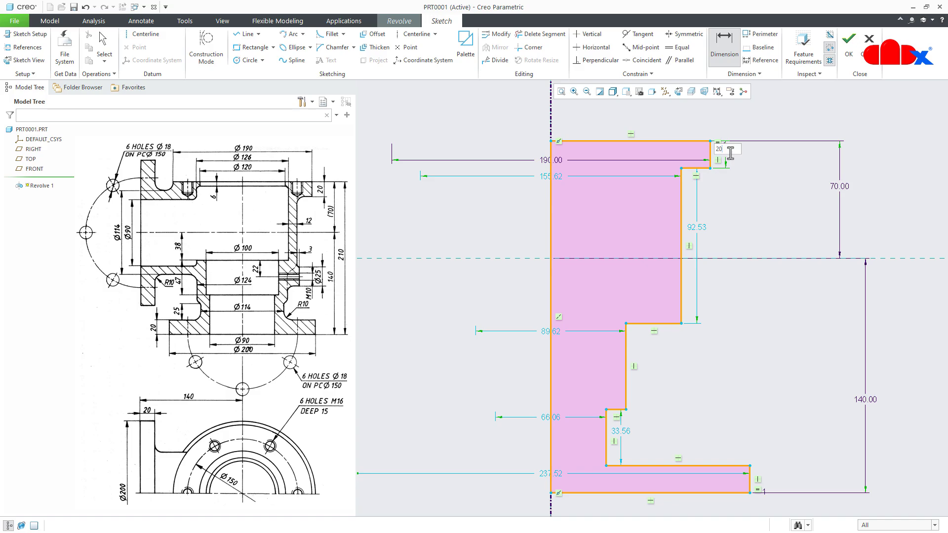
pyautogui.press('Return')
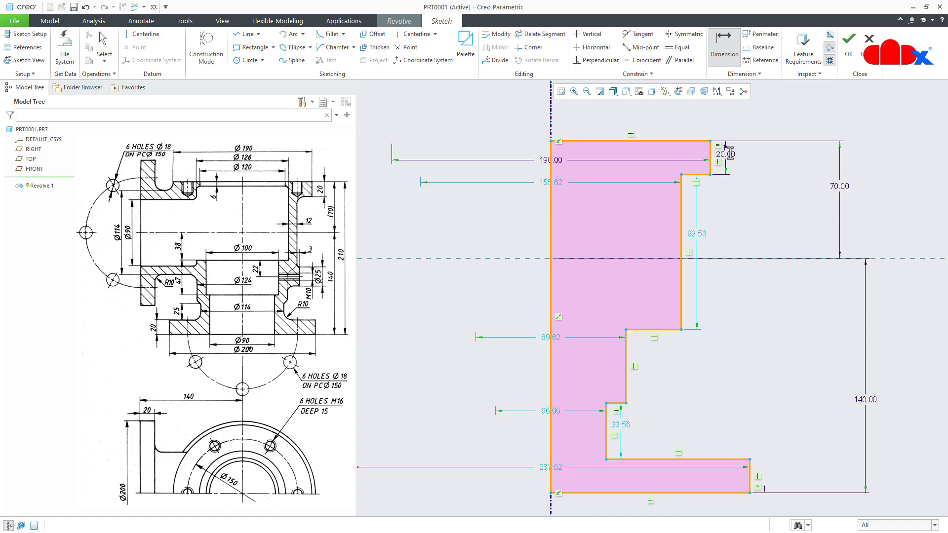
pyautogui.doubleClick(544, 182)
pyautogui.write('150')
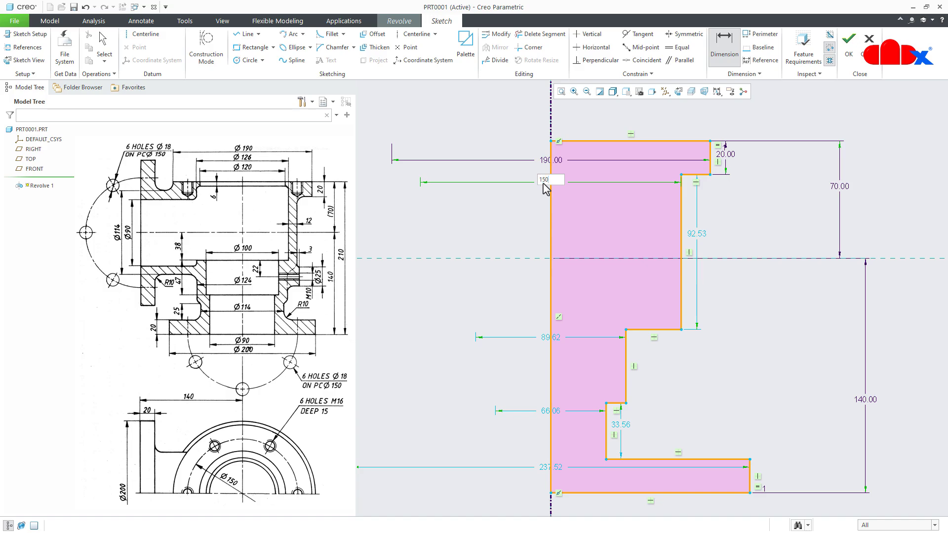
pyautogui.press('Return')
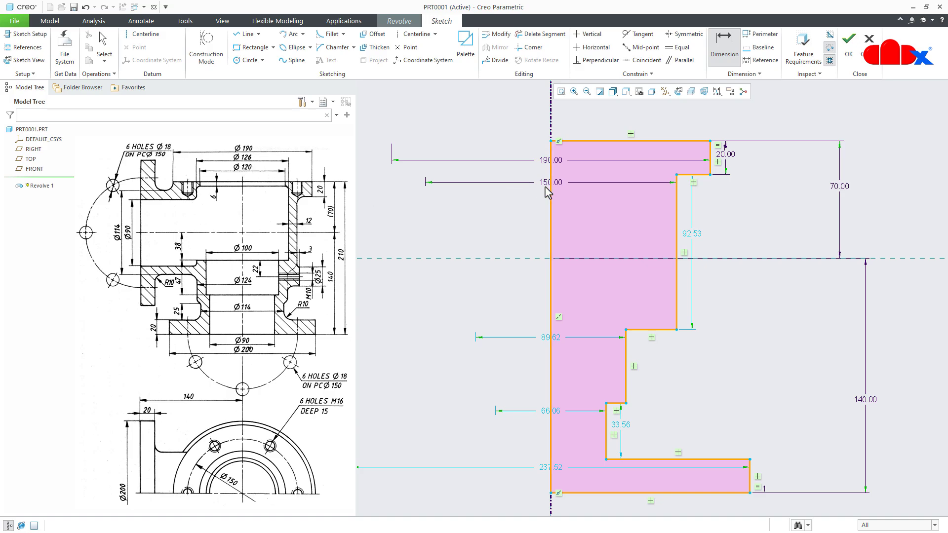
# Step: Set the upper neck's diameter to 124, the lower neck's to 114 and the base flange's to 200
pyautogui.doubleClick(547, 338)
pyautogui.write('124')
pyautogui.press('Return')
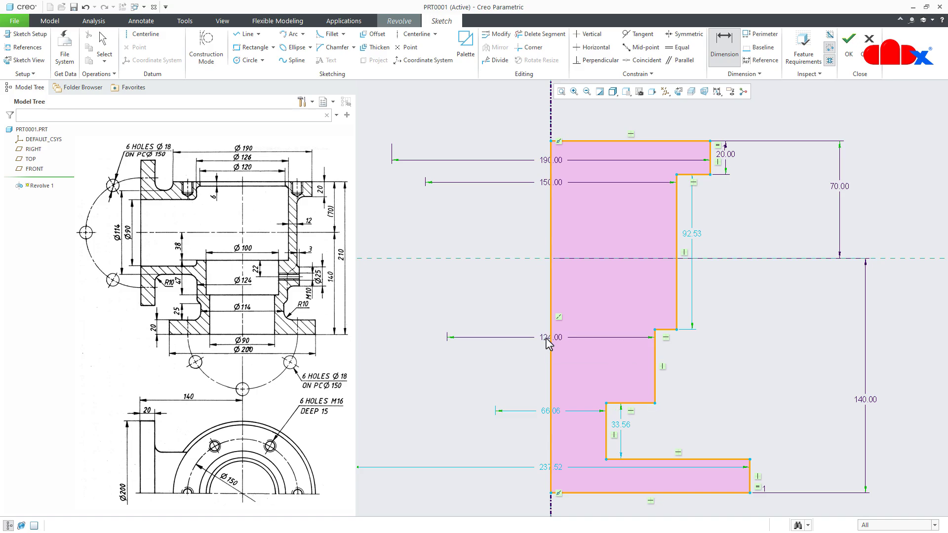
pyautogui.doubleClick(543, 414)
pyautogui.write('114')
pyautogui.press('Return')
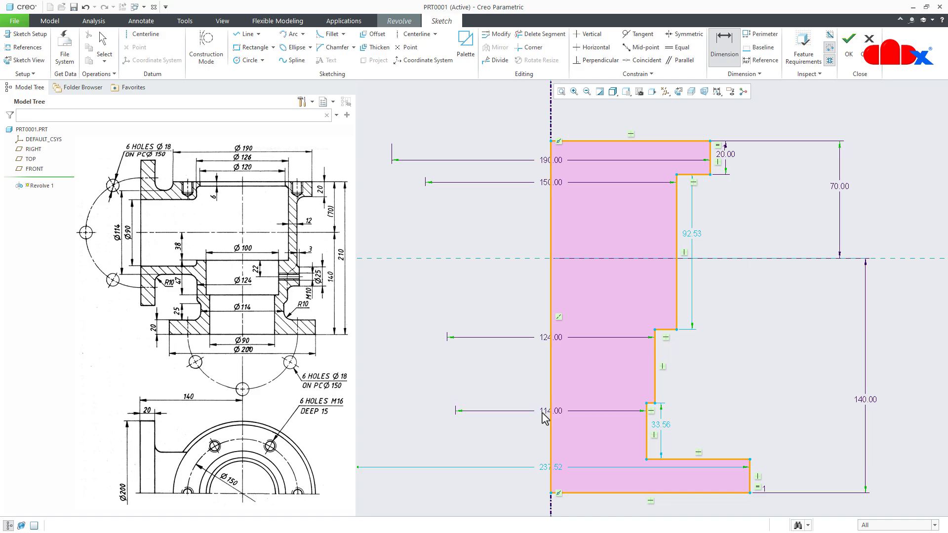
pyautogui.doubleClick(543, 468)
pyautogui.write('200')
pyautogui.press('Return')
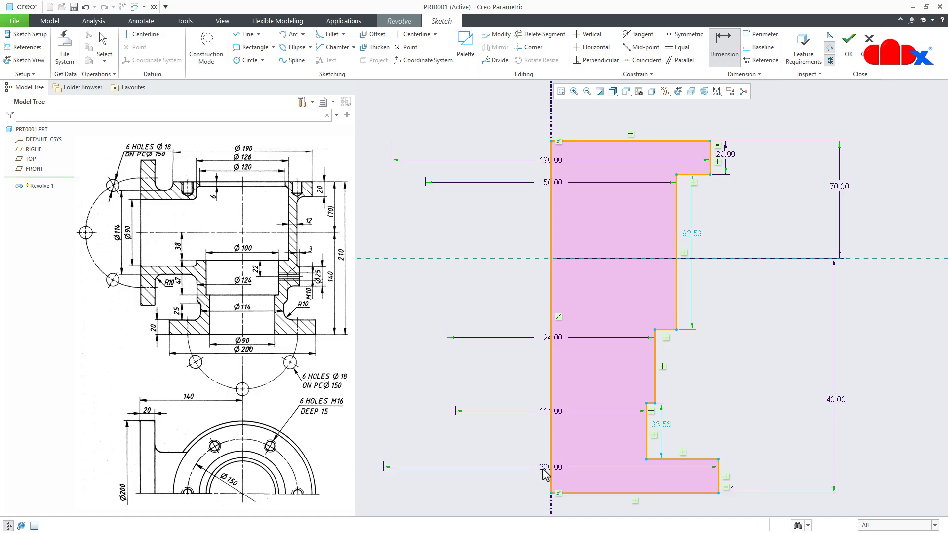
# Step: Dimension the body wall's lower shoulder 50 below the horizontal reference and the lower neck's height at 25
pyautogui.click(716, 259)
pyautogui.click(665, 330)
pyautogui.middleClick(726, 300)
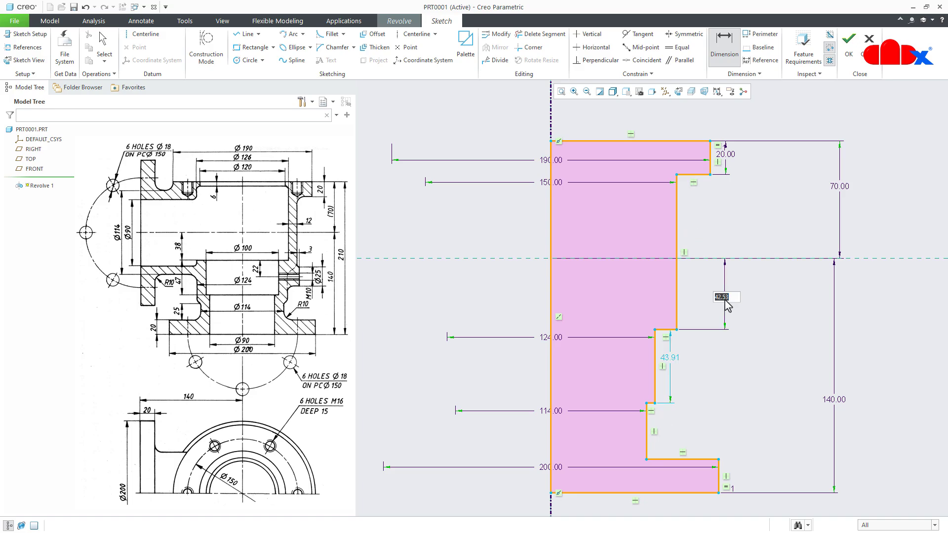
pyautogui.press('Return')
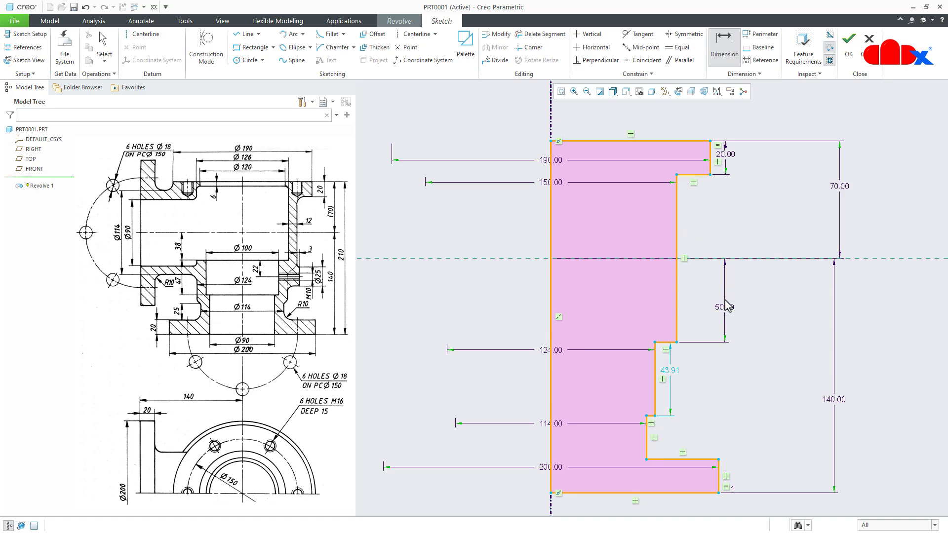
pyautogui.click(653, 437)
pyautogui.middleClick(702, 434)
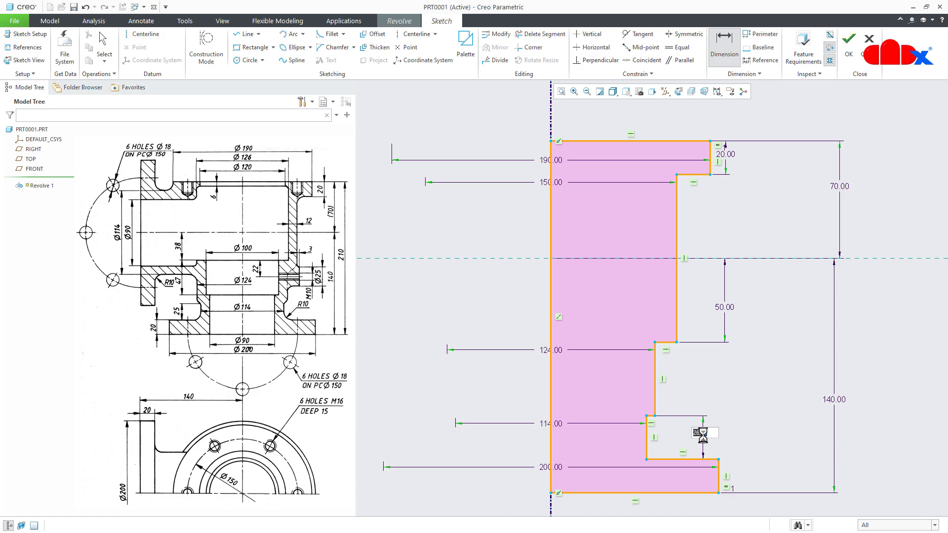
pyautogui.press('Return')
pyautogui.middleClick(754, 424)
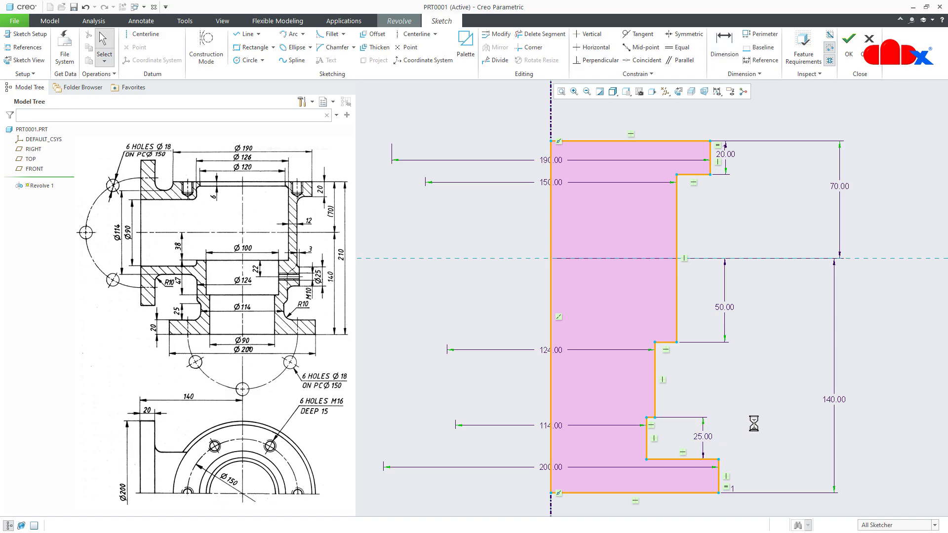
# Step: Finish the sketch, complete the 360-degree solid revolve and return the model to its default orientation
pyautogui.rightClick(754, 423)
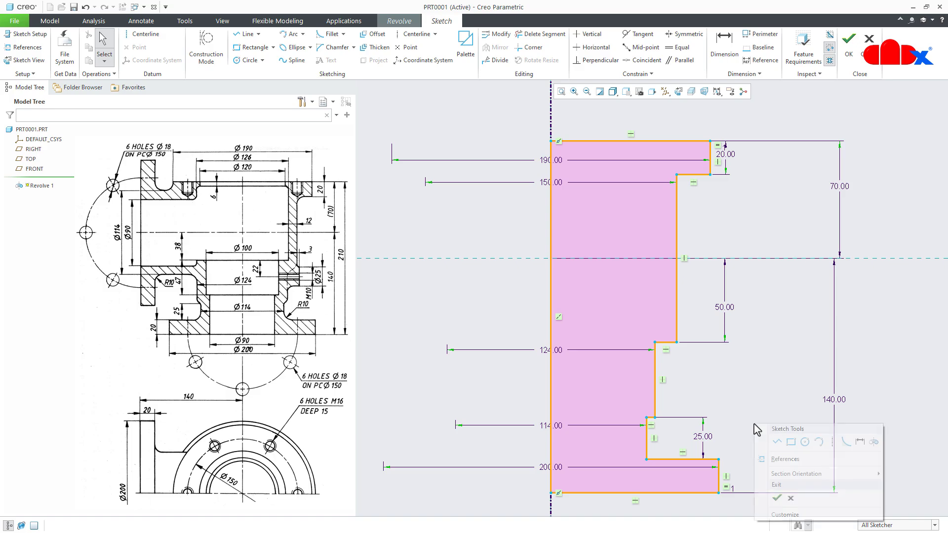
pyautogui.click(778, 498)
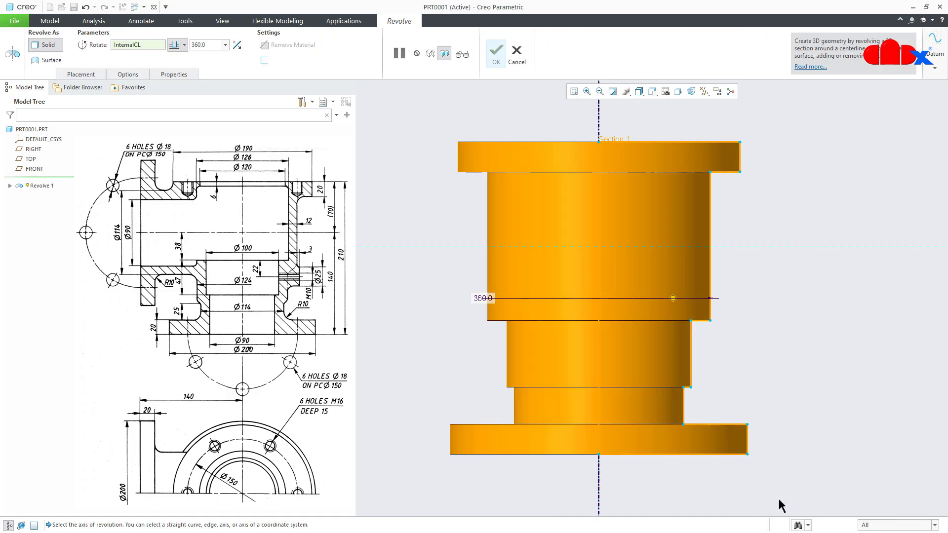
pyautogui.middleClick(808, 383)
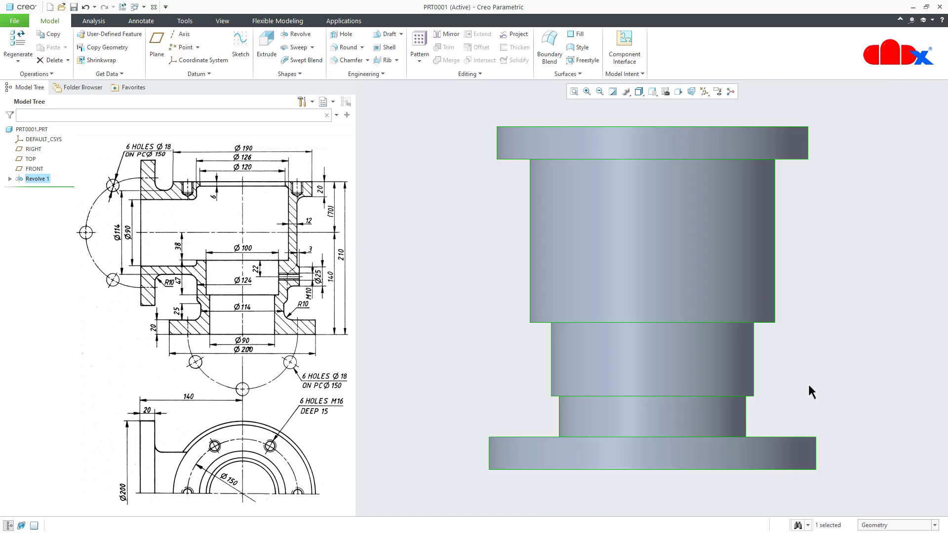
pyautogui.hotkey('ctrl', 'd')
pyautogui.click(809, 387)
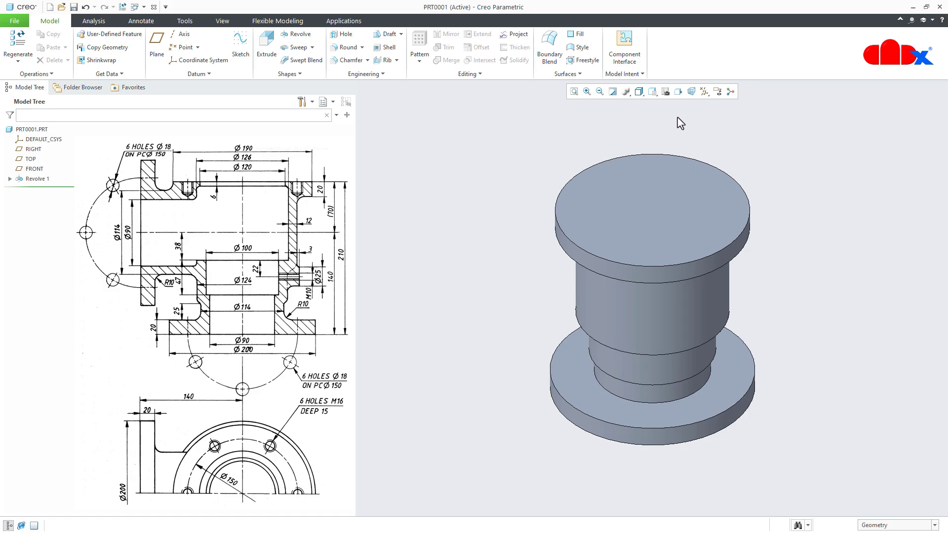
# Step: Display the datum planes and start a second revolve with its sketch on the FRONT plane
pyautogui.click(704, 93)
pyautogui.click(704, 103)
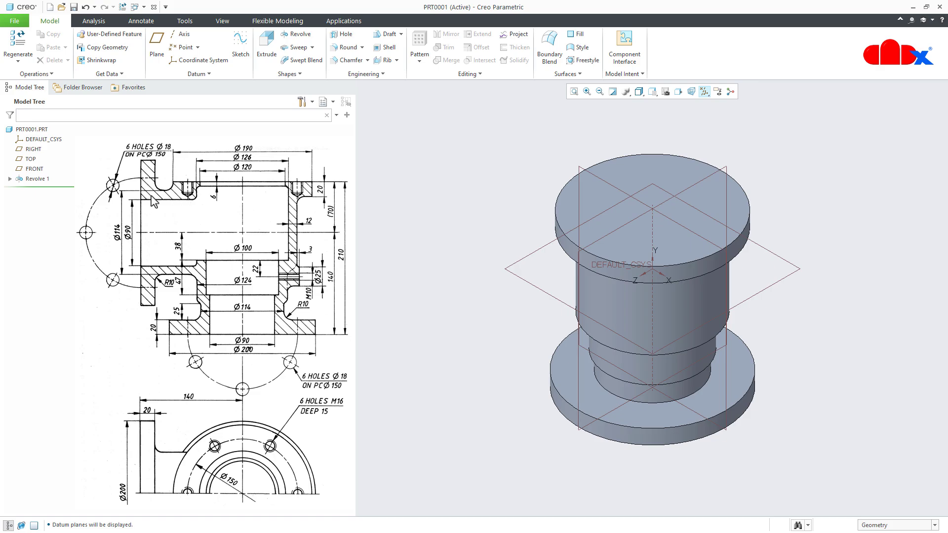
pyautogui.click(304, 37)
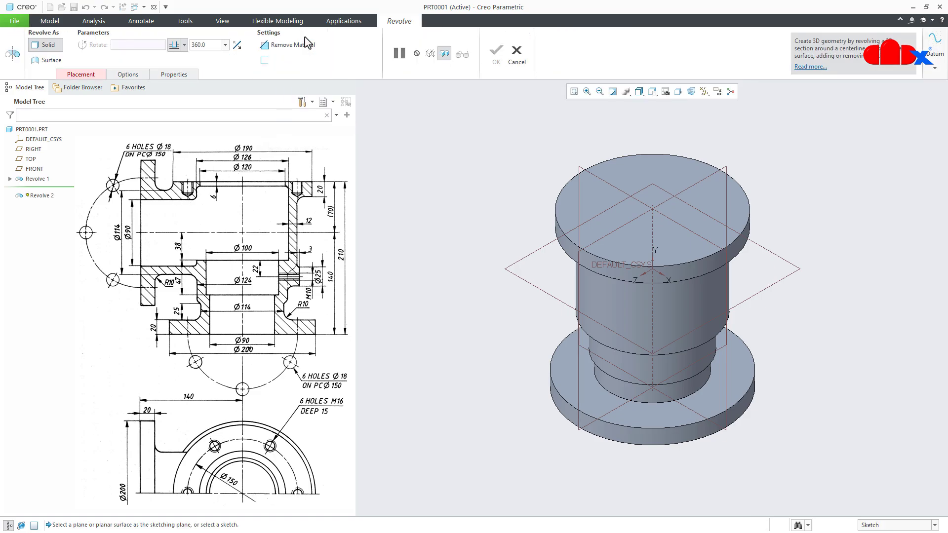
pyautogui.click(612, 189)
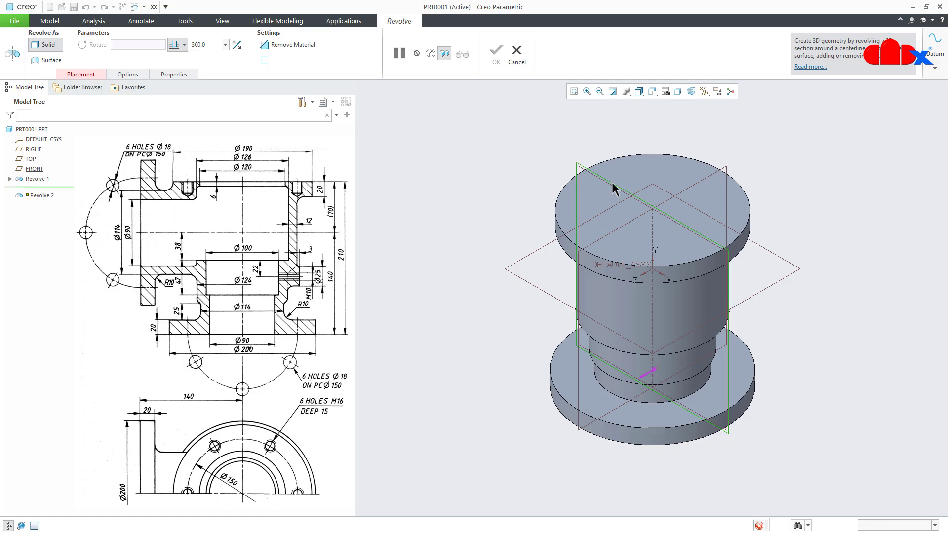
pyautogui.click(666, 93)
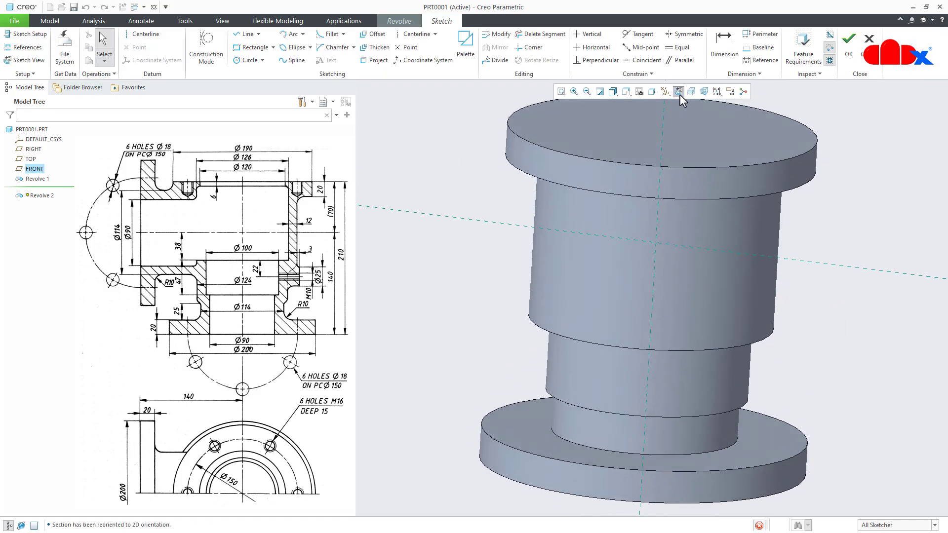
# Step: Hide the datum planes and add a revolve centerline along the horizontal reference
pyautogui.click(666, 93)
pyautogui.click(665, 104)
pyautogui.click(451, 232)
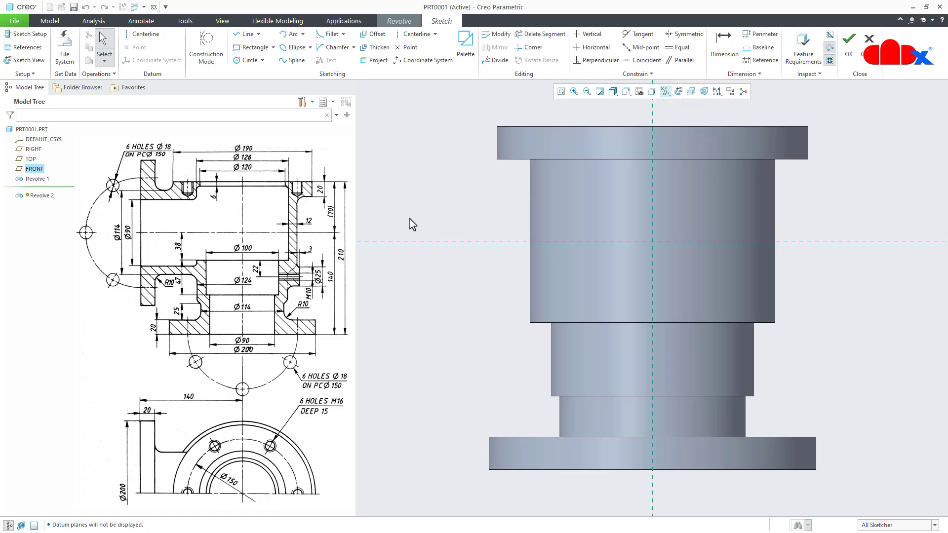
pyautogui.click(142, 41)
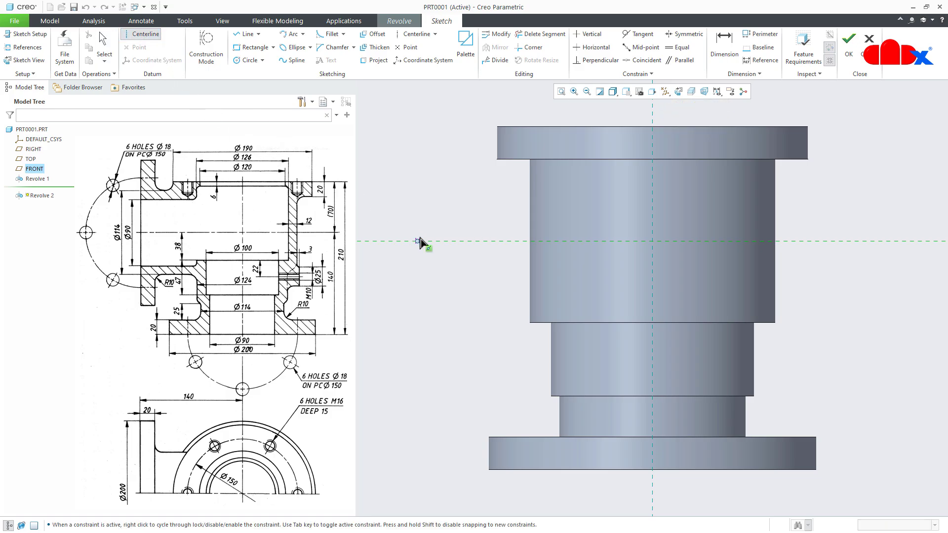
pyautogui.click(474, 249)
pyautogui.middleClick(507, 279)
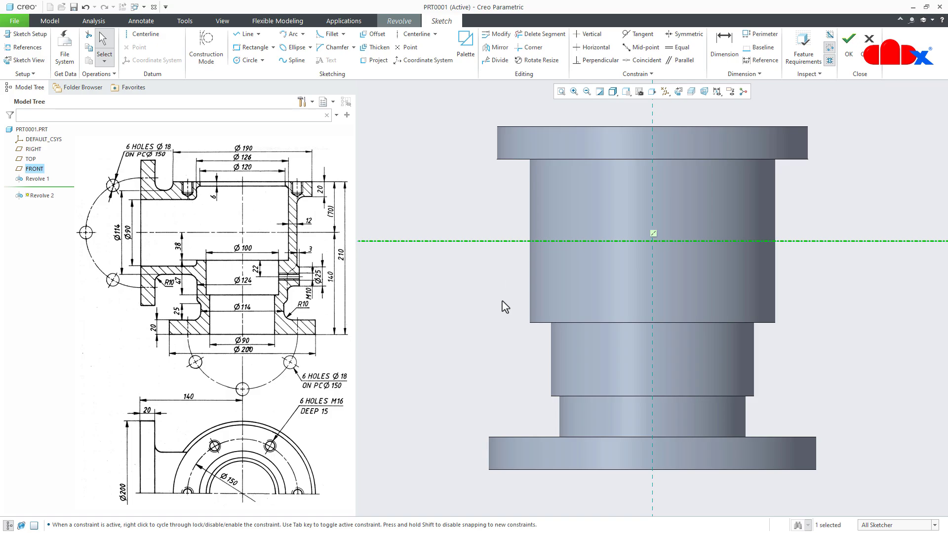
# Step: Sketch a closed side-branch profile below the centerline, with a pipe edge about 109 long and a flange about 24 thick and 132 in diameter
pyautogui.keyDown('shift'); pyautogui.moveTo(494, 301); pyautogui.dragTo(618, 330, button='middle'); pyautogui.keyUp('shift')
pyautogui.click(619, 333)
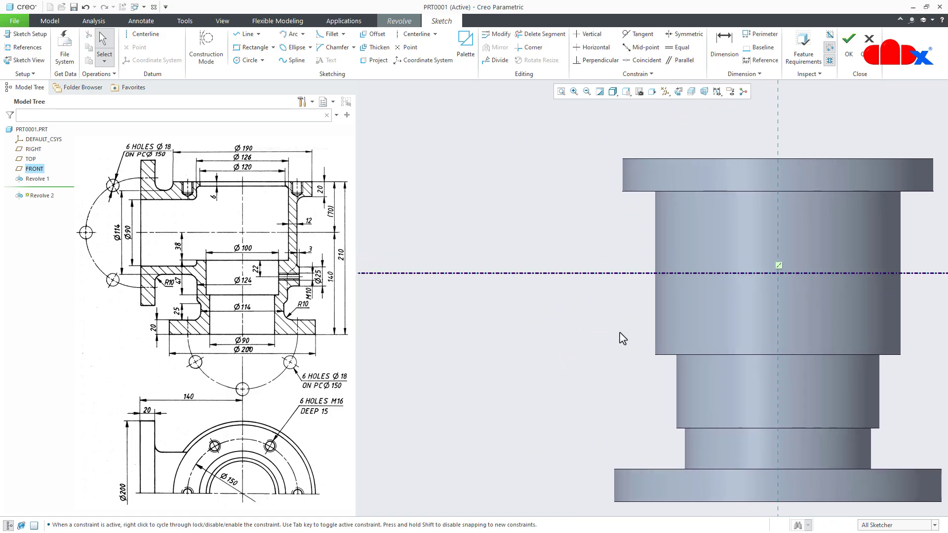
pyautogui.rightClick(621, 337)
pyautogui.click(642, 351)
pyautogui.click(778, 273)
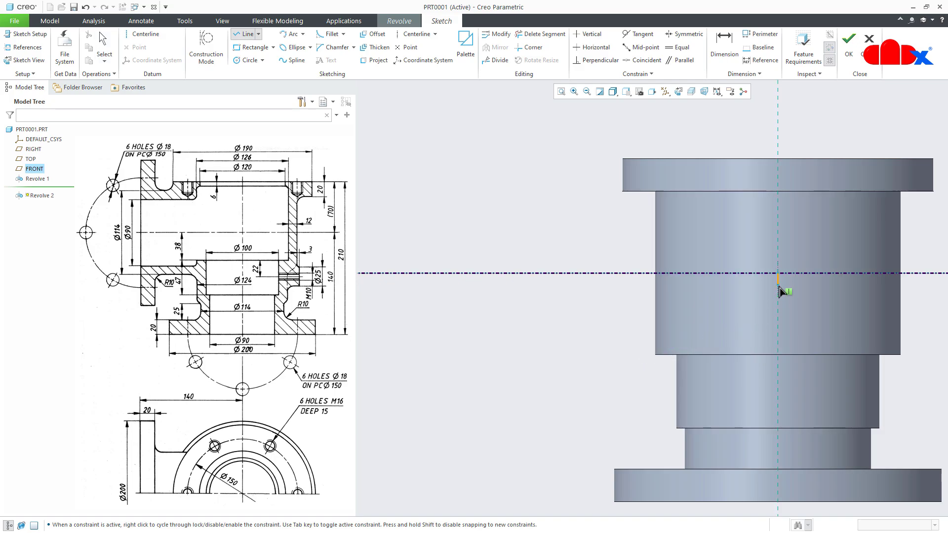
pyautogui.click(779, 320)
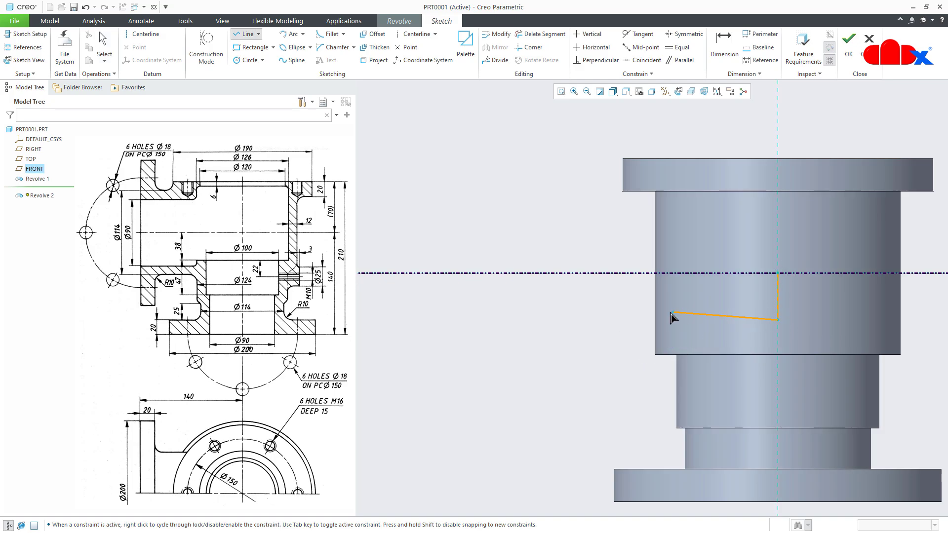
pyautogui.click(599, 320)
pyautogui.click(599, 381)
pyautogui.click(559, 381)
pyautogui.click(559, 273)
pyautogui.click(778, 274)
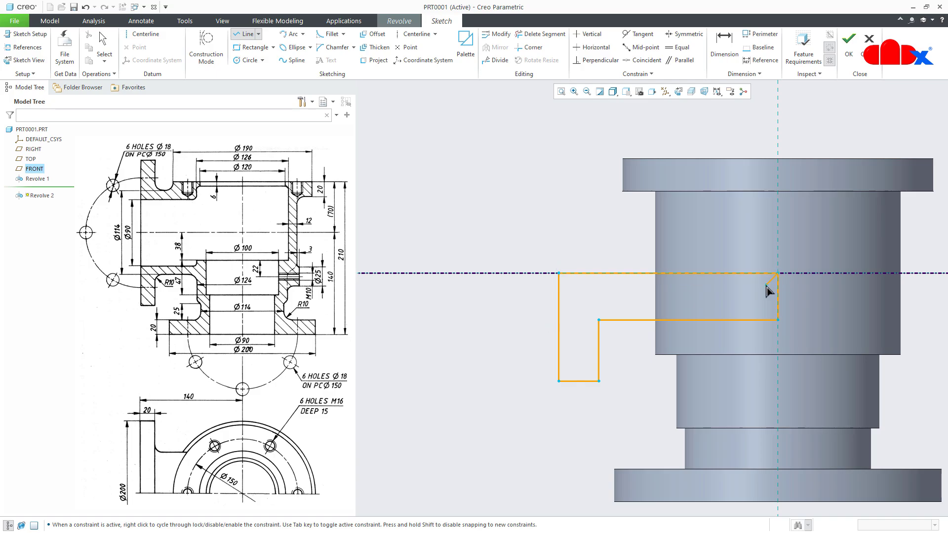
pyautogui.middleClick(684, 307)
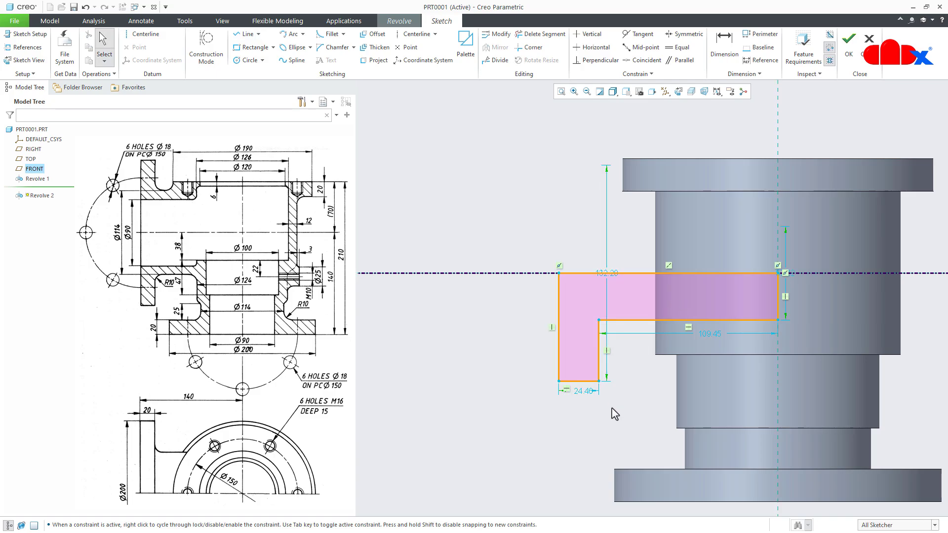
# Step: Set the side flange's thickness to 20
pyautogui.doubleClick(584, 392)
pyautogui.write('20')
pyautogui.press('Return')
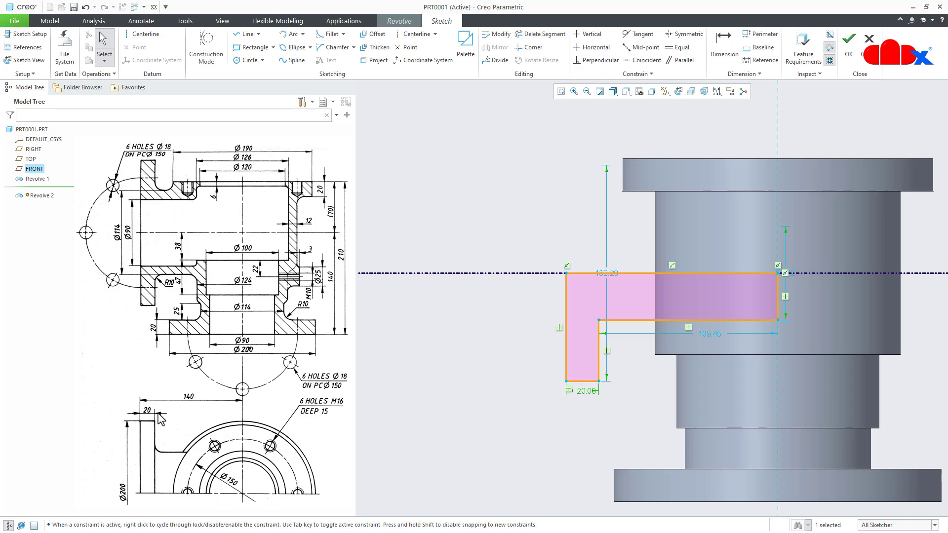
# Step: Dimension the side flange's outer face from the vertical reference and set the distance to 140
pyautogui.rightClick(618, 390)
pyautogui.click(717, 404)
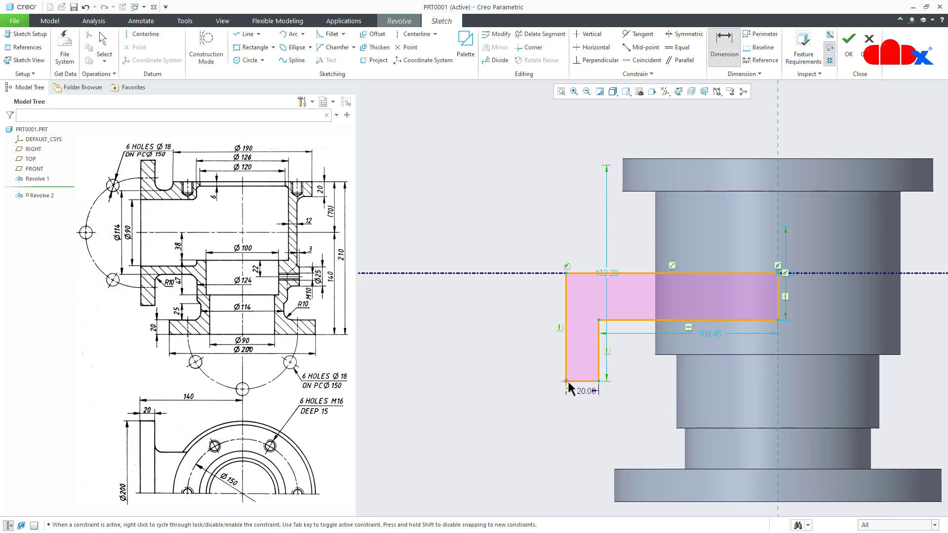
pyautogui.click(569, 367)
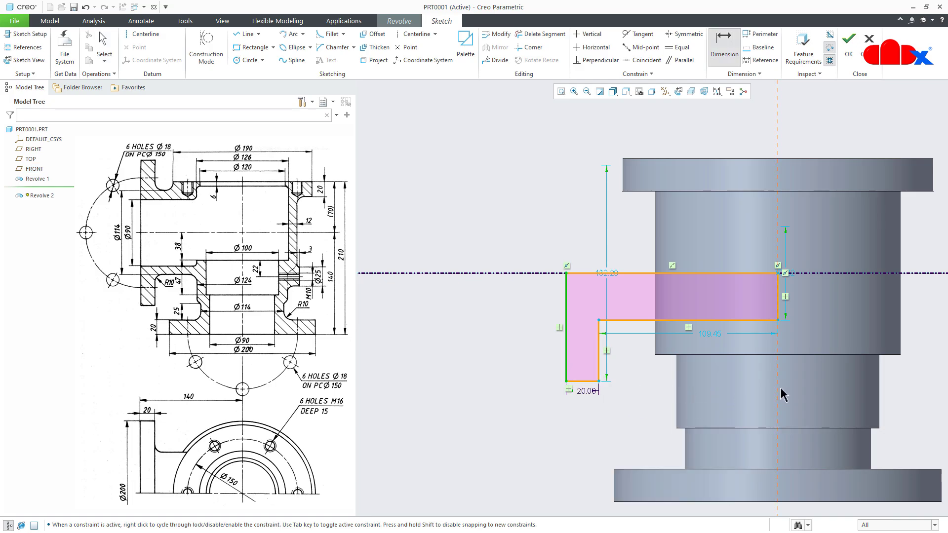
pyautogui.middleClick(649, 408)
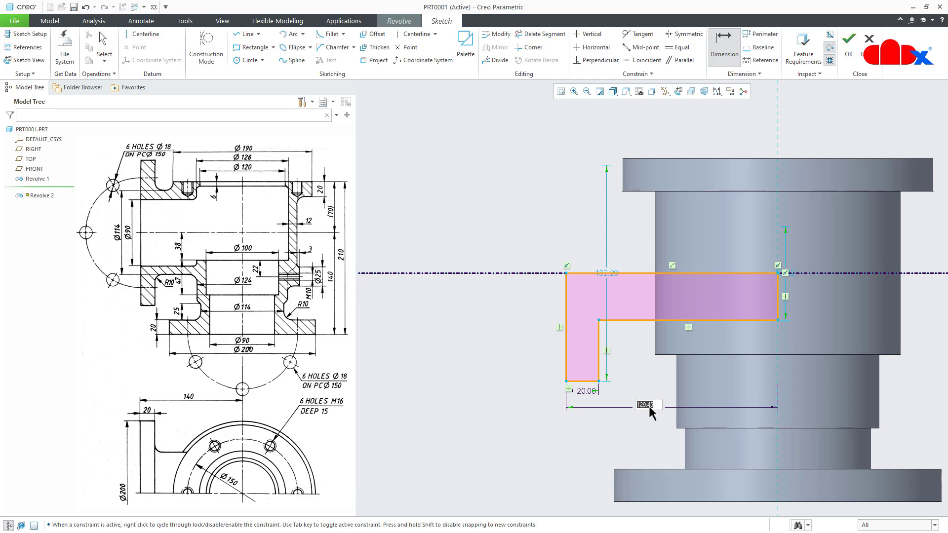
pyautogui.press('Return')
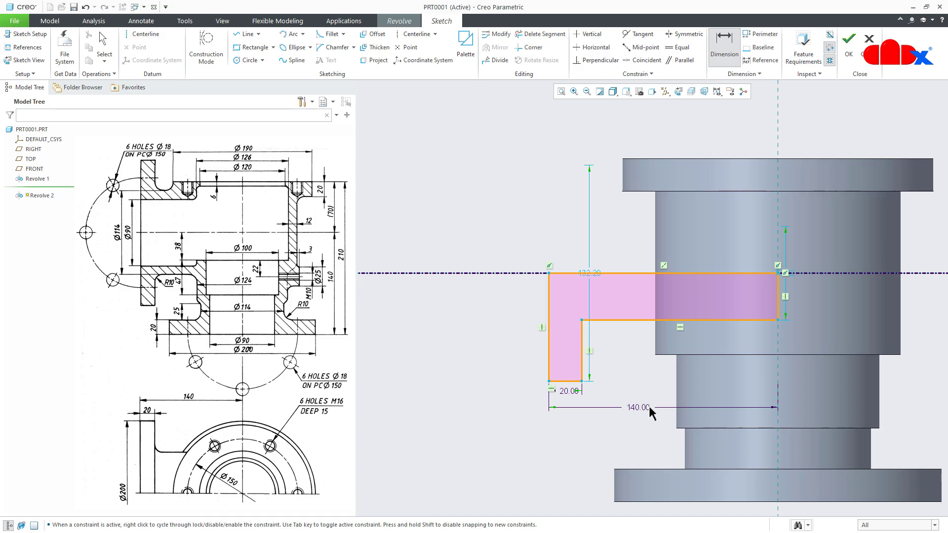
pyautogui.middleClick(592, 273)
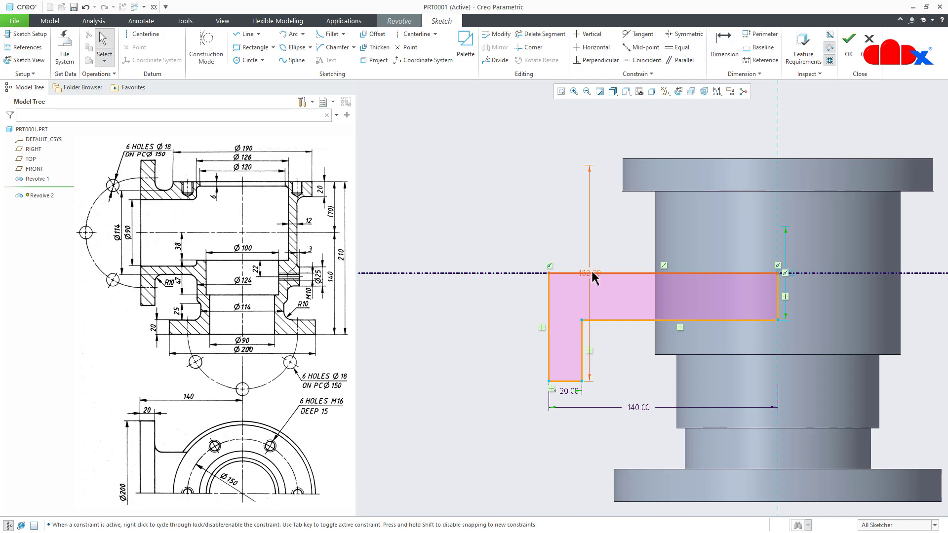
# Step: Set the side flange's diameter to 200 and the branch pipe's diameter to 114
pyautogui.click(590, 274)
pyautogui.write('200')
pyautogui.press('Return')
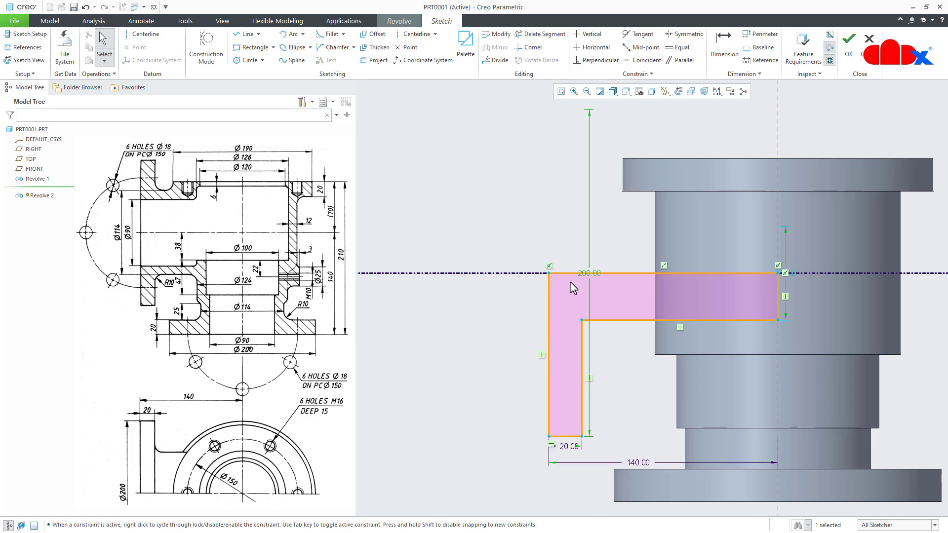
pyautogui.click(561, 260)
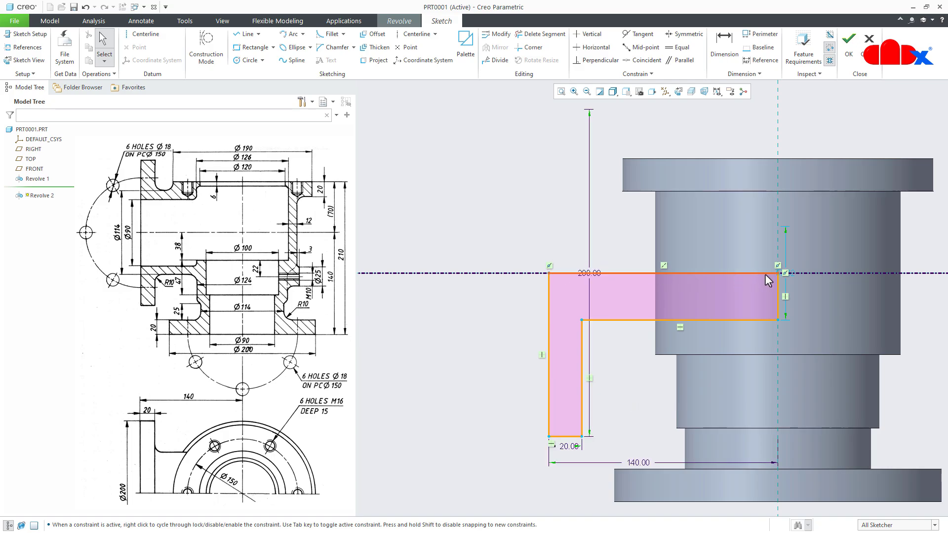
pyautogui.doubleClick(789, 271)
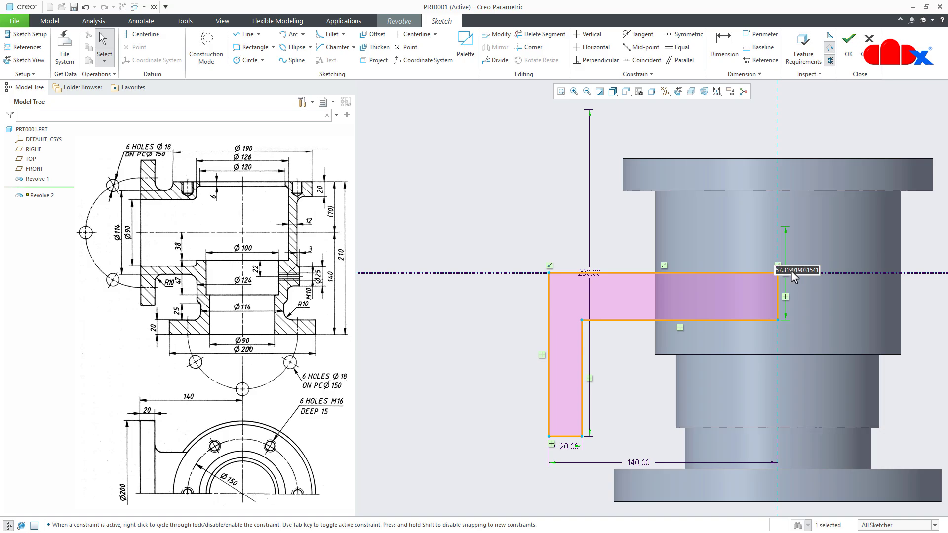
pyautogui.write('114')
pyautogui.press('Return')
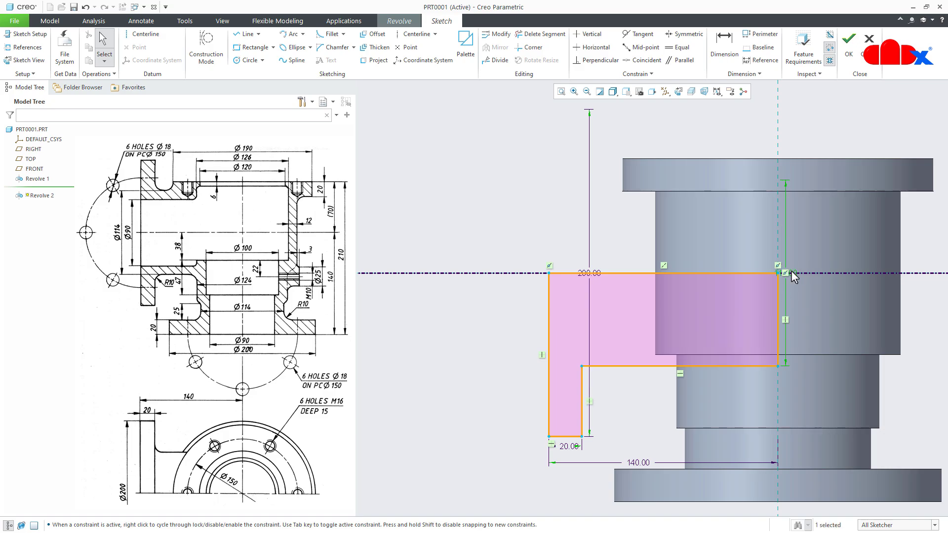
# Step: Finish the side-branch sketch, complete the revolve, and return the model to its default orientation
pyautogui.rightClick(819, 302)
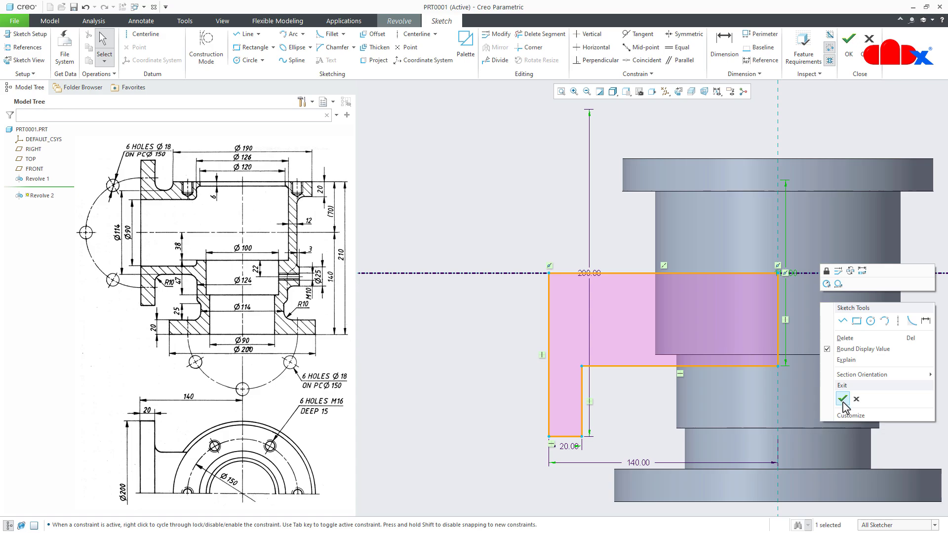
pyautogui.click(843, 402)
pyautogui.middleClick(842, 401)
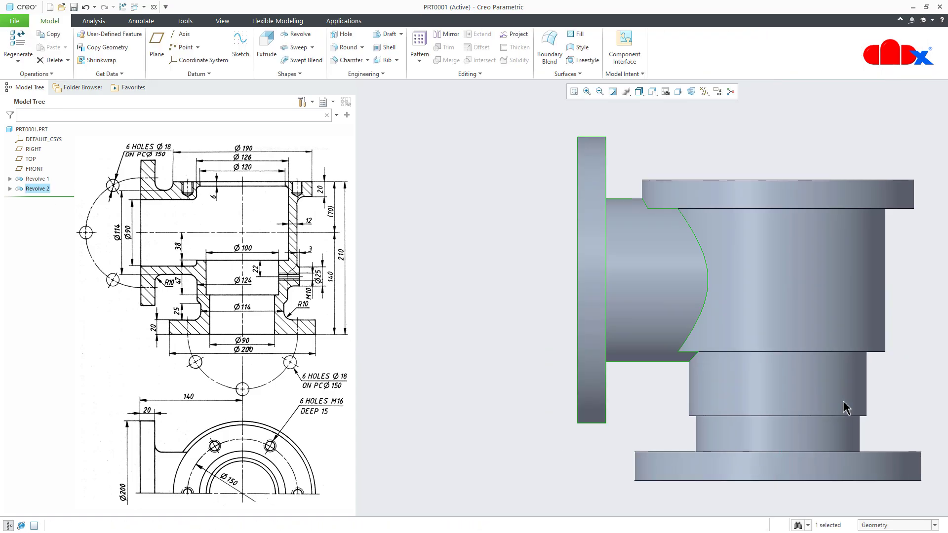
pyautogui.hotkey('ctrl', 'd')
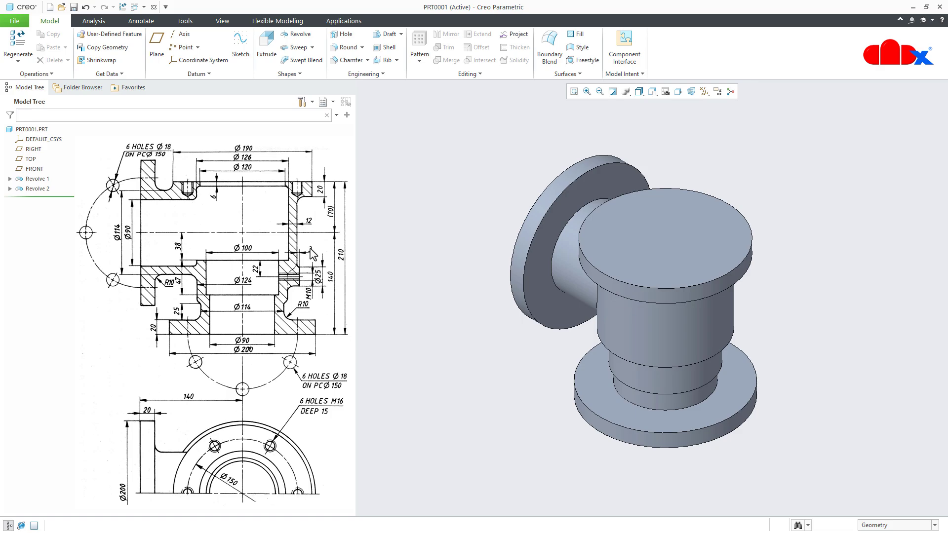
# Step: Start an extrude on the RIGHT plane, displaying the datum planes and orienting the sketch view parallel to the screen
pyautogui.click(266, 48)
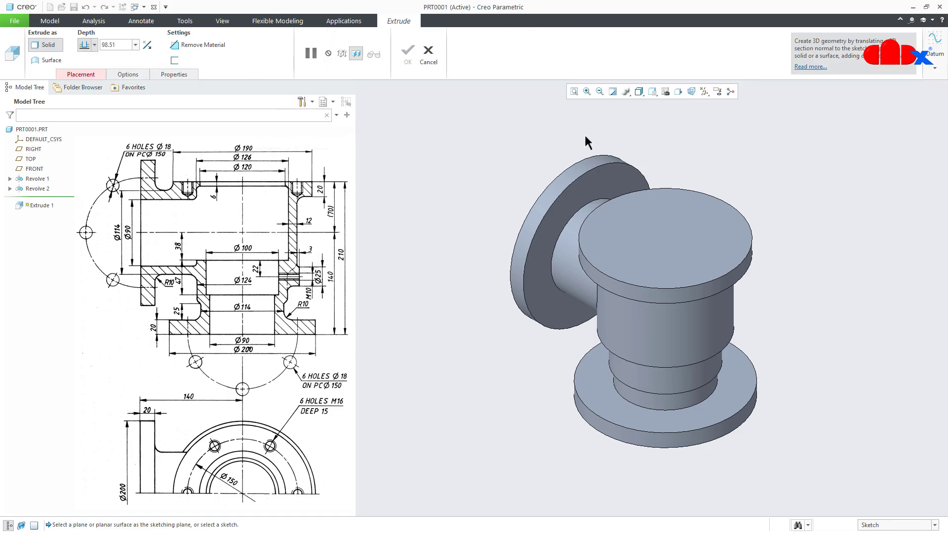
pyautogui.click(705, 92)
pyautogui.click(714, 149)
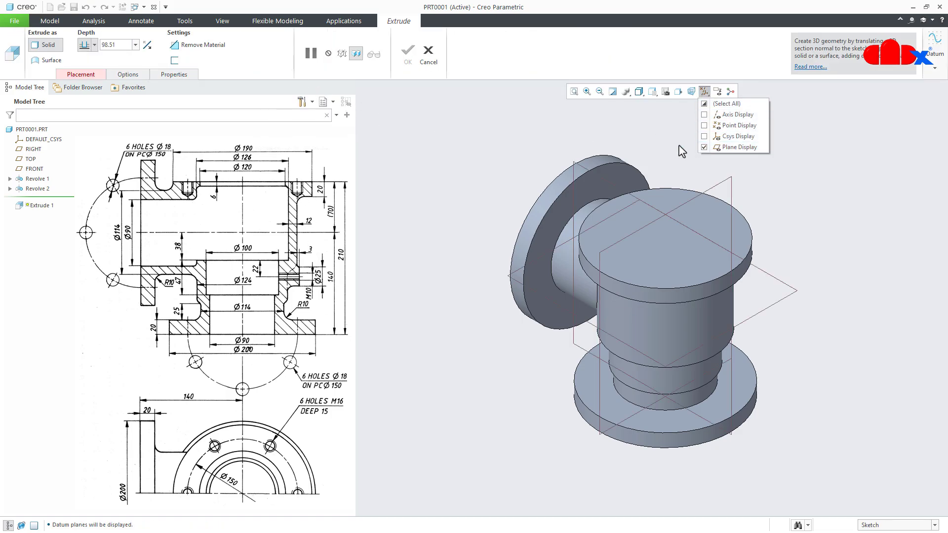
pyautogui.click(720, 190)
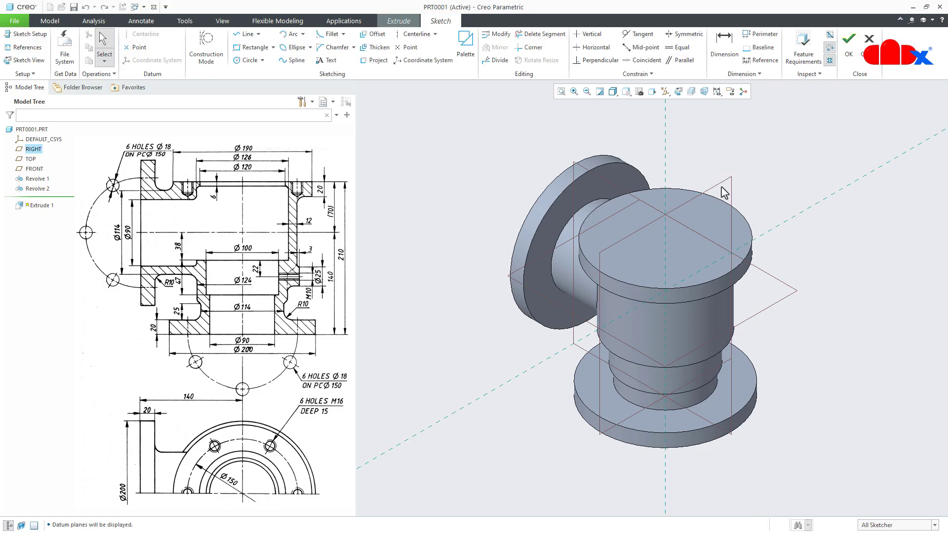
pyautogui.click(679, 91)
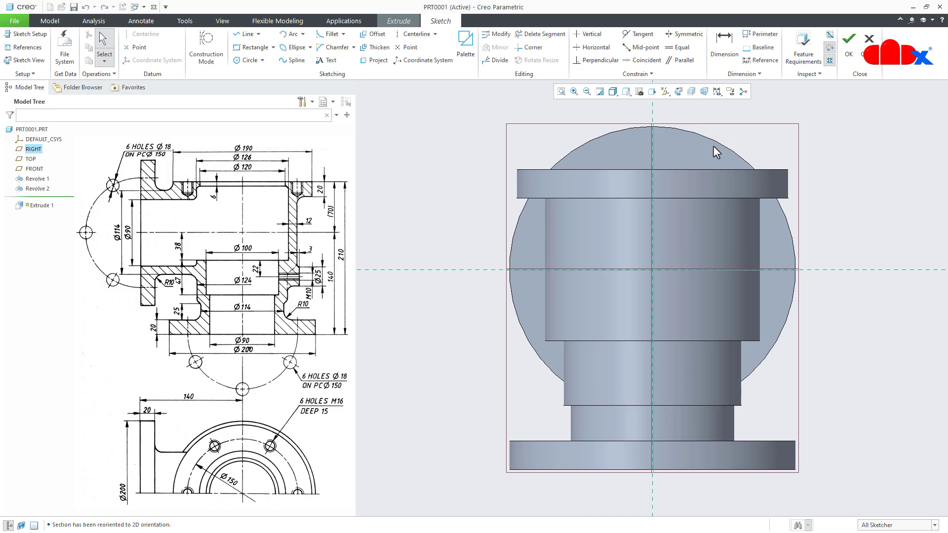
# Step: Sketch a circle centered on the vertical reference below the horizontal one and set its diameter to 25
pyautogui.rightClick(815, 208)
pyautogui.click(848, 213)
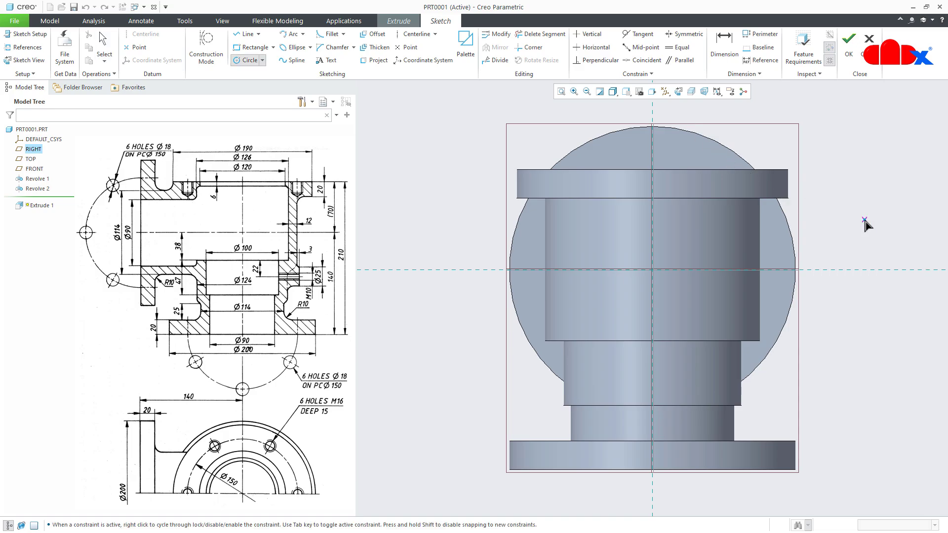
pyautogui.click(653, 311)
pyautogui.click(675, 337)
pyautogui.middleClick(862, 347)
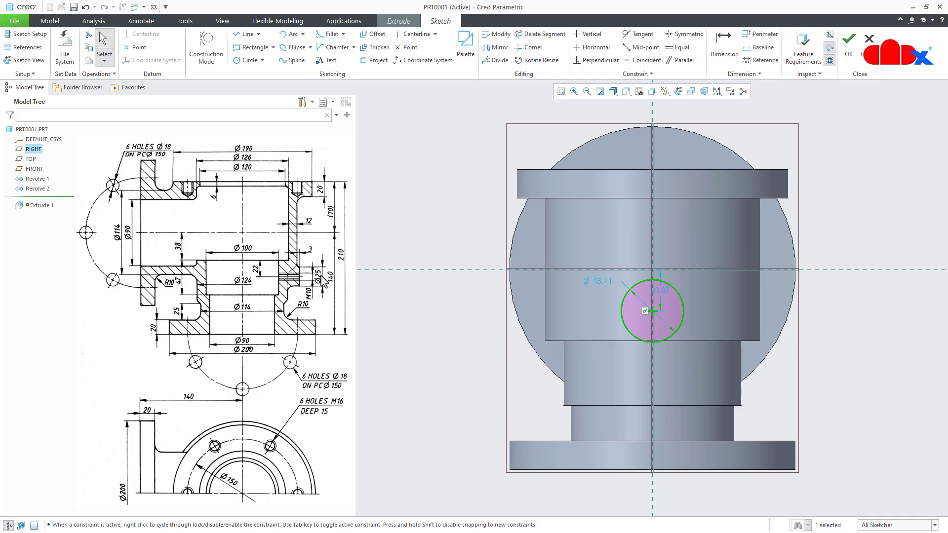
pyautogui.doubleClick(603, 281)
pyautogui.write('25')
pyautogui.press('Return')
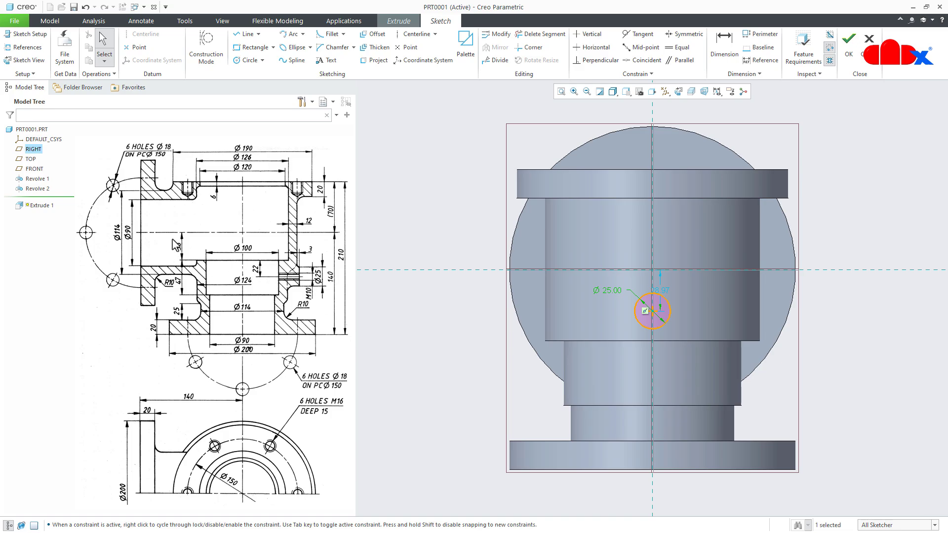
# Step: Set the circle center's distance below the horizontal reference to 60
pyautogui.doubleClick(662, 291)
pyautogui.write('6')
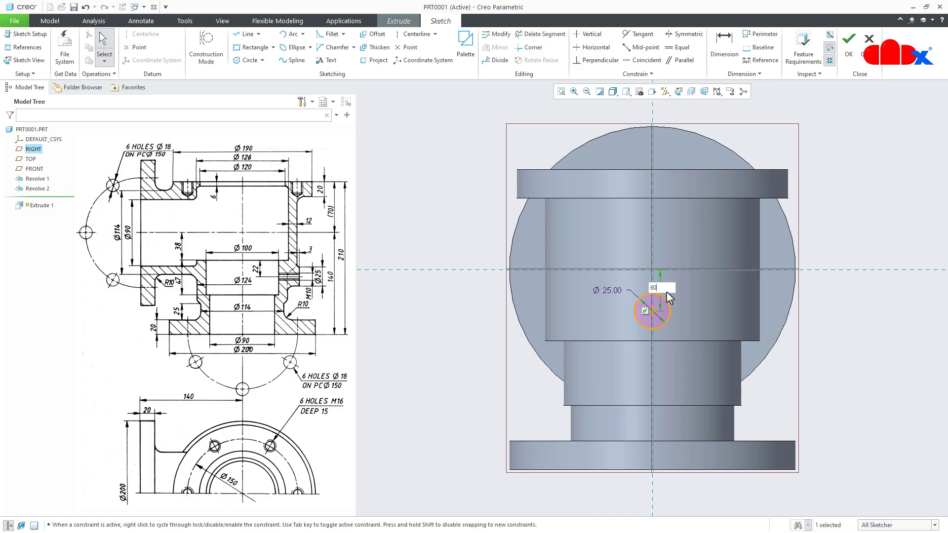
pyautogui.write('0')
pyautogui.press('Return')
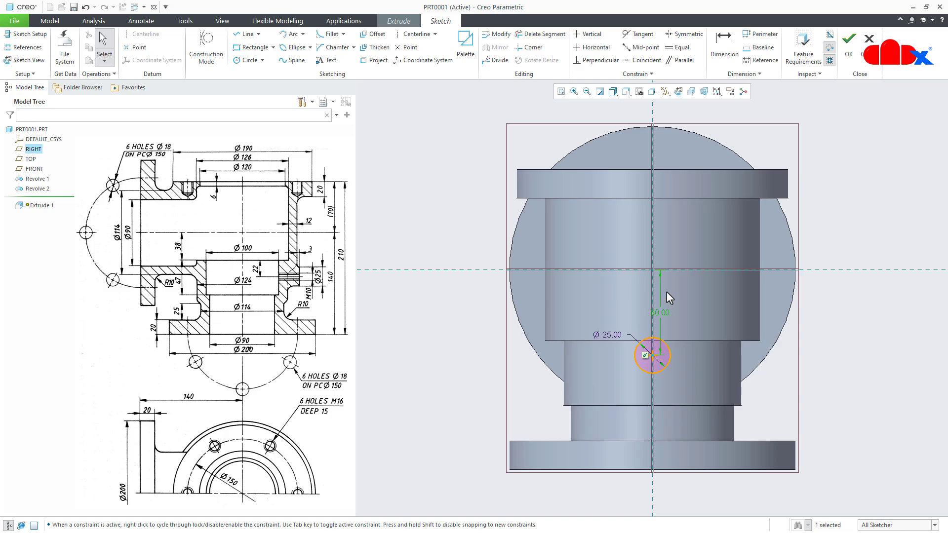
# Step: Finish the circle sketch and set the extrusion depth to 78, extending out of the body opposite the side flange
pyautogui.rightClick(843, 339)
pyautogui.click(749, 426)
pyautogui.moveTo(749, 425); pyautogui.dragTo(795, 376, button='middle')
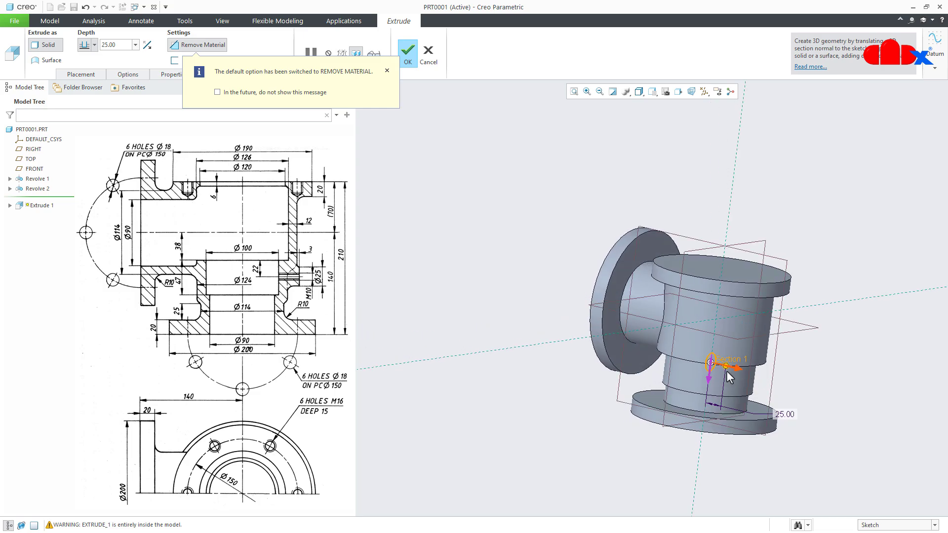
pyautogui.moveTo(724, 367); pyautogui.dragTo(777, 383)
pyautogui.doubleClick(831, 426)
pyautogui.press('Return')
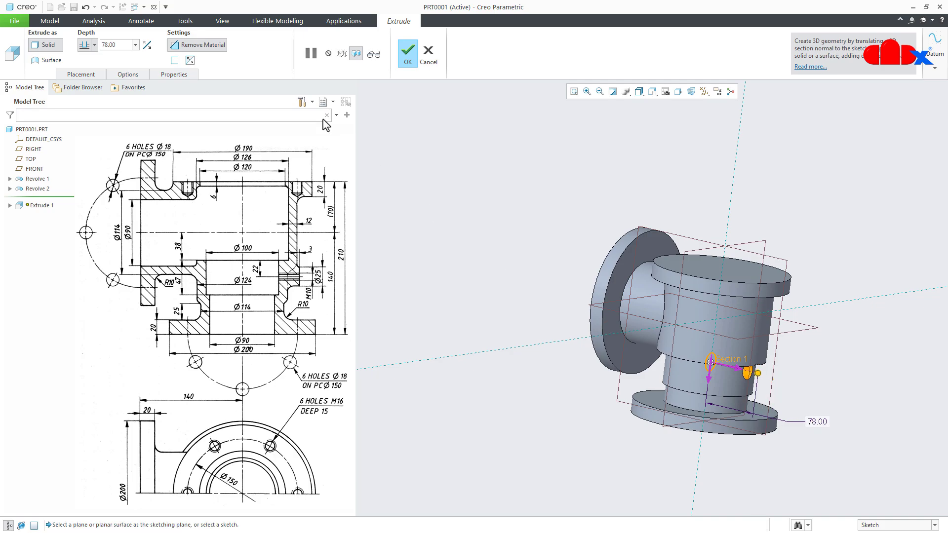
# Step: Switch the extrusion from removing to adding material, complete the round boss, and restore the default orientation
pyautogui.click(221, 46)
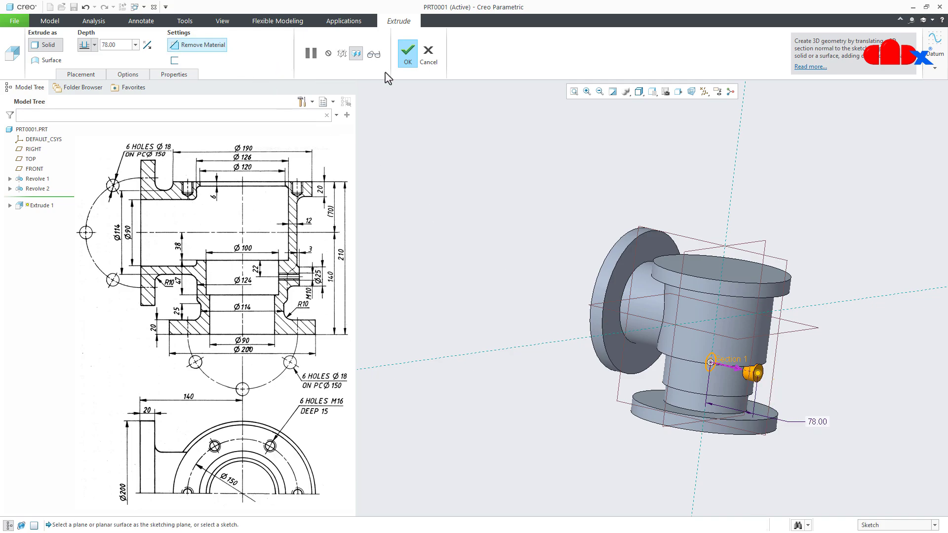
pyautogui.click(408, 54)
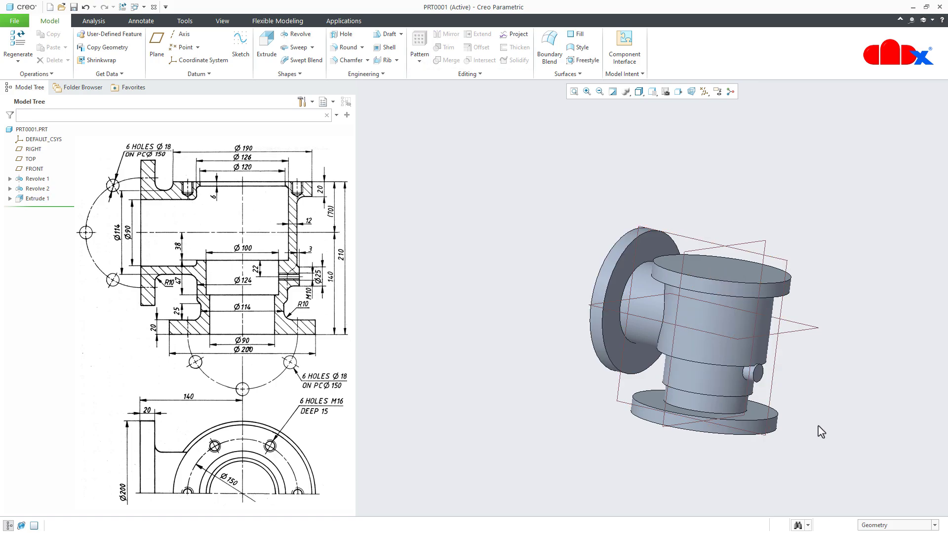
pyautogui.hotkey('ctrl', 'd')
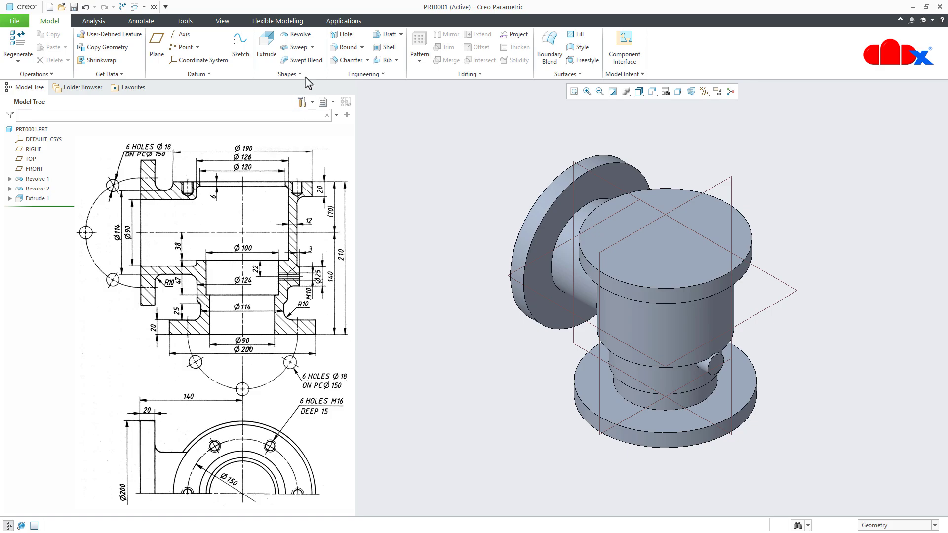
# Step: Start a third revolve with its sketch on the FRONT plane, face the sketch view, and hide the datum planes
pyautogui.click(299, 35)
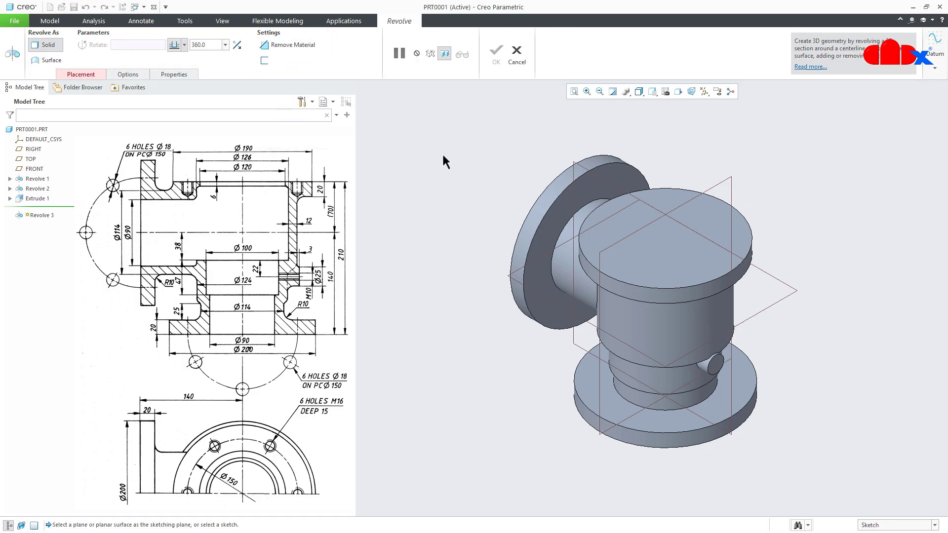
pyautogui.click(610, 187)
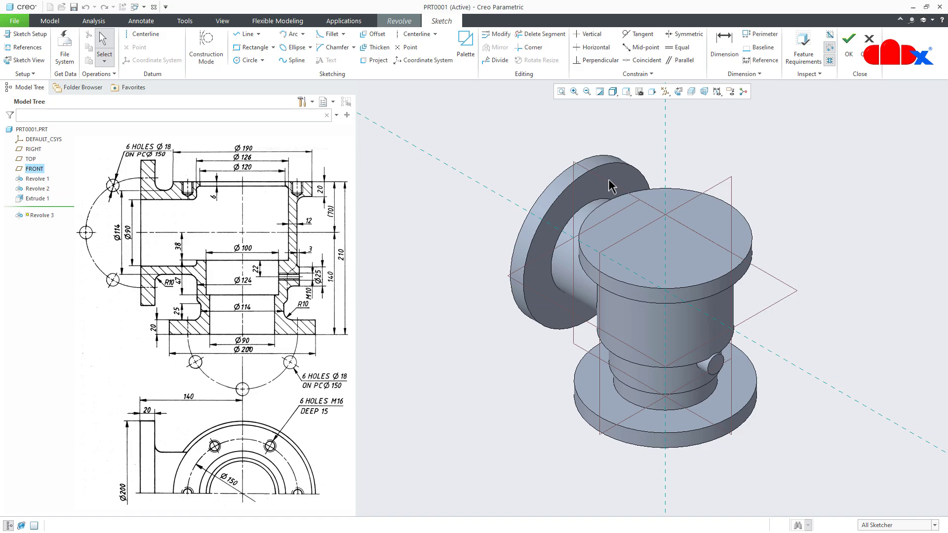
pyautogui.click(666, 92)
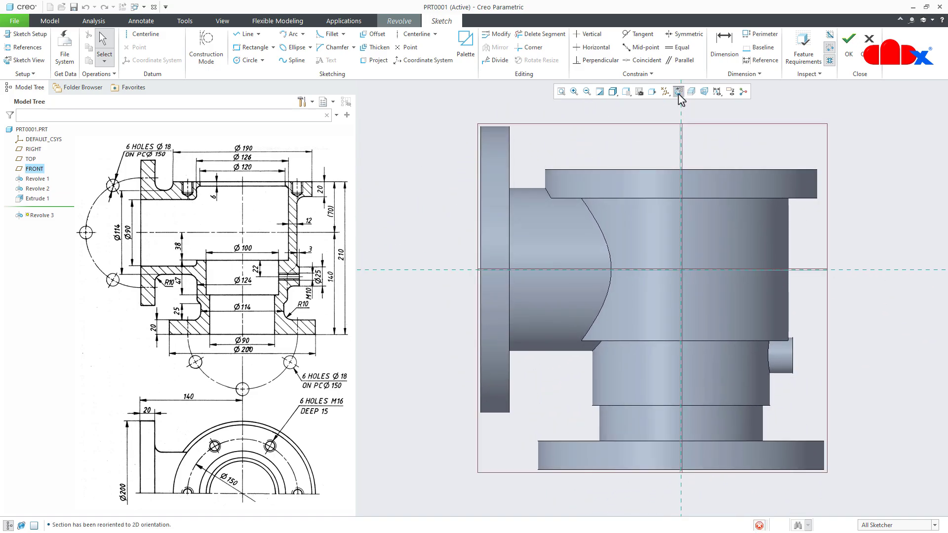
# Step: Add a revolve centerline along the vertical reference through the main body
pyautogui.click(144, 35)
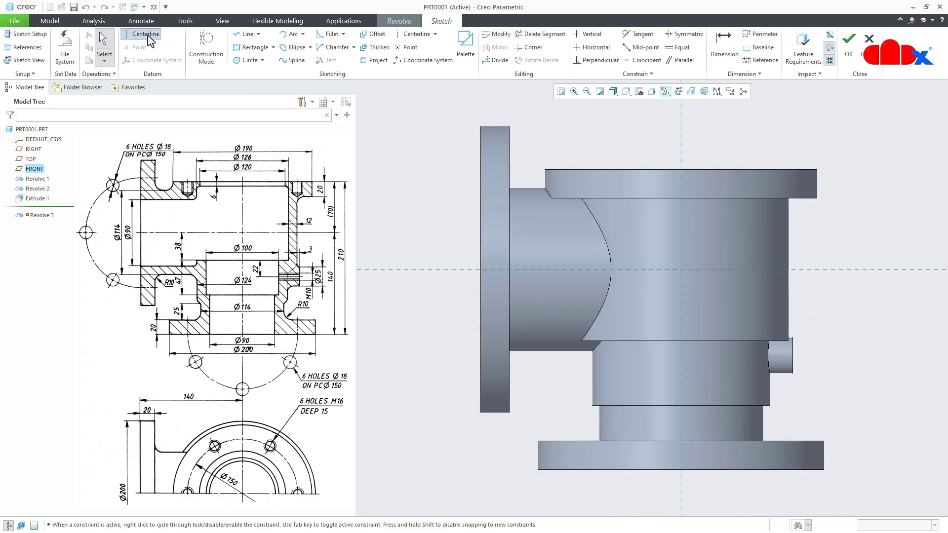
pyautogui.click(682, 145)
pyautogui.click(682, 170)
pyautogui.middleClick(739, 159)
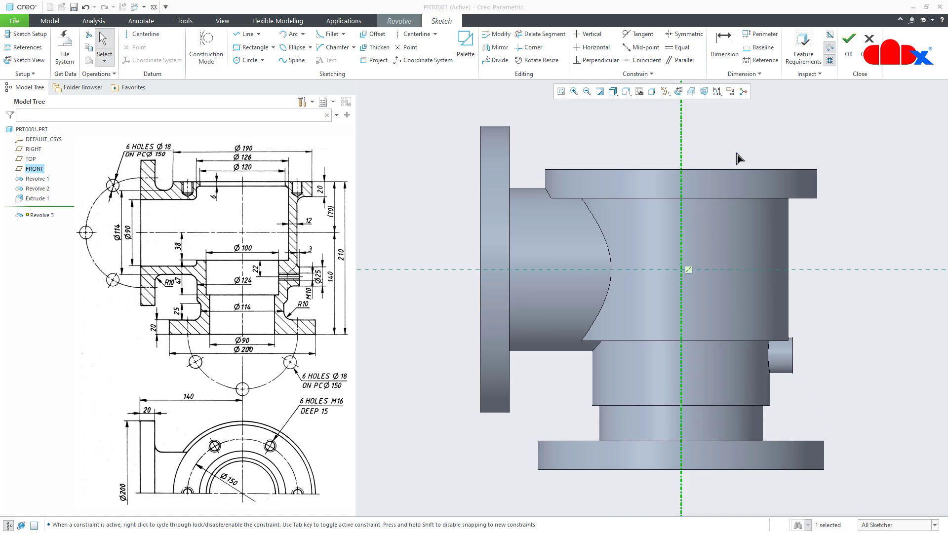
# Step: Sketch a closed stepped half-profile of the cavity with lines from the body's top face to its bottom face, closing along the centerline
pyautogui.rightClick(738, 158)
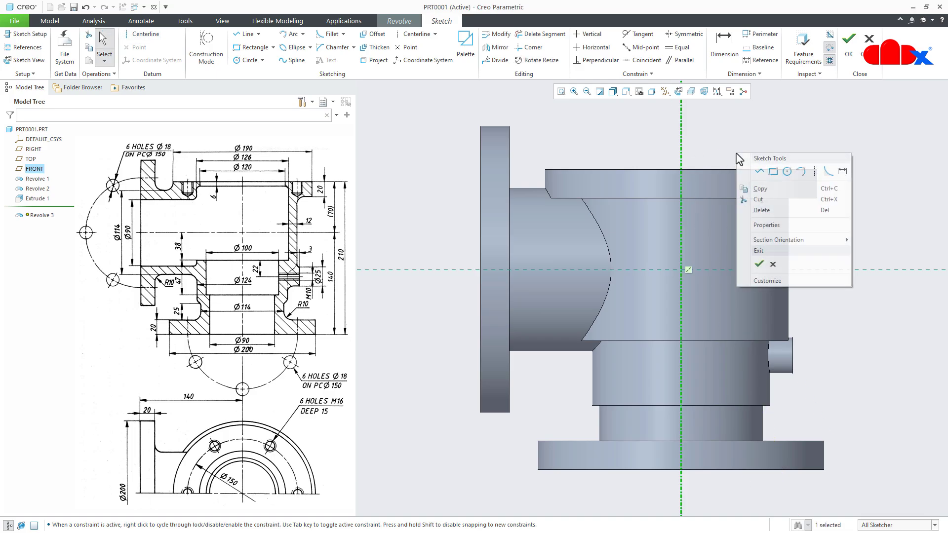
pyautogui.click(759, 171)
pyautogui.click(682, 170)
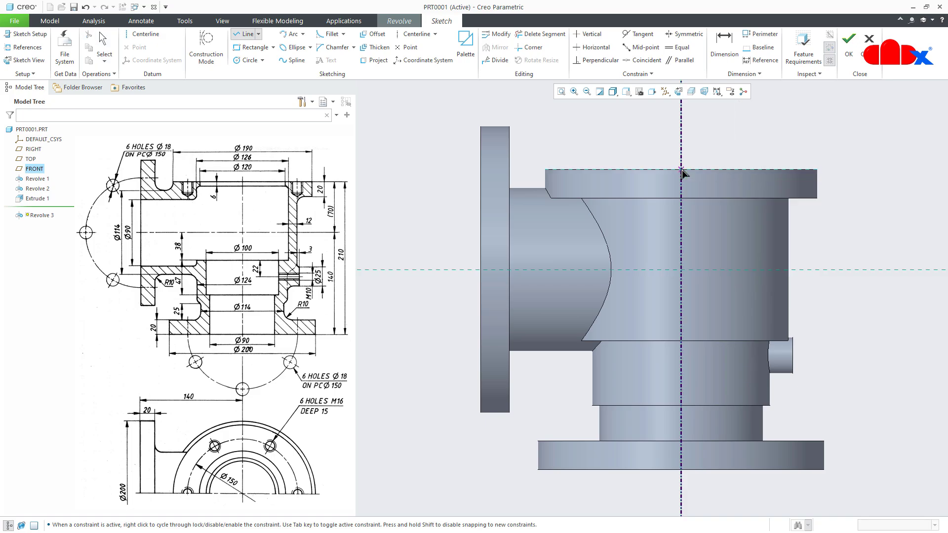
pyautogui.click(755, 171)
pyautogui.click(755, 181)
pyautogui.click(772, 182)
pyautogui.click(771, 319)
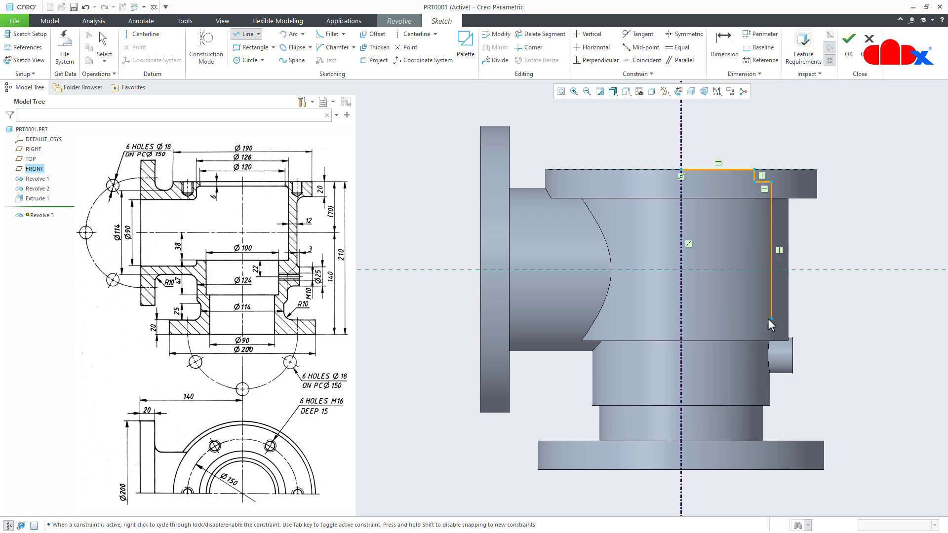
pyautogui.click(734, 319)
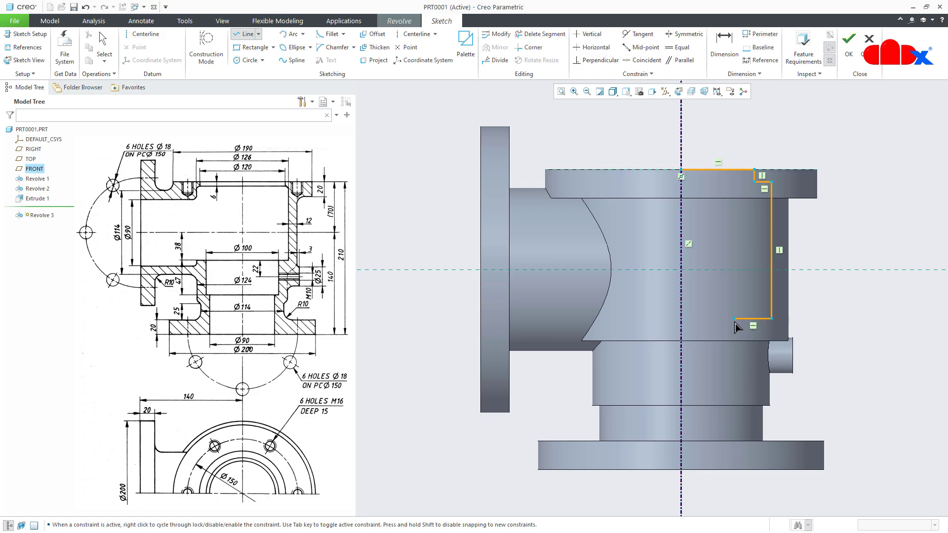
pyautogui.click(734, 388)
pyautogui.click(717, 388)
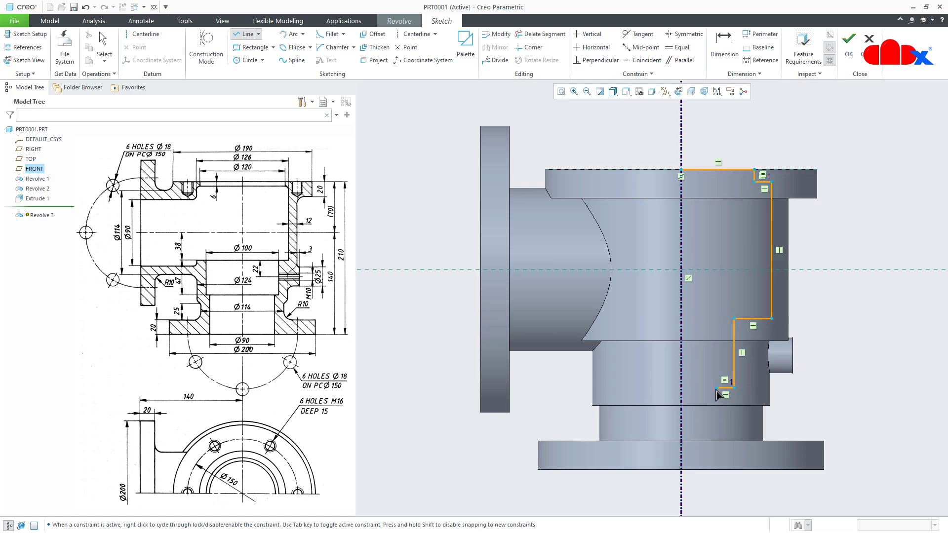
pyautogui.click(717, 469)
pyautogui.click(682, 469)
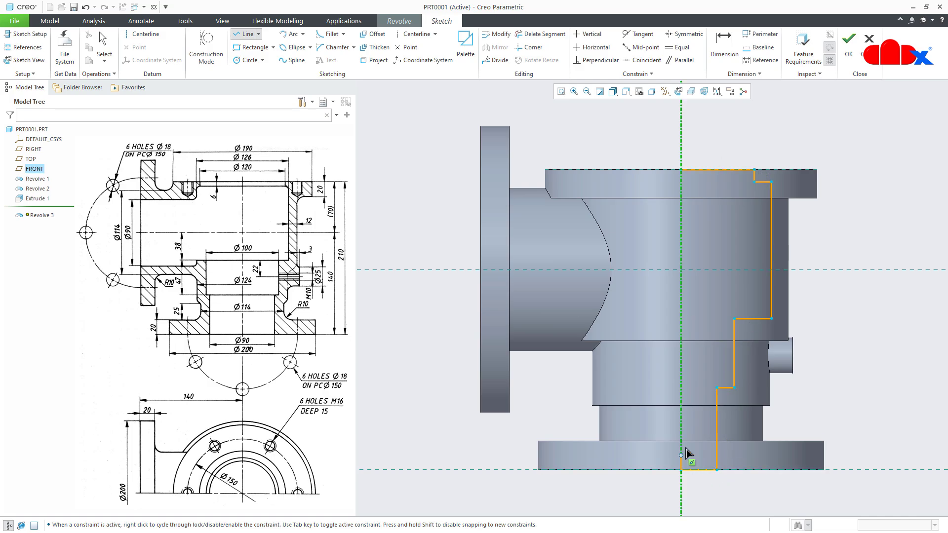
pyautogui.click(681, 170)
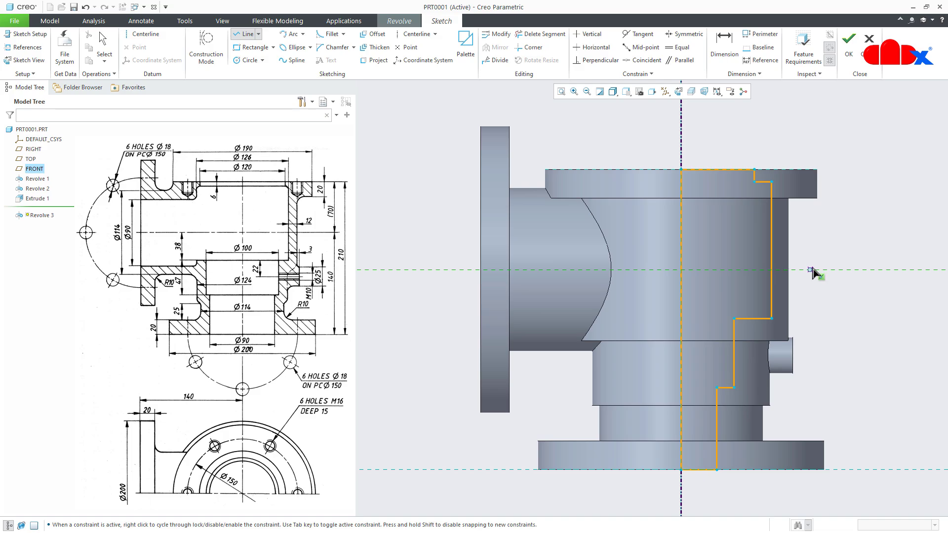
pyautogui.middleClick(841, 323)
pyautogui.click(866, 349)
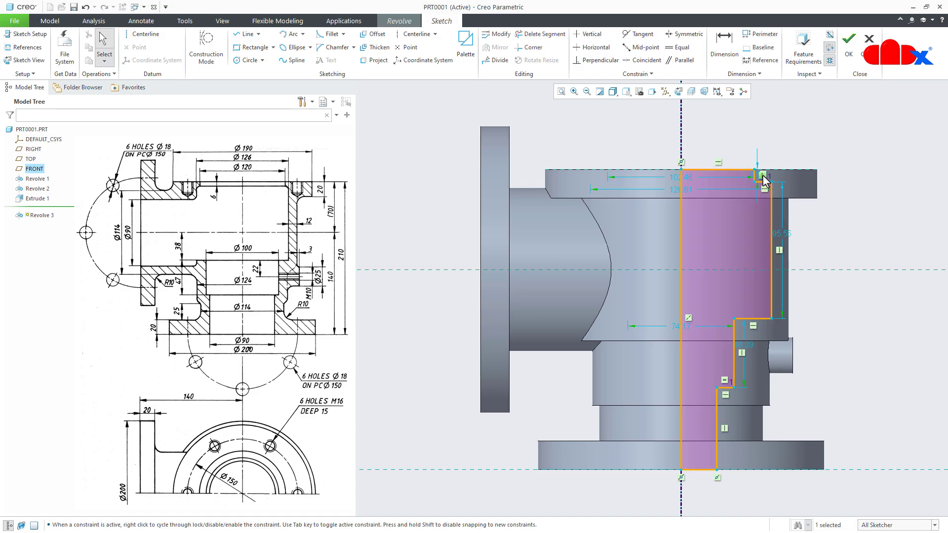
# Step: Set the cavity's top lip to 6 deep and 120 in diameter, and the bore directly below it to 126 in diameter
pyautogui.scroll(5, 763, 176)
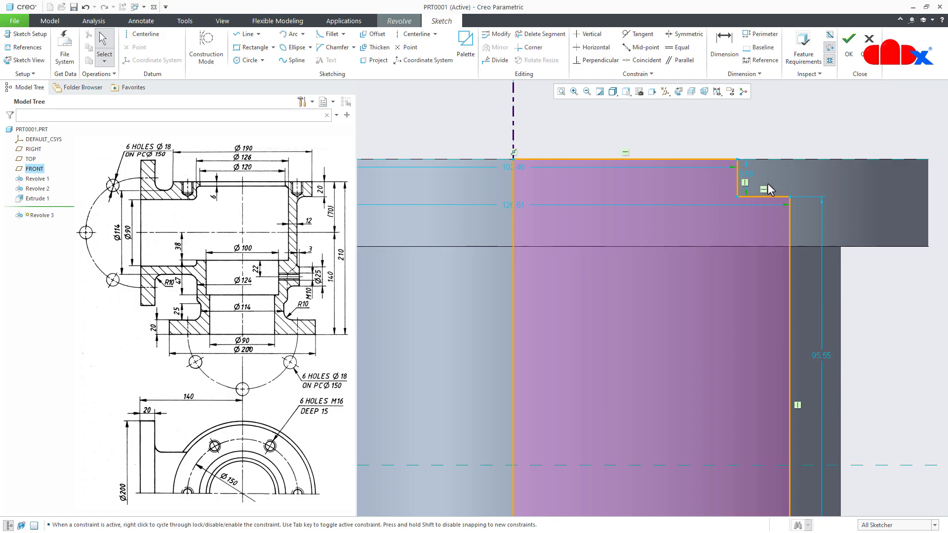
pyautogui.scroll(-5, 767, 182)
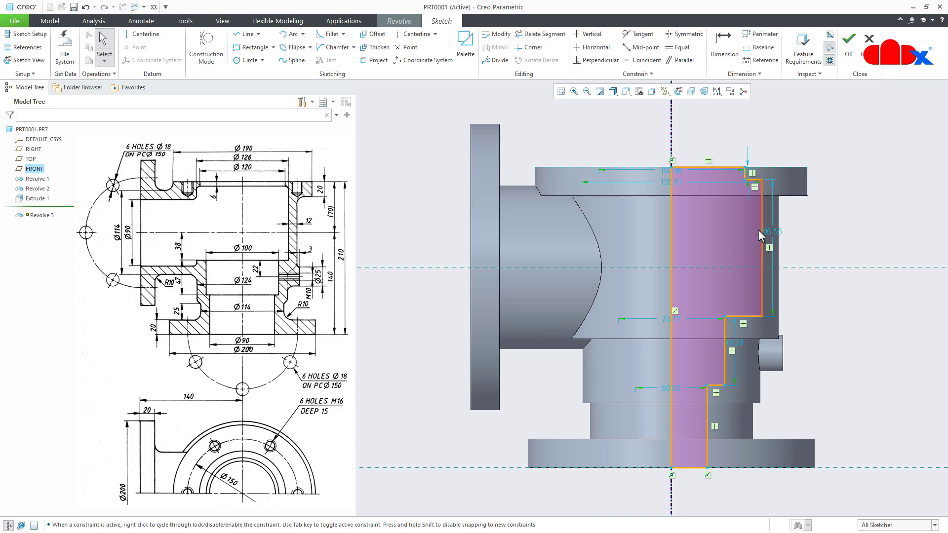
pyautogui.scroll(4, 749, 168)
pyautogui.doubleClick(749, 184)
pyautogui.write('6')
pyautogui.press('Return')
pyautogui.scroll(-1, 747, 218)
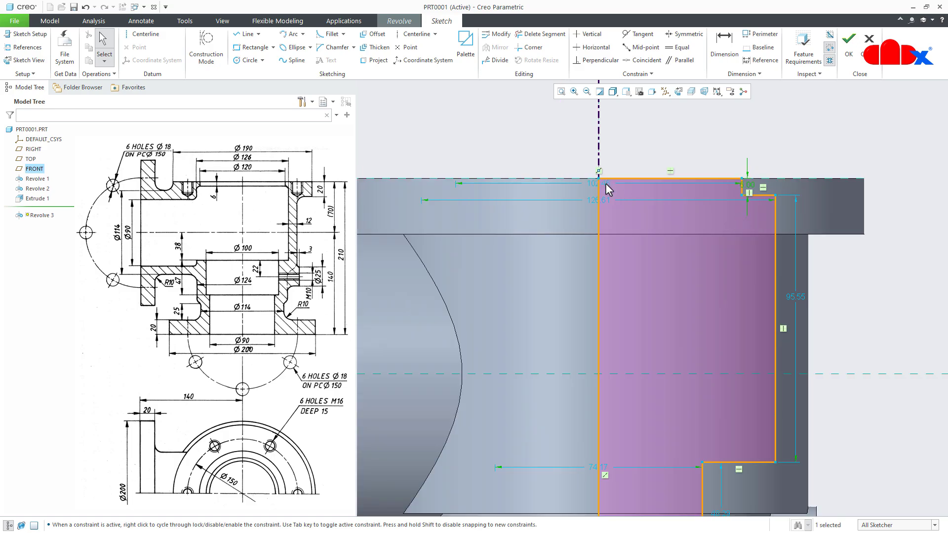
pyautogui.doubleClick(596, 188)
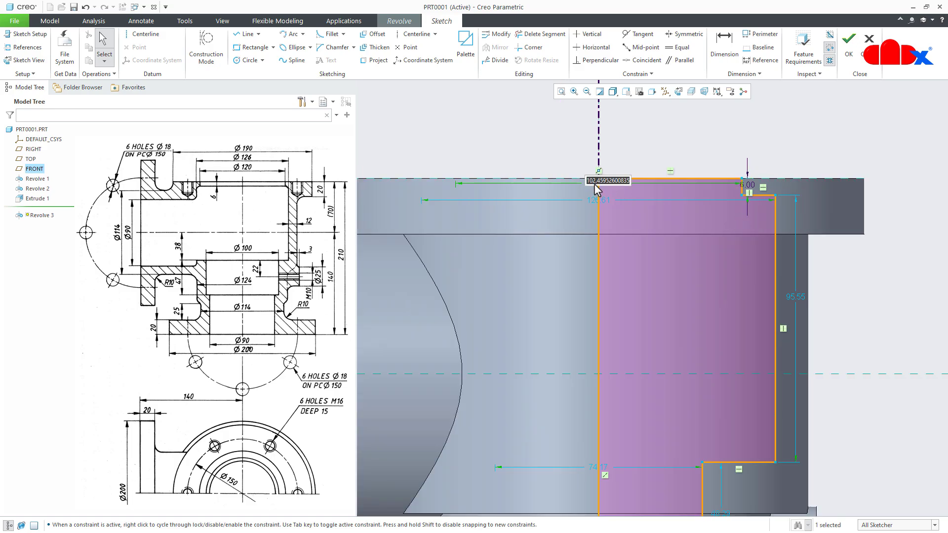
pyautogui.write('1')
pyautogui.press('Return')
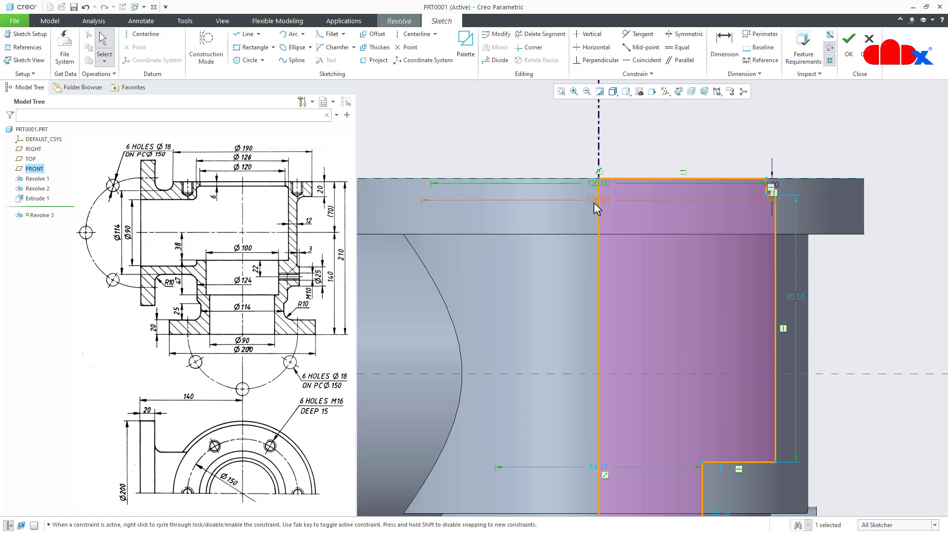
pyautogui.doubleClick(596, 202)
pyautogui.write('12')
pyautogui.press('Return')
# Step: Set the cavity's middle bore diameter to 100 and its lowest bore diameter to 90
pyautogui.scroll(4, 641, 209)
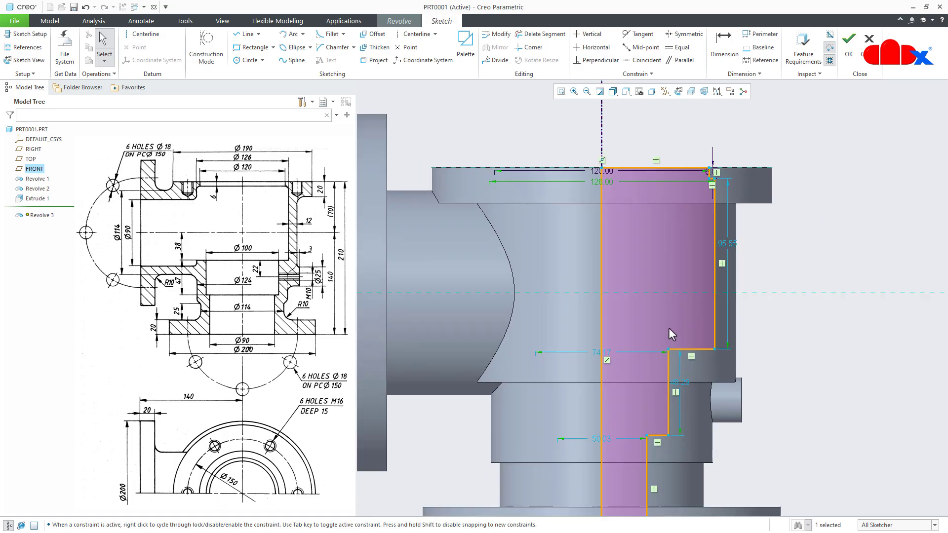
pyautogui.doubleClick(595, 354)
pyautogui.write('1')
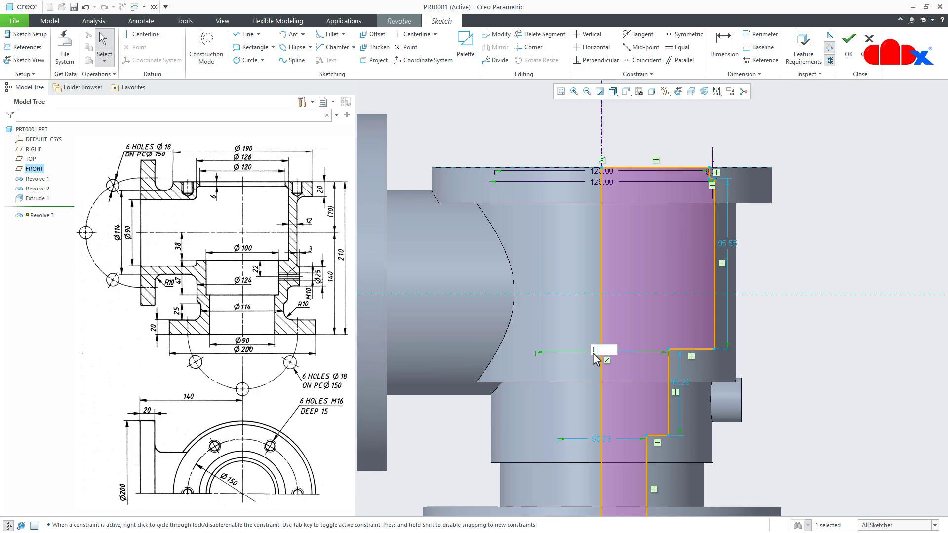
pyautogui.write('00')
pyautogui.press('Return')
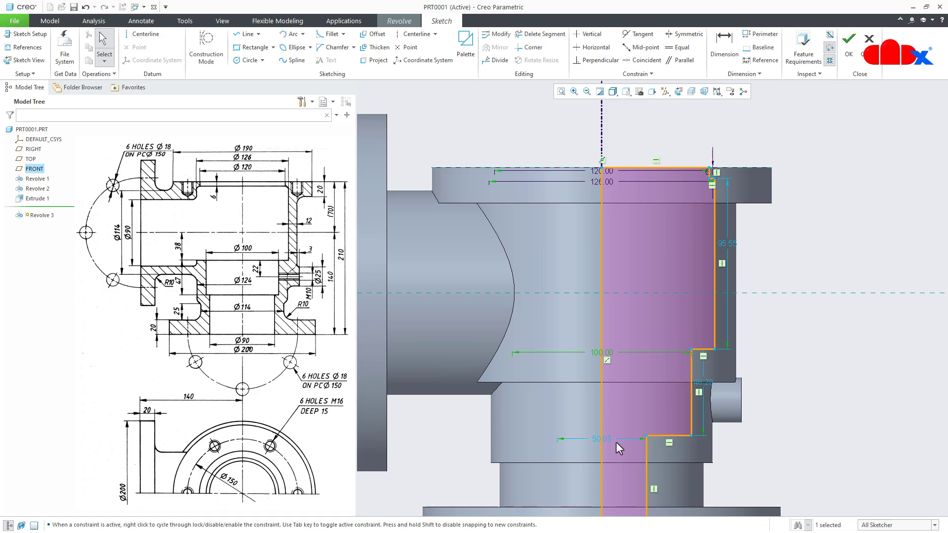
pyautogui.doubleClick(609, 439)
pyautogui.write('90')
pyautogui.press('Return')
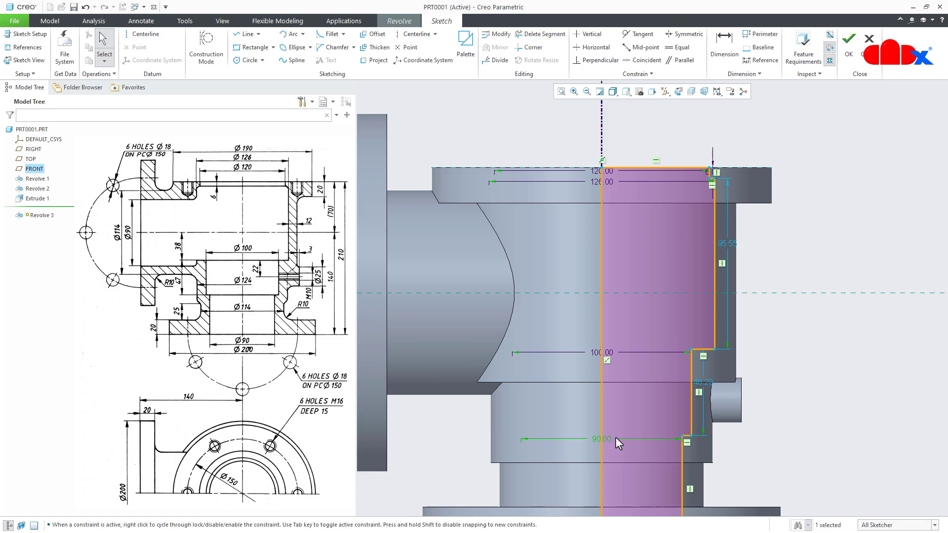
# Step: Dimension the shoulder below the large bore at 38 from the horizontal reference
pyautogui.keyDown('shift'); pyautogui.moveTo(616, 437); pyautogui.dragTo(620, 374, button='middle'); pyautogui.keyUp('shift')
pyautogui.press('Escape')
pyautogui.rightClick(844, 389)
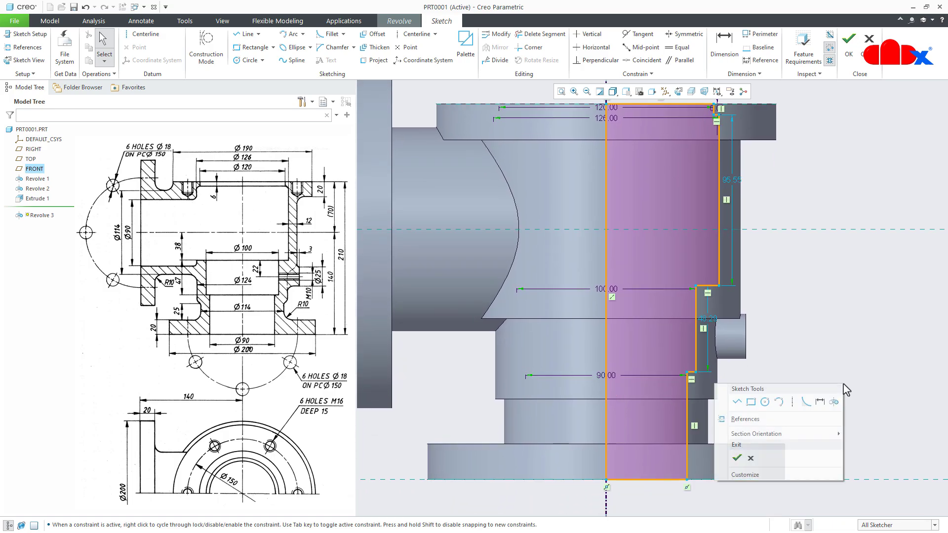
pyautogui.click(821, 402)
pyautogui.click(793, 229)
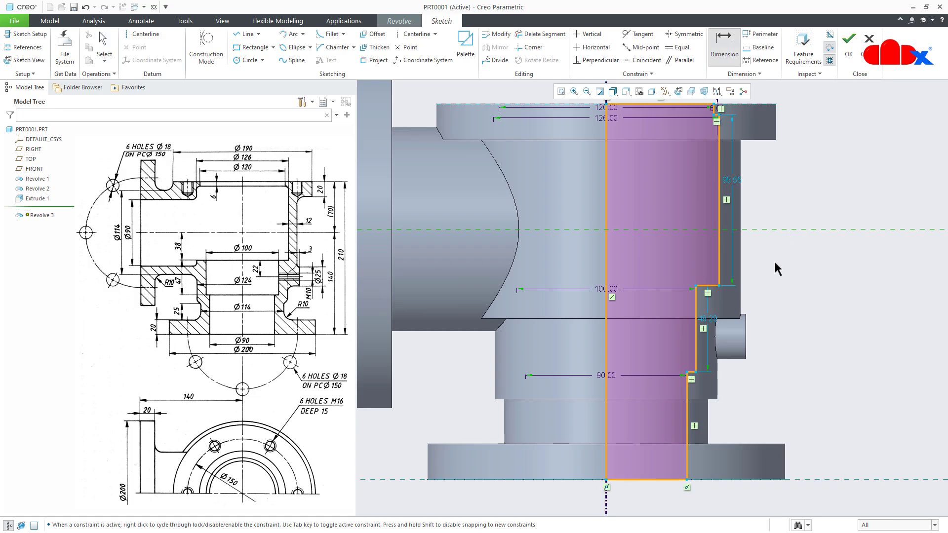
pyautogui.middleClick(816, 270)
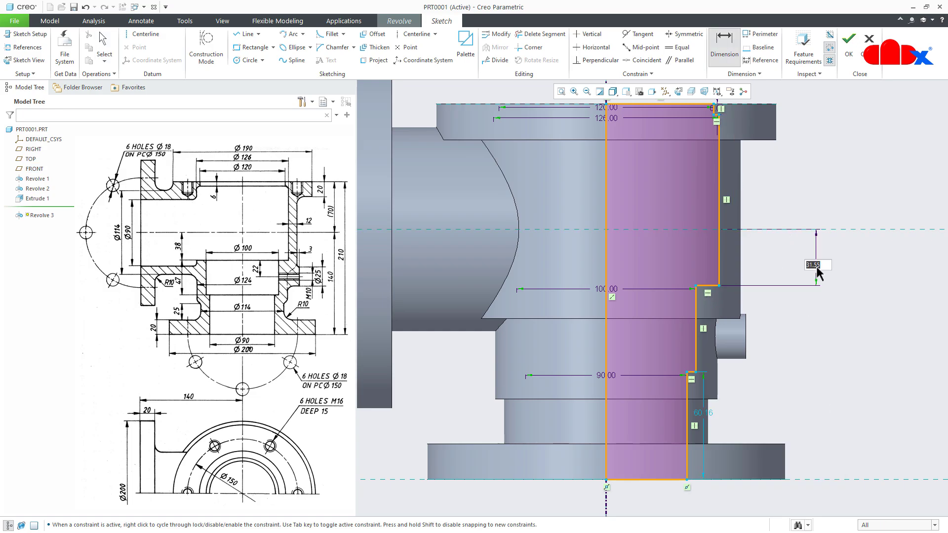
pyautogui.press('Return')
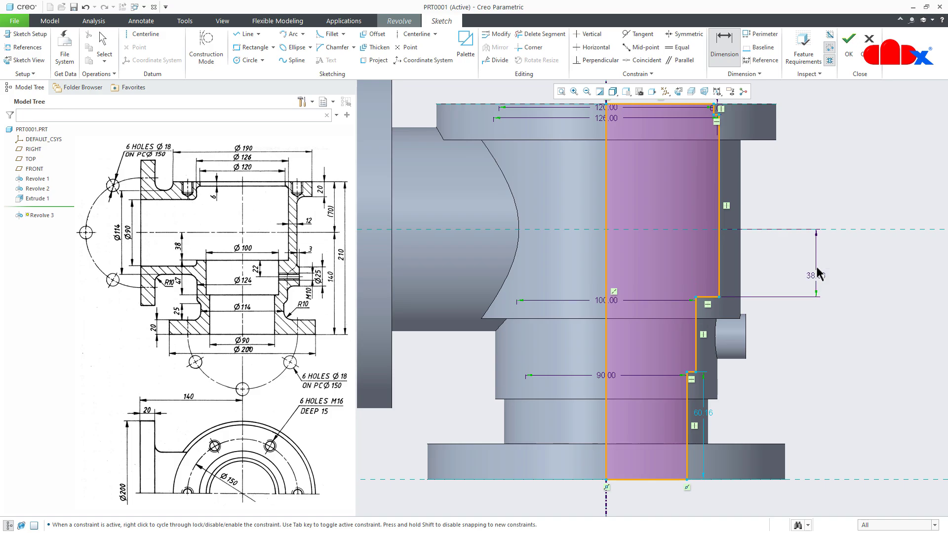
# Step: Dimension the middle bore's height between its two shoulders as 47
pyautogui.click(710, 298)
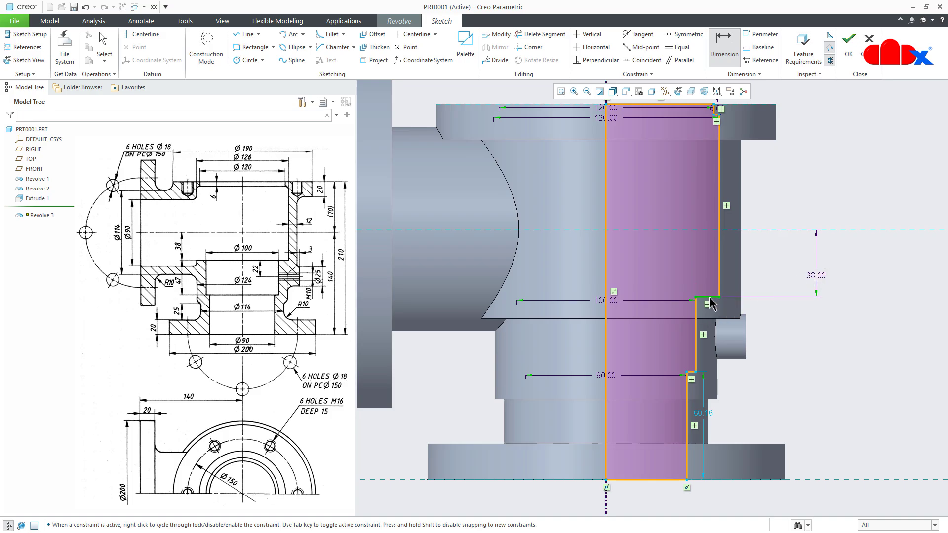
pyautogui.scroll(-4, 694, 379)
pyautogui.click(693, 376)
pyautogui.scroll(2, 694, 379)
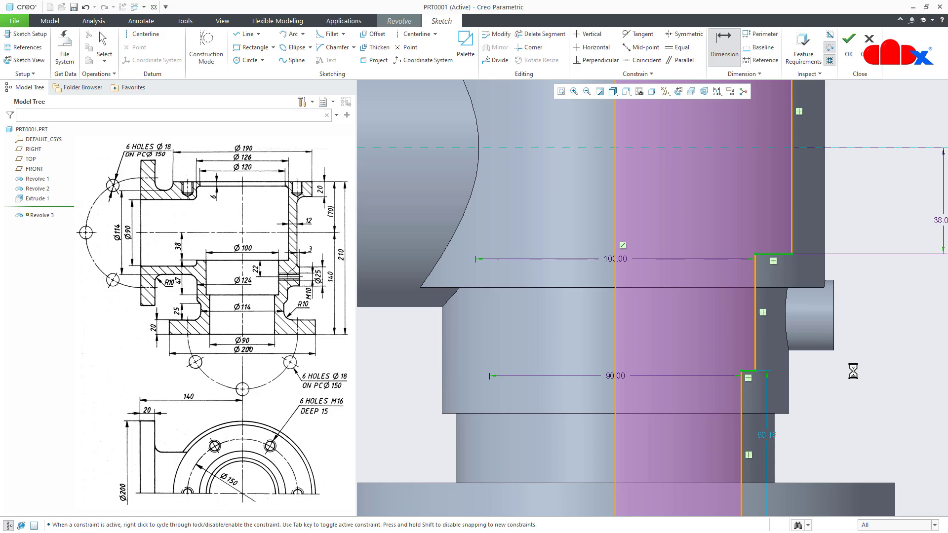
pyautogui.middleClick(878, 338)
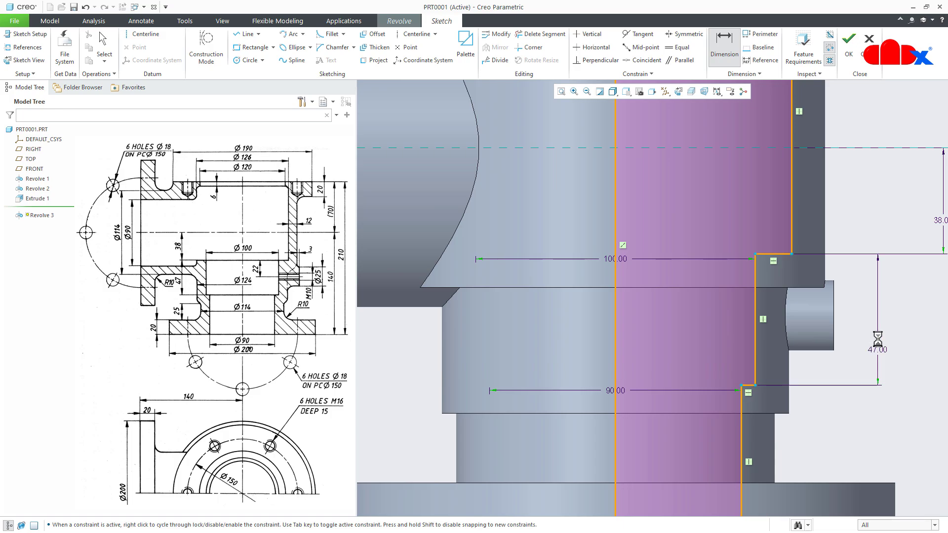
# Step: Finish the cavity sketch and complete the 360-degree revolve as a material-removing cut through the body
pyautogui.scroll(1, 855, 353)
pyautogui.scroll(1, 861, 410)
pyautogui.keyDown('shift'); pyautogui.moveTo(834, 429); pyautogui.dragTo(793, 424, button='middle'); pyautogui.keyUp('shift')
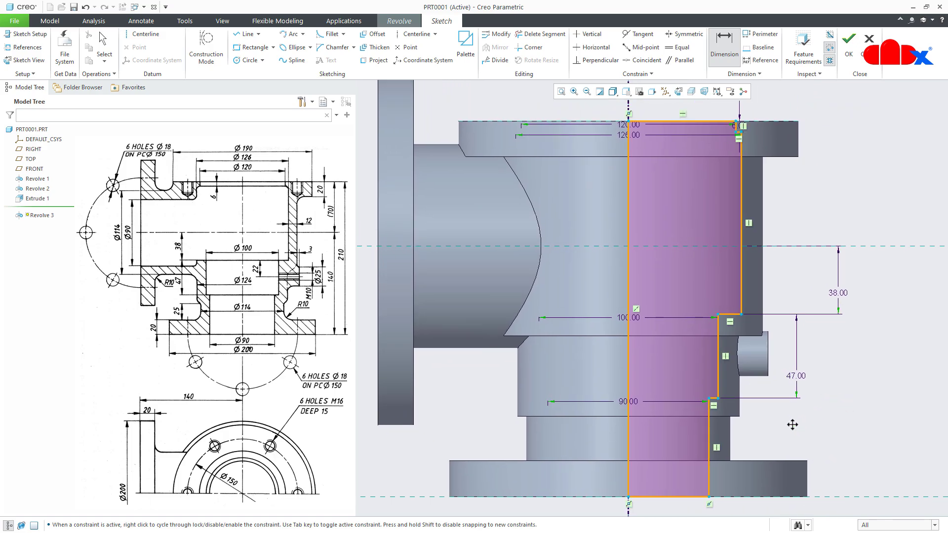
pyautogui.rightClick(794, 428)
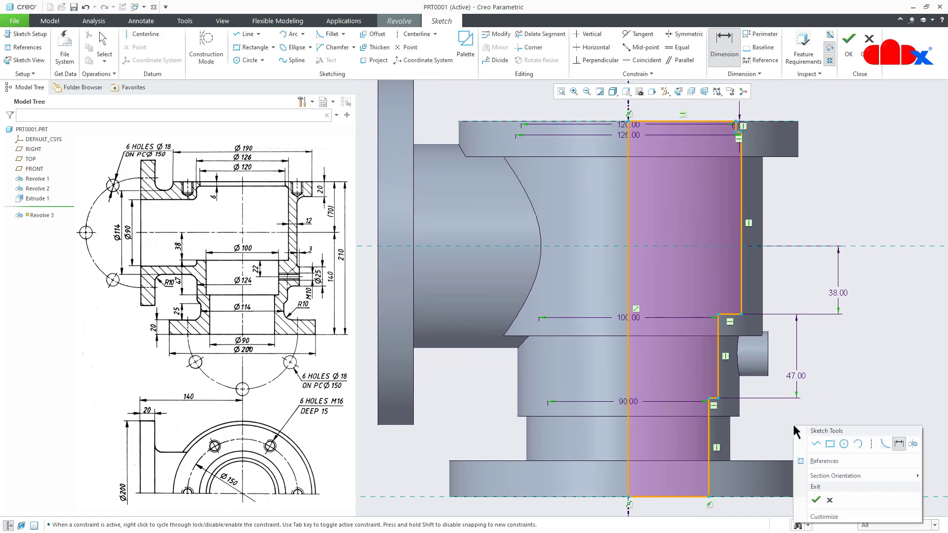
pyautogui.click(816, 499)
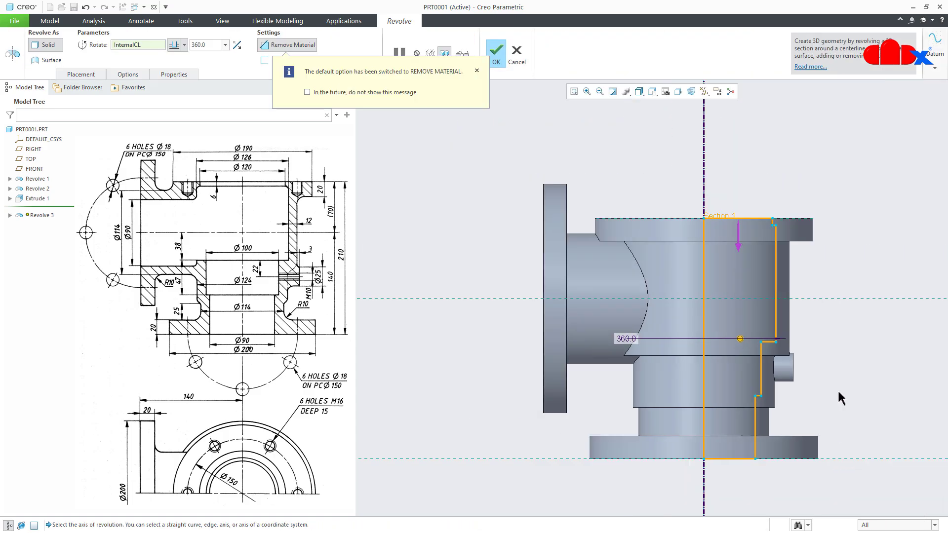
pyautogui.middleClick(841, 399)
pyautogui.moveTo(838, 394); pyautogui.dragTo(853, 409, button='middle')
pyautogui.click(853, 409)
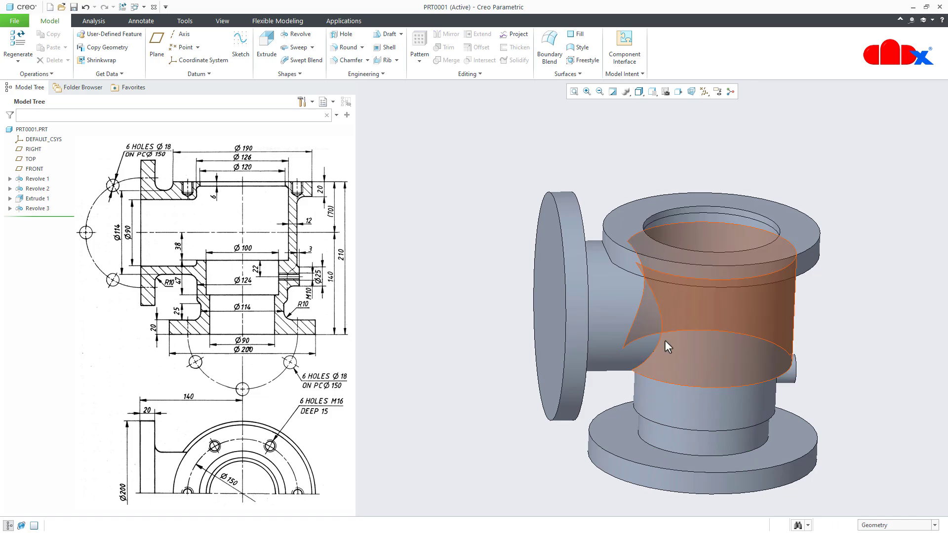
# Step: Create a planar cross-section on the FRONT plane at offset 0 and name it A
pyautogui.click(222, 21)
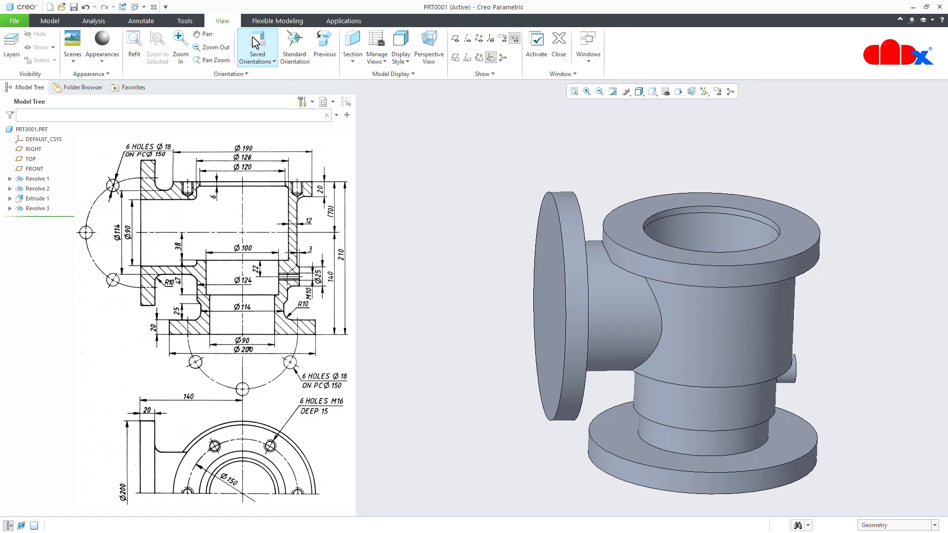
pyautogui.click(353, 46)
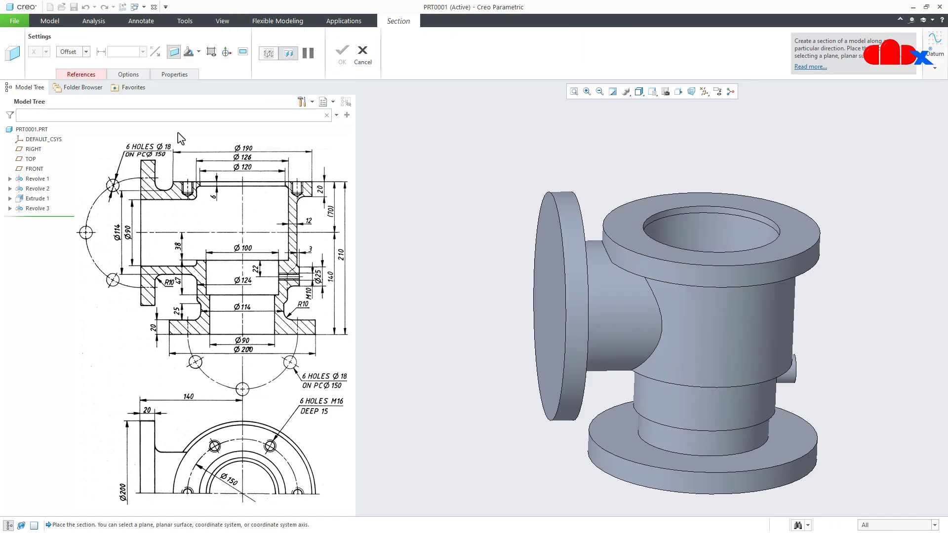
pyautogui.click(34, 169)
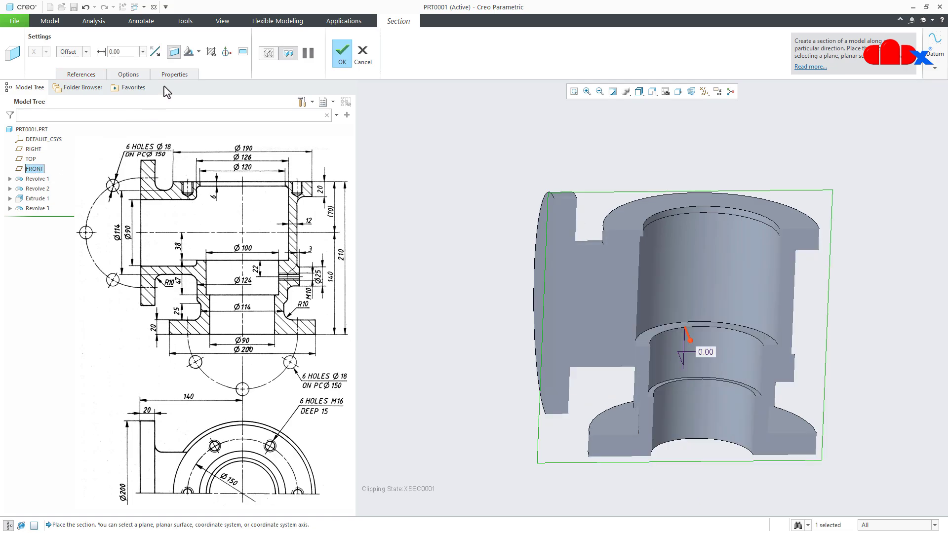
pyautogui.click(175, 75)
pyautogui.moveTo(208, 99); pyautogui.dragTo(177, 100)
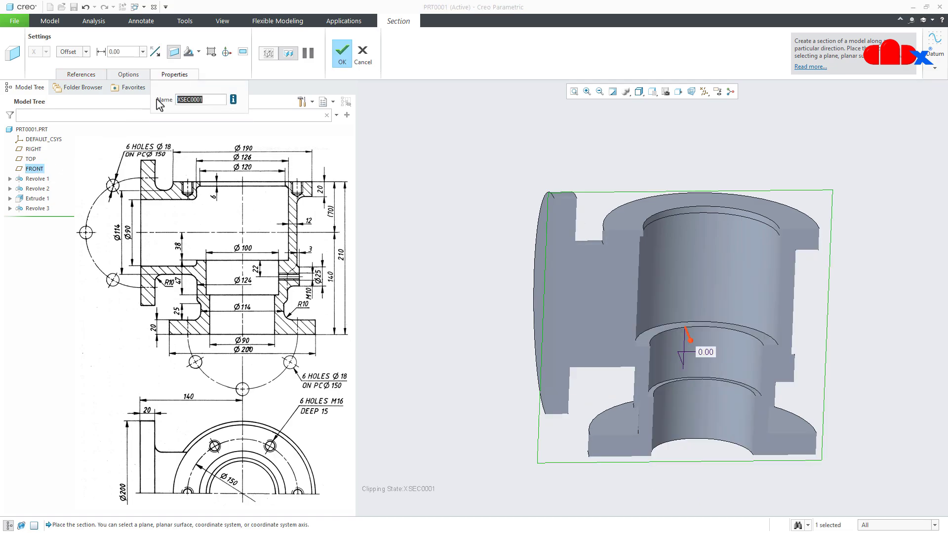
pyautogui.write('A')
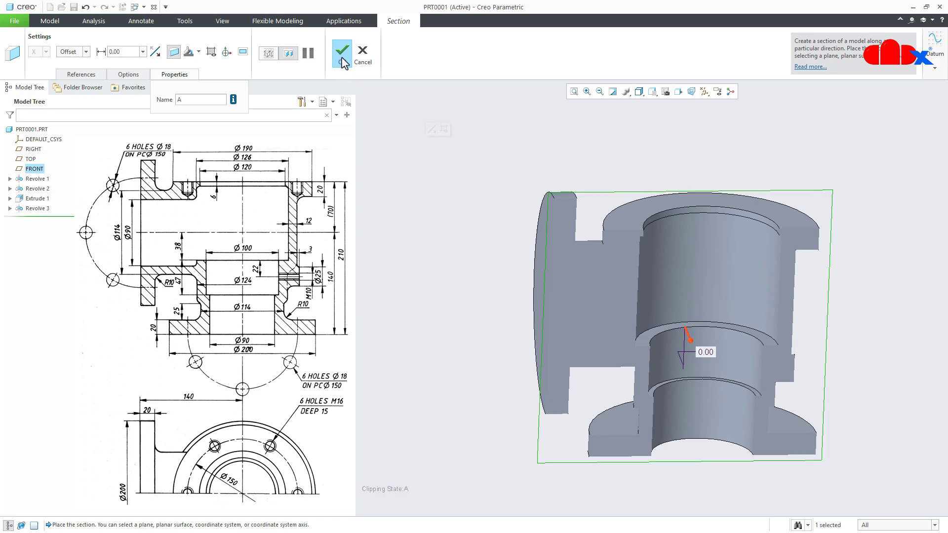
pyautogui.click(343, 53)
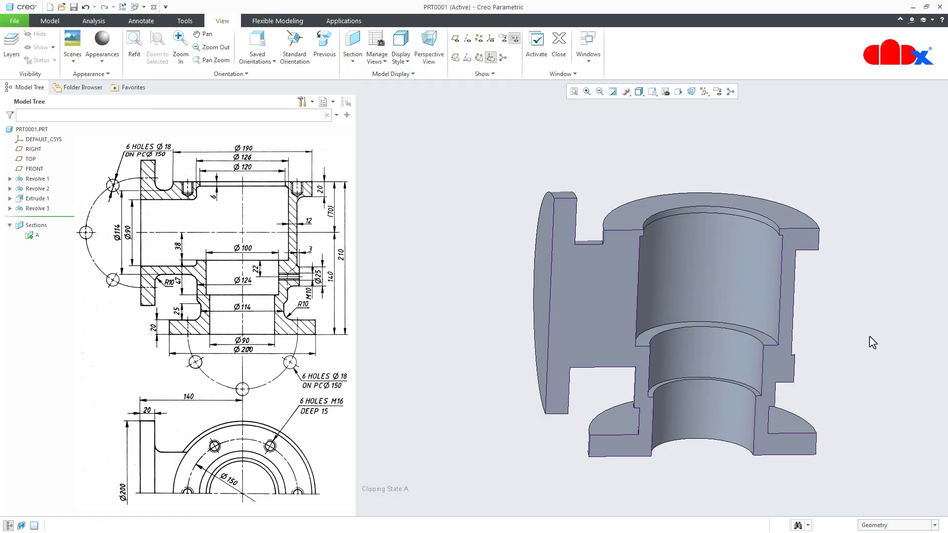
# Step: Start an extrude sketch on the outer face of the side flange and orient the view parallel to the sketch plane
pyautogui.click(31, 235)
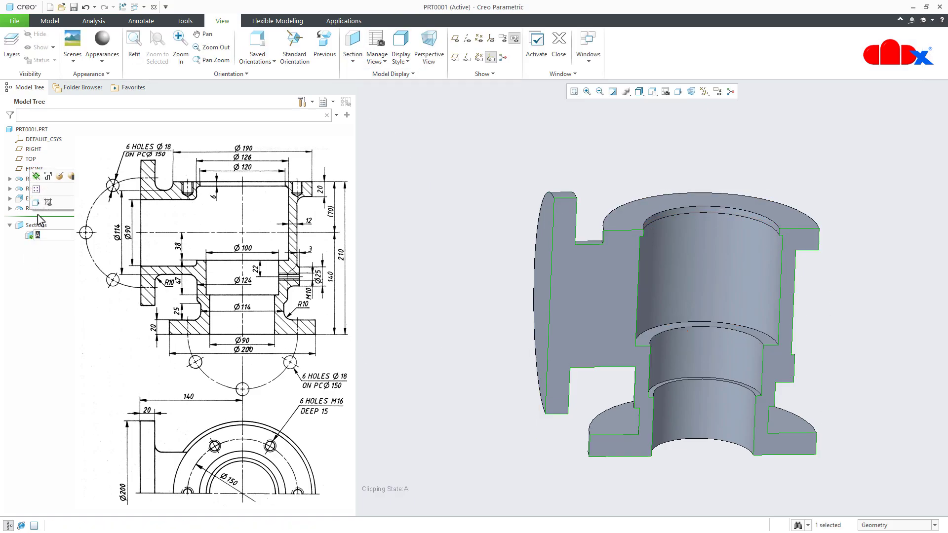
pyautogui.click(37, 203)
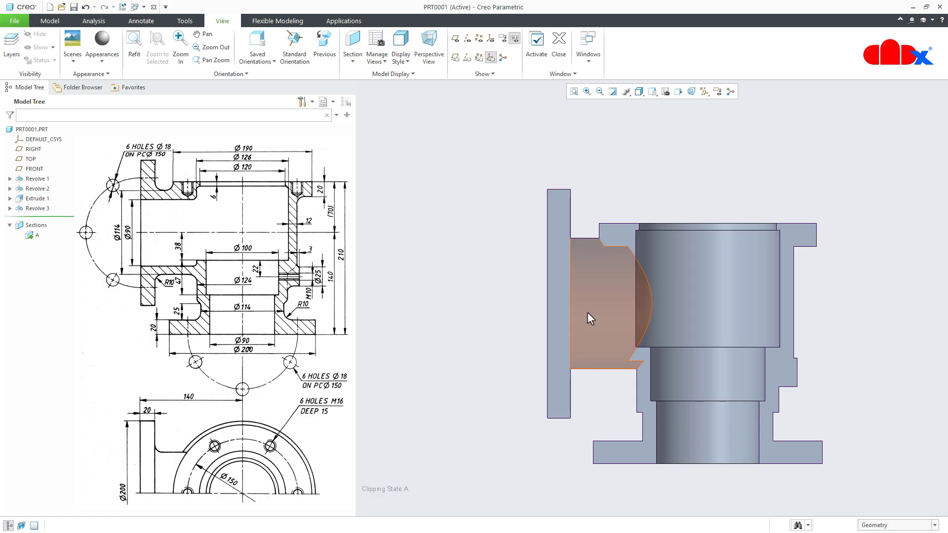
pyautogui.moveTo(587, 312); pyautogui.dragTo(616, 260, button='middle')
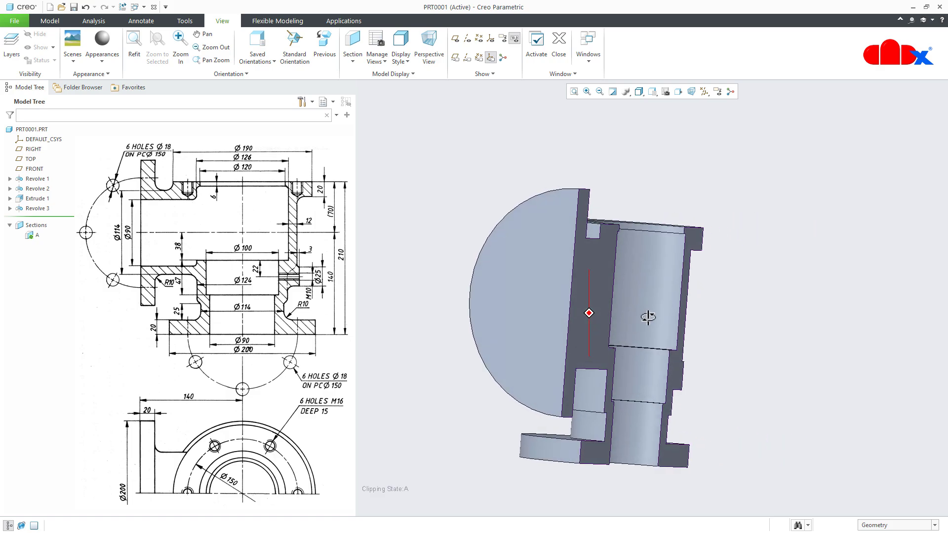
pyautogui.click(50, 21)
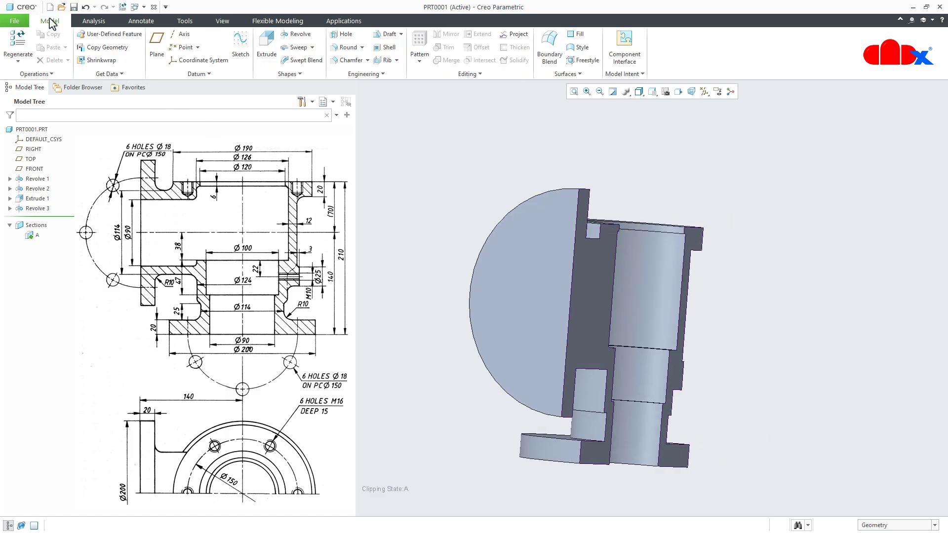
pyautogui.click(268, 53)
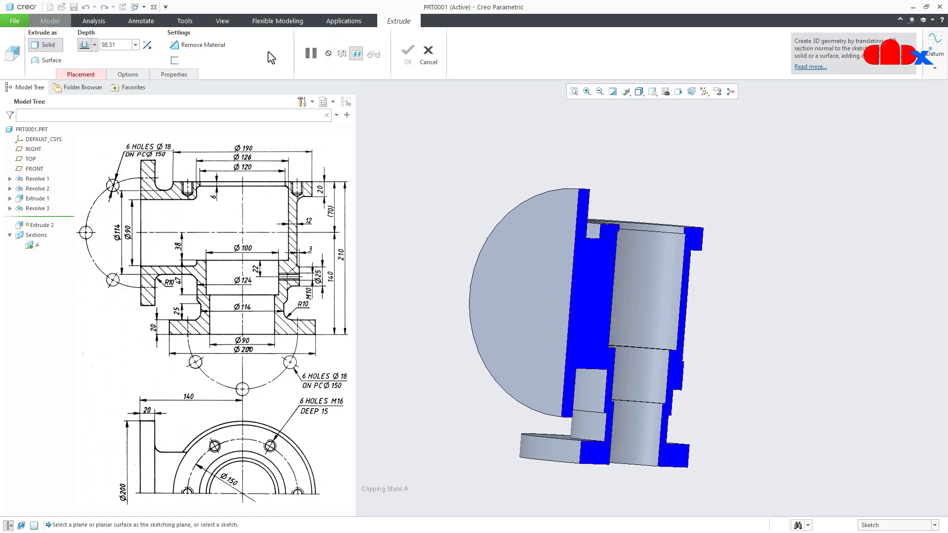
pyautogui.click(529, 296)
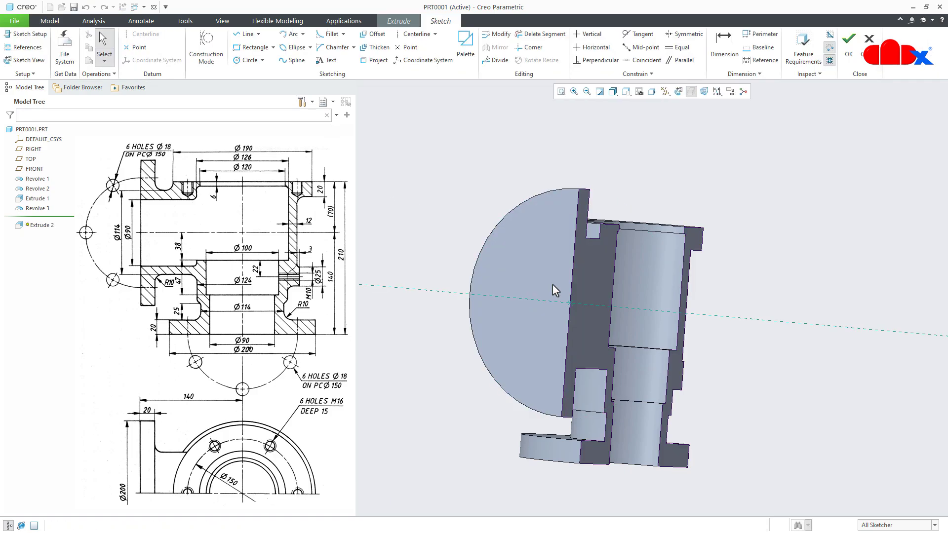
pyautogui.click(678, 91)
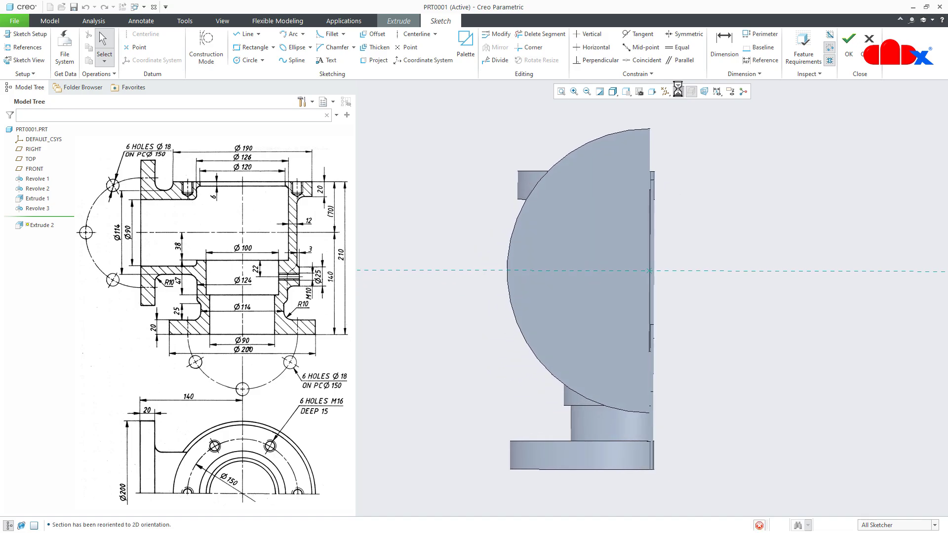
# Step: Draw a circle centred on the side flange's axis and set its diameter to 90 mm
pyautogui.rightClick(689, 226)
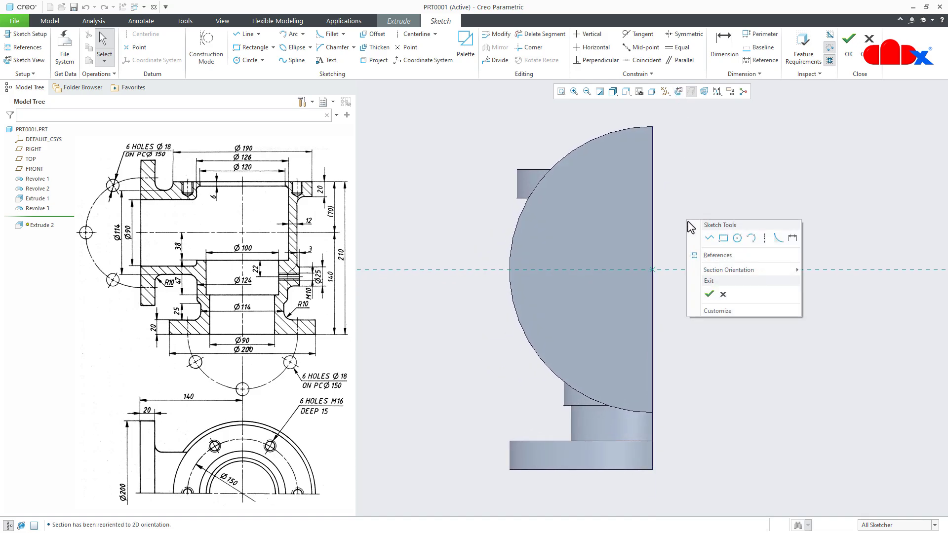
pyautogui.click(732, 241)
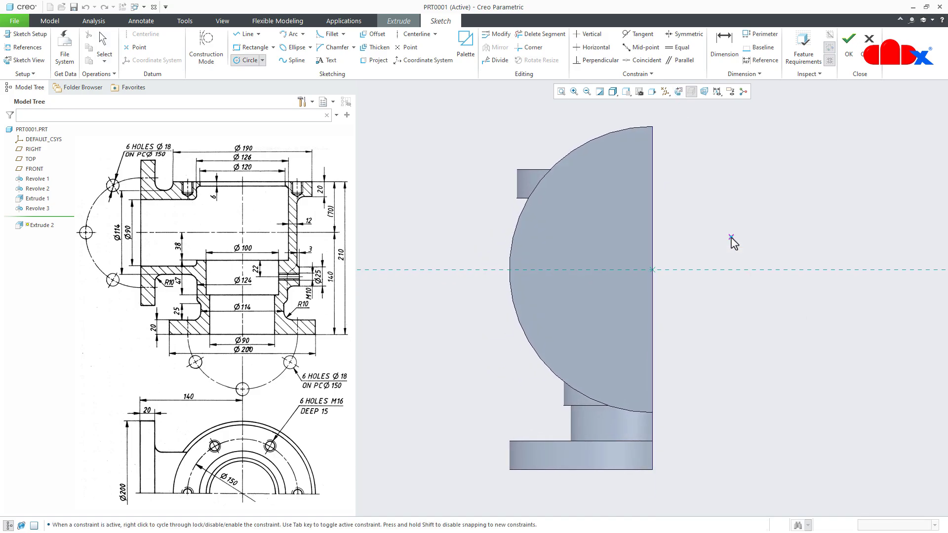
pyautogui.click(653, 269)
pyautogui.click(698, 334)
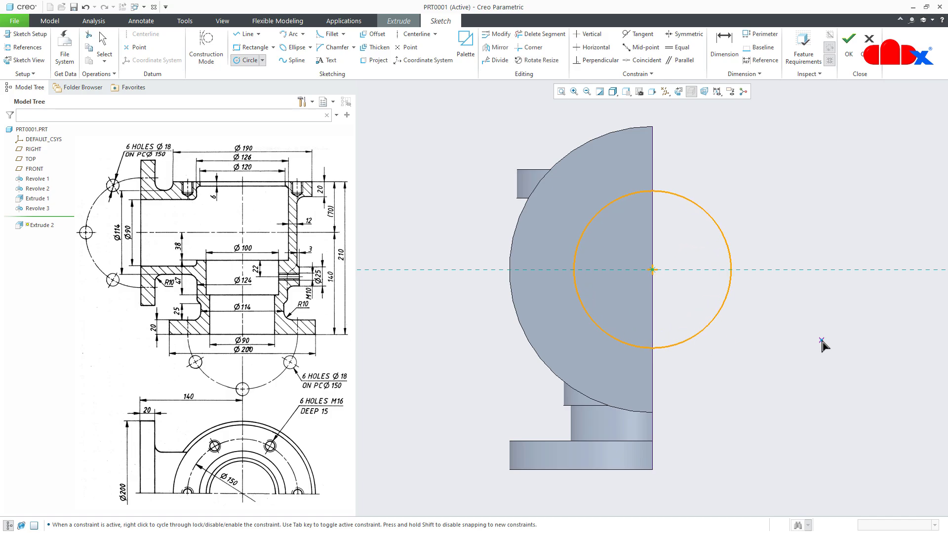
pyautogui.middleClick(823, 347)
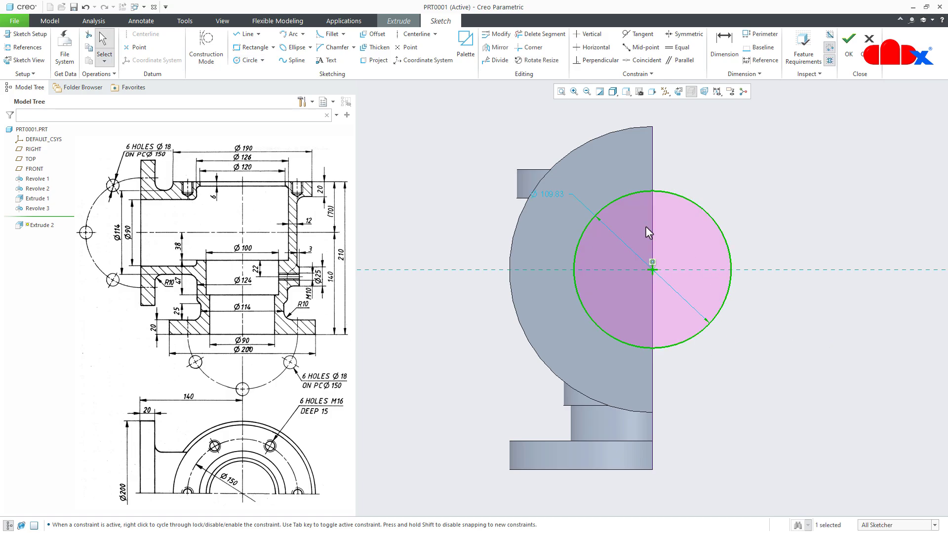
pyautogui.click(551, 195)
pyautogui.write('9')
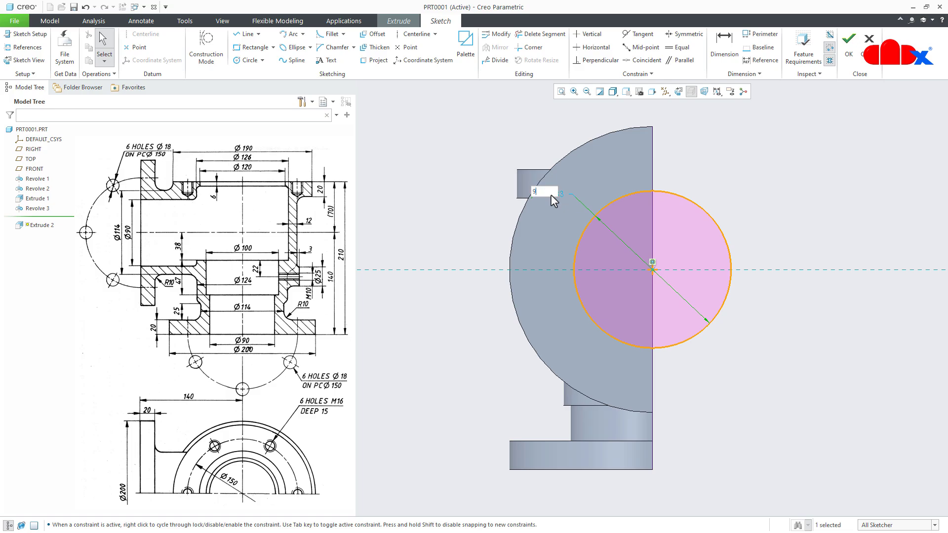
pyautogui.write('0')
pyautogui.press('Return')
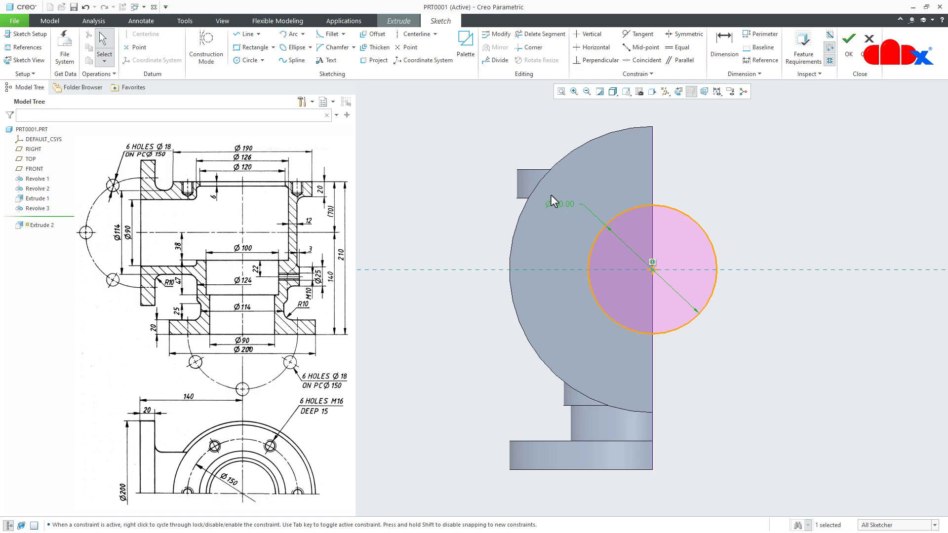
# Step: Finish the sketch and reverse the extrusion into the side branch as a cut about 71.5 mm deep
pyautogui.rightClick(767, 221)
pyautogui.click(788, 316)
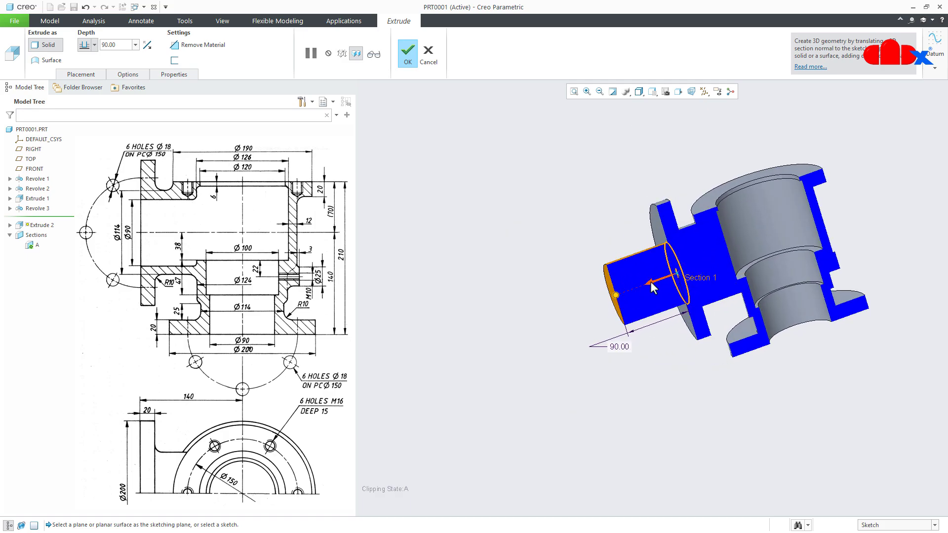
pyautogui.click(650, 281)
pyautogui.scroll(-5, 741, 253)
pyautogui.moveTo(747, 256); pyautogui.dragTo(713, 242, button='middle')
pyautogui.moveTo(714, 240); pyautogui.dragTo(684, 258)
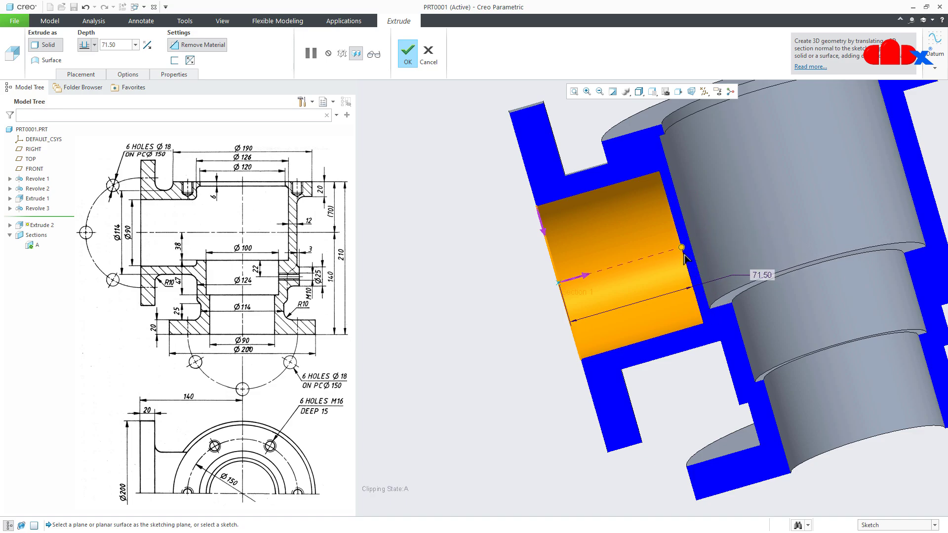
# Step: Extend the cut up to the selected wall of the large vertical bore and complete the extrusion
pyautogui.click(94, 44)
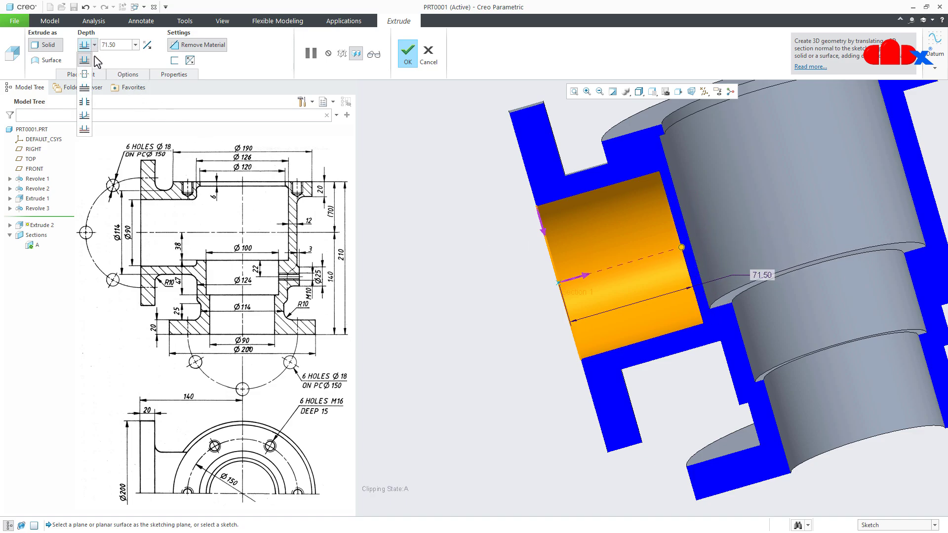
pyautogui.click(85, 128)
pyautogui.moveTo(582, 227); pyautogui.dragTo(713, 254, button='middle')
pyautogui.click(641, 274)
pyautogui.moveTo(765, 232); pyautogui.dragTo(608, 279, button='middle')
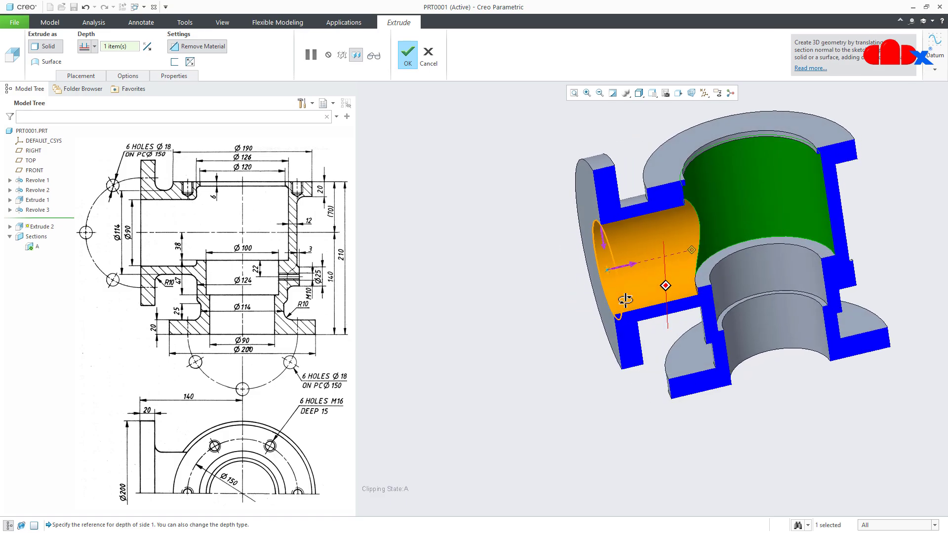
pyautogui.click(408, 62)
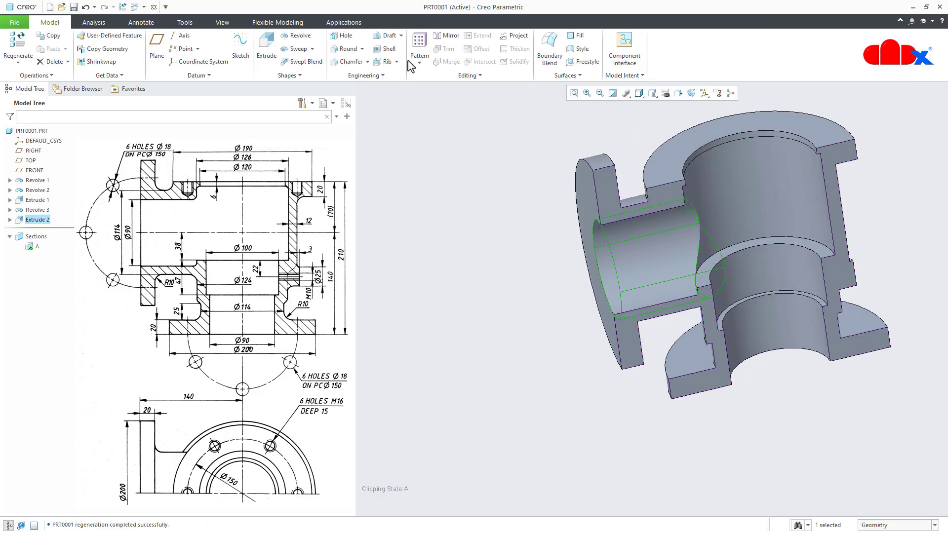
# Step: Deactivate cross-section A to show the whole valve body
pyautogui.click(624, 410)
pyautogui.click(30, 247)
pyautogui.click(40, 187)
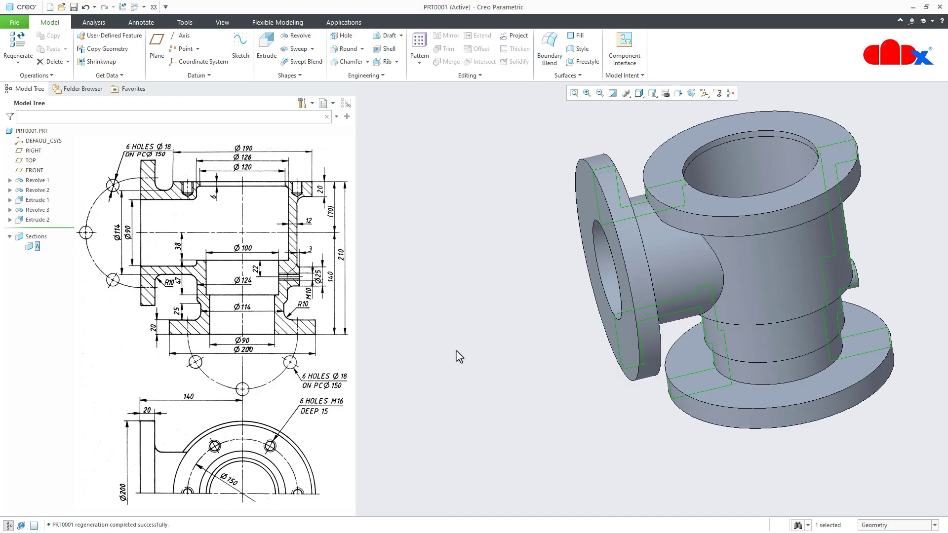
pyautogui.moveTo(550, 364)
pyautogui.mouseDown(button='middle')
pyautogui.moveTo(663, 311)
pyautogui.moveTo(692, 309)
pyautogui.moveTo(669, 318)
pyautogui.mouseUp(button='middle')
# Step: Redefine the side branch bore cut and replace its depth reference with the wall of the large vertical bore
pyautogui.click(38, 219)
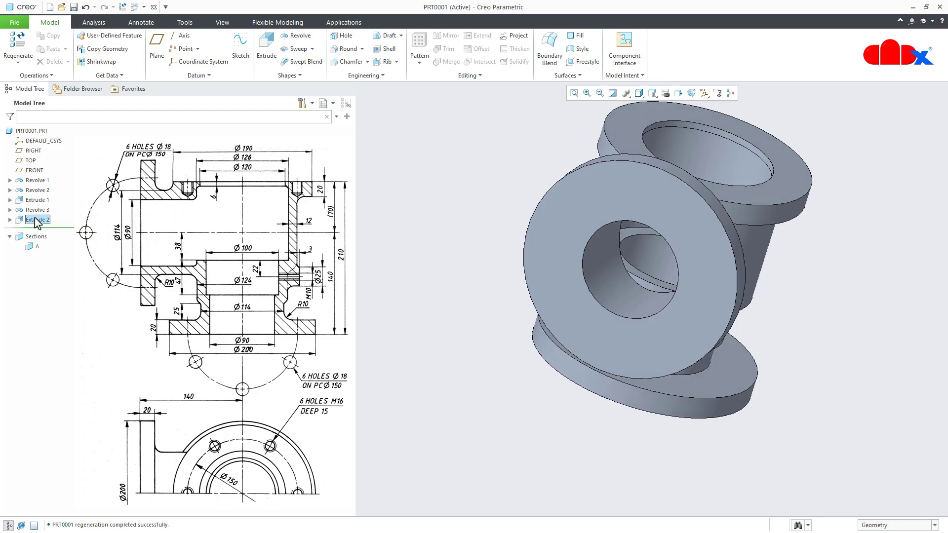
pyautogui.click(41, 186)
pyautogui.moveTo(624, 295)
pyautogui.mouseDown(button='middle')
pyautogui.moveTo(635, 326)
pyautogui.moveTo(646, 318)
pyautogui.moveTo(662, 334)
pyautogui.mouseUp(button='middle')
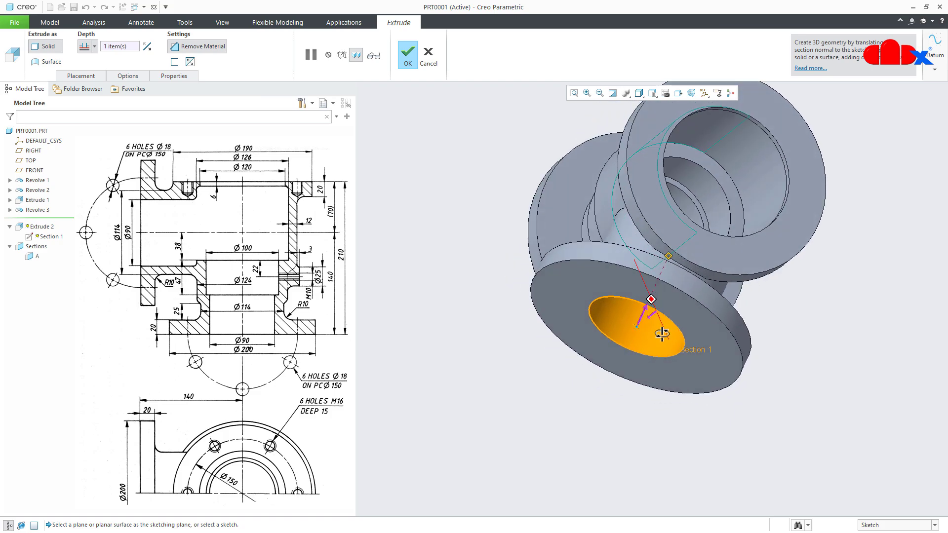
pyautogui.rightClick(120, 46)
pyautogui.click(127, 55)
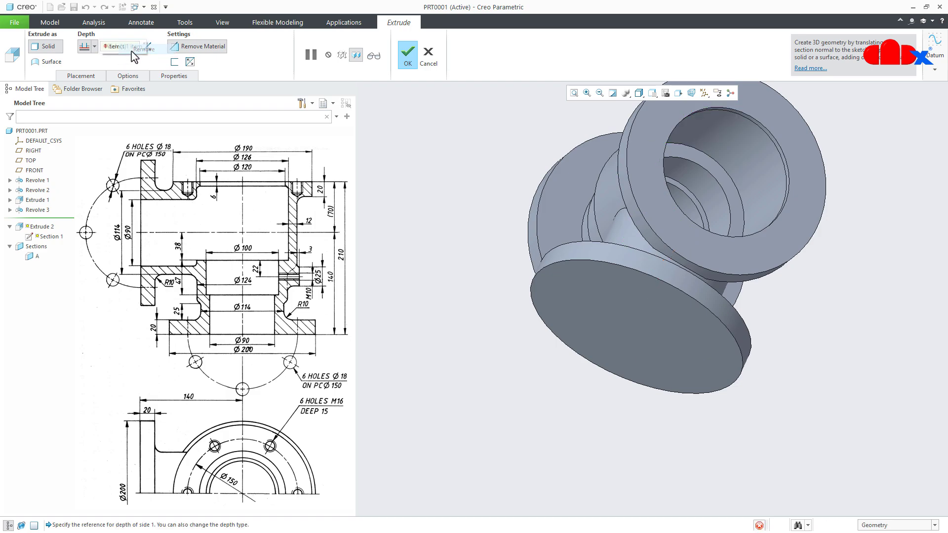
pyautogui.click(727, 149)
pyautogui.moveTo(723, 153); pyautogui.dragTo(614, 326, button='middle')
pyautogui.moveTo(695, 173); pyautogui.dragTo(673, 206, button='middle')
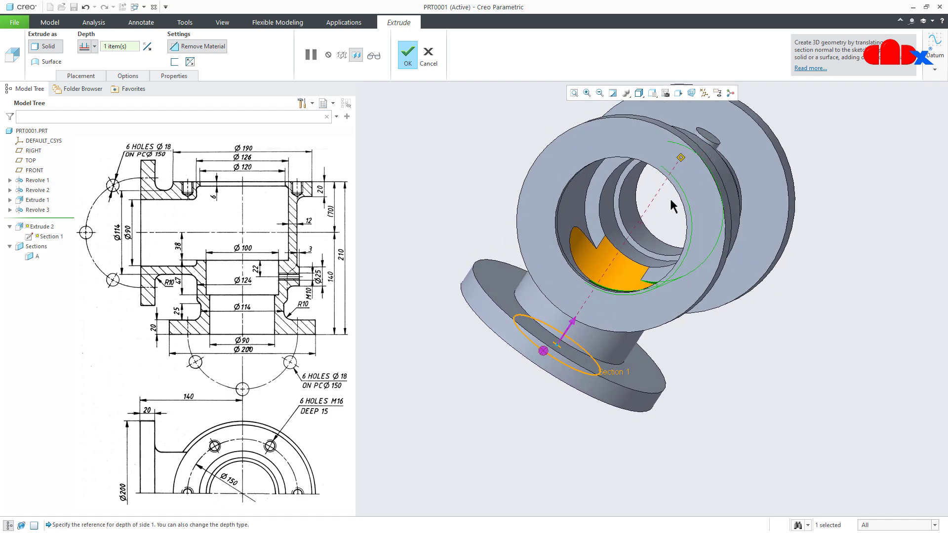
# Step: Remove the cut's depth reference, pick the large bore's cylindrical surface again and complete the redefinition
pyautogui.rightClick(114, 50)
pyautogui.click(133, 58)
pyautogui.moveTo(642, 223); pyautogui.dragTo(662, 193, button='middle')
pyautogui.click(627, 298)
pyautogui.click(627, 300)
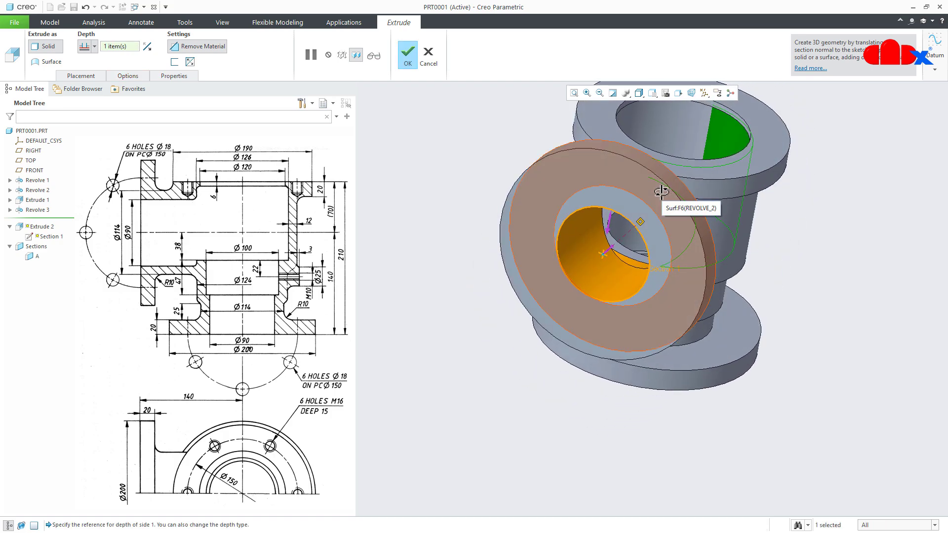
pyautogui.click(408, 54)
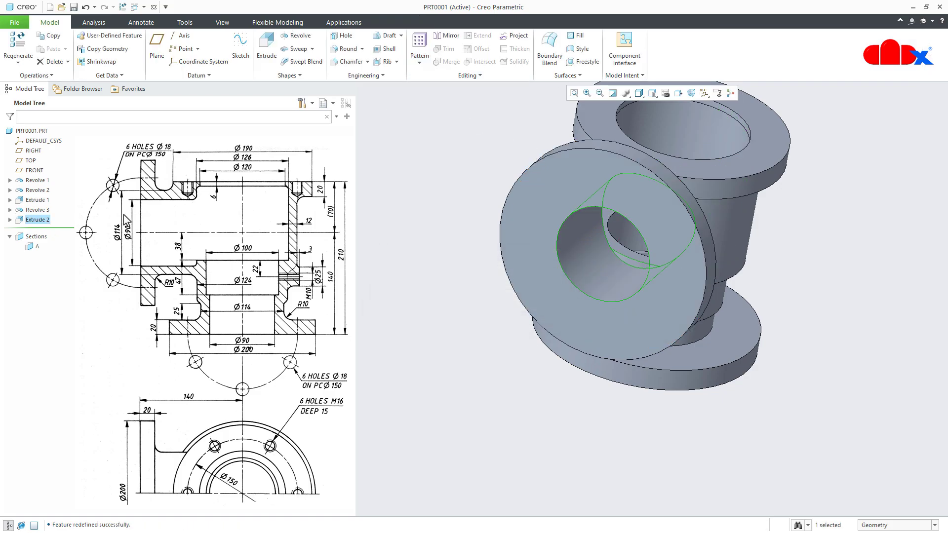
# Step: Activate cross-section A, view it face-on and examine the cavity against the drawing
pyautogui.click(34, 248)
pyautogui.click(42, 191)
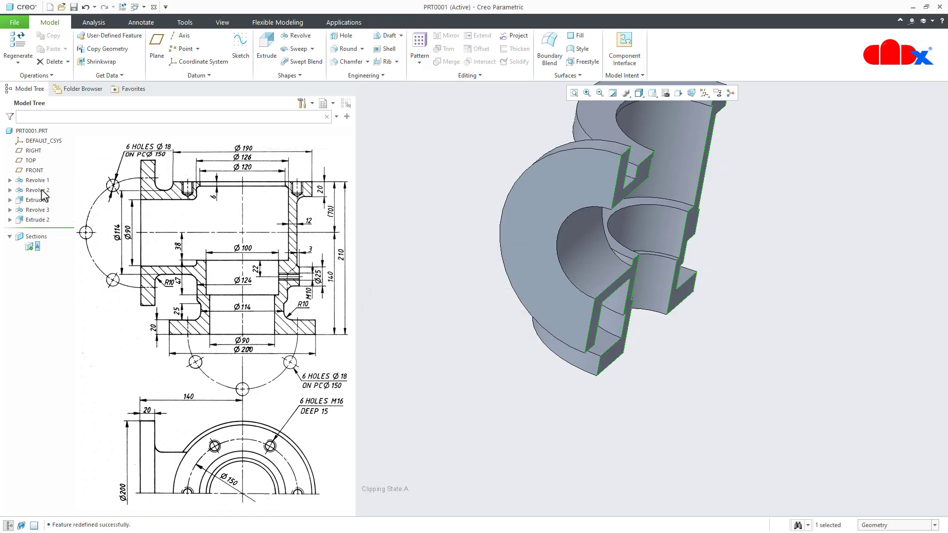
pyautogui.click(39, 214)
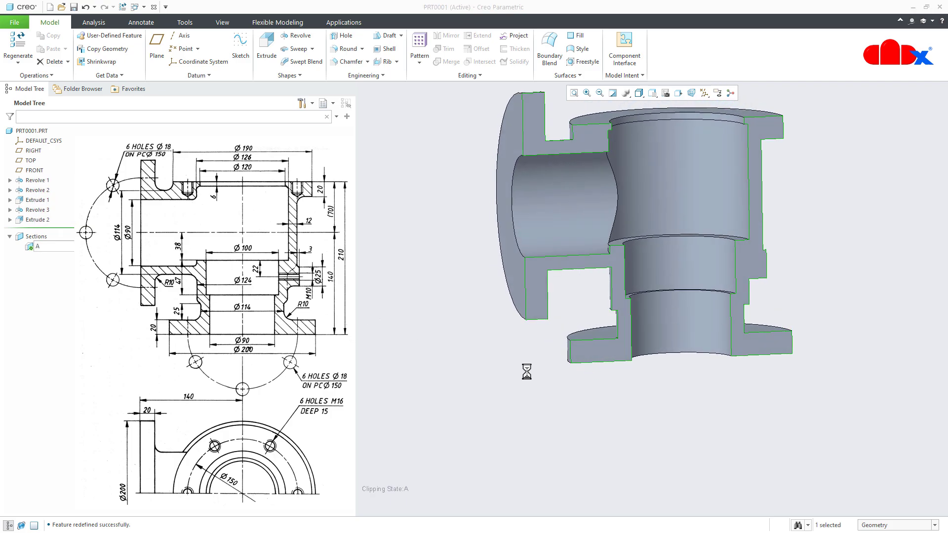
pyautogui.scroll(-4, 607, 255)
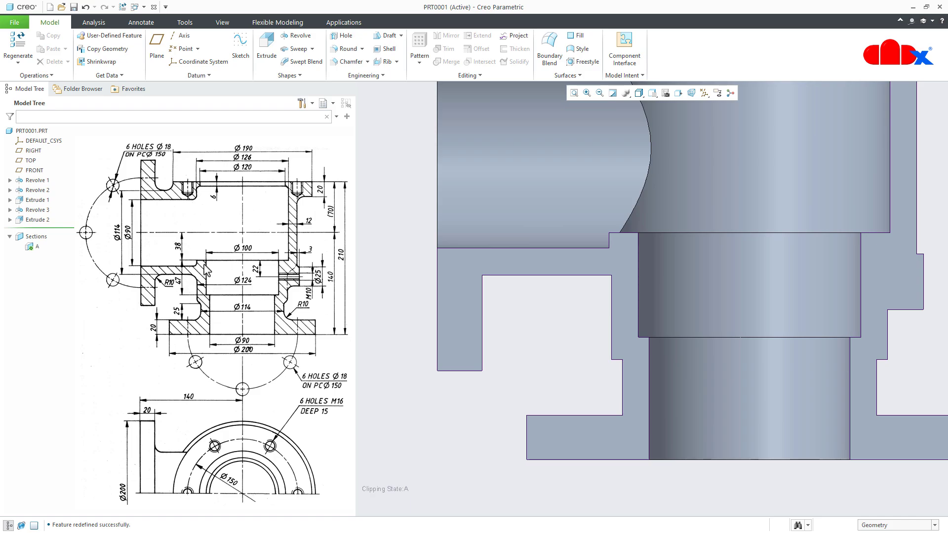
pyautogui.moveTo(583, 316); pyautogui.dragTo(595, 290, button='middle')
pyautogui.scroll(3, 594, 295)
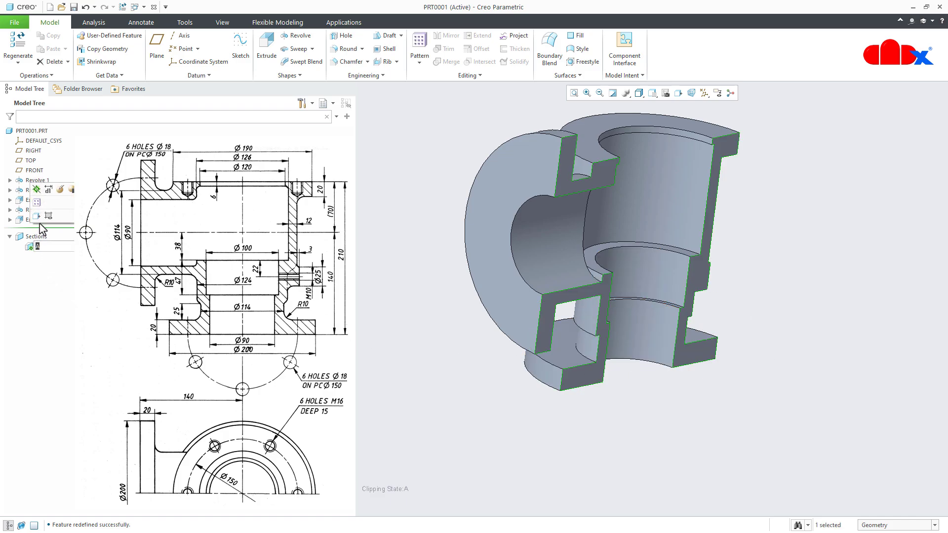
# Step: Deactivate cross-section A and return the model to the standard orientation
pyautogui.click(37, 246)
pyautogui.click(683, 453)
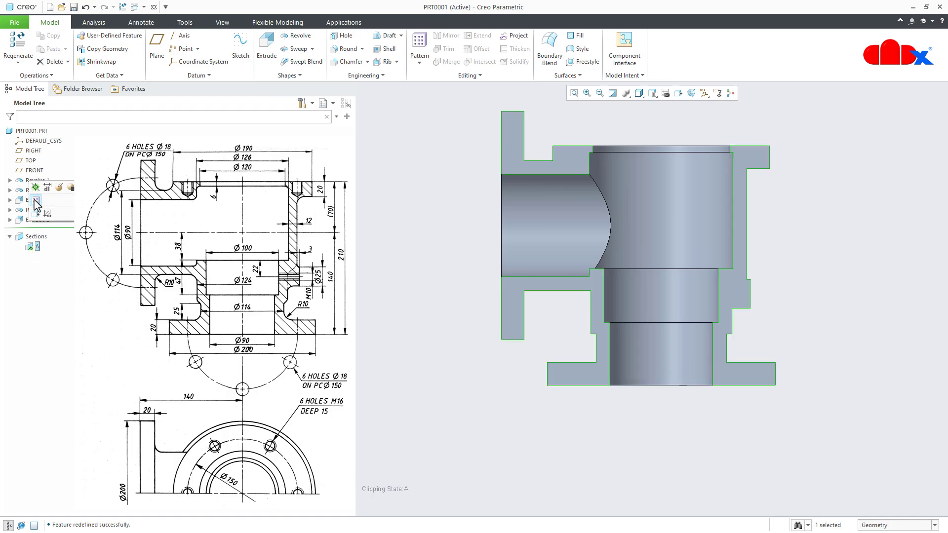
pyautogui.click(34, 190)
pyautogui.click(486, 377)
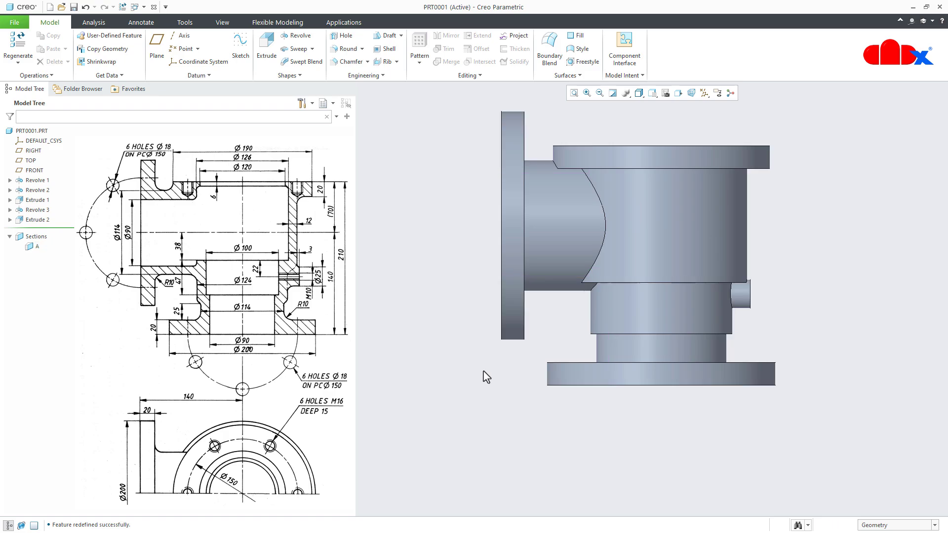
pyautogui.hotkey('ctrl', 'd')
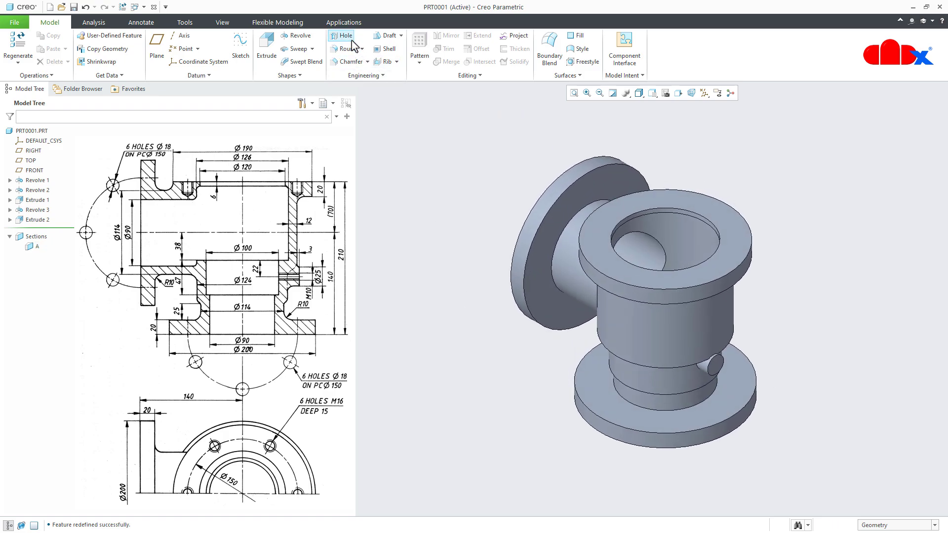
# Step: Start a hole on the upper flange's top face with Diameter placement, showing datum planes and referencing the vertical body axis and FRONT plane
pyautogui.click(353, 42)
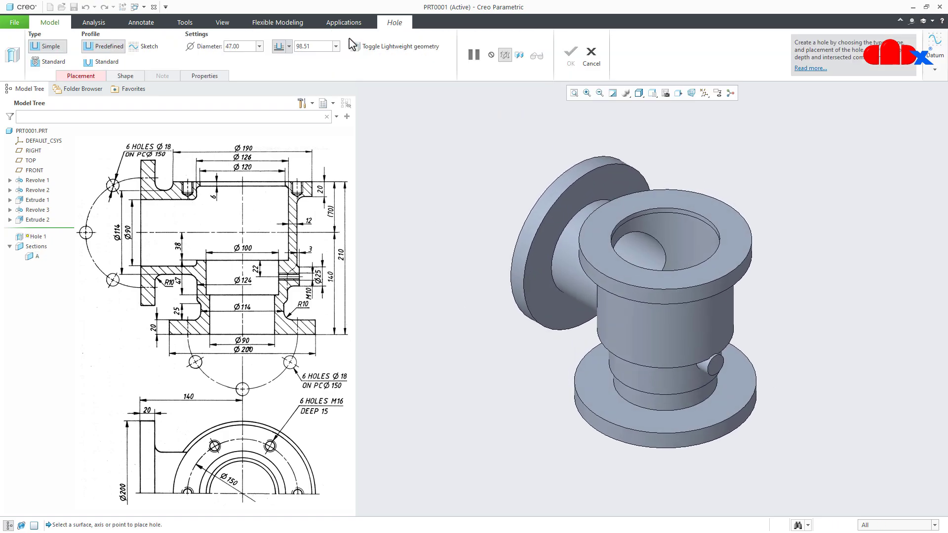
pyautogui.click(740, 250)
pyautogui.click(704, 93)
pyautogui.click(706, 105)
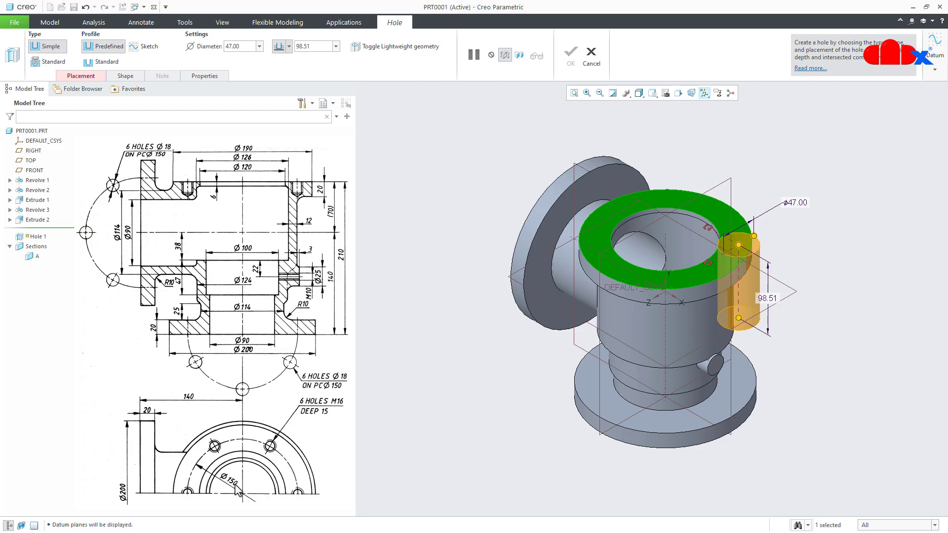
pyautogui.click(94, 77)
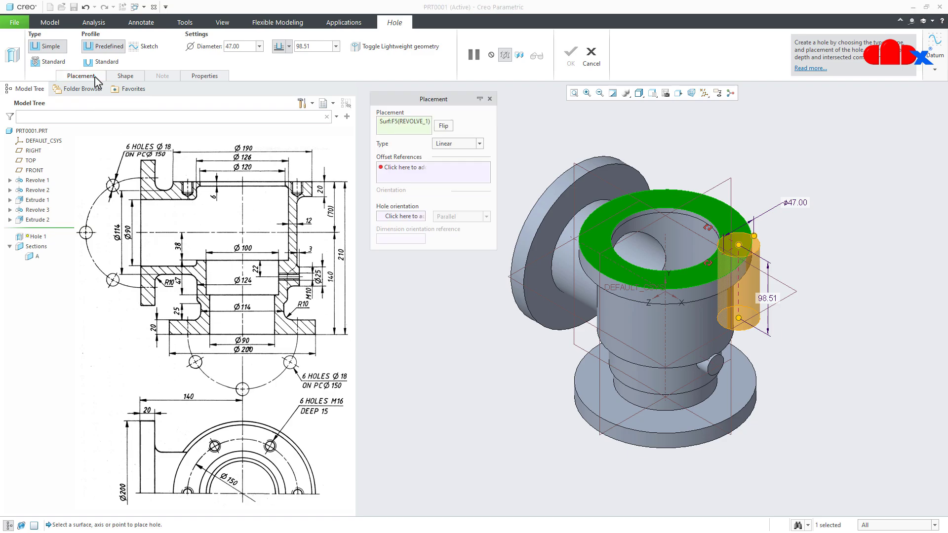
pyautogui.click(458, 144)
pyautogui.click(460, 169)
pyautogui.moveTo(707, 228); pyautogui.dragTo(734, 275)
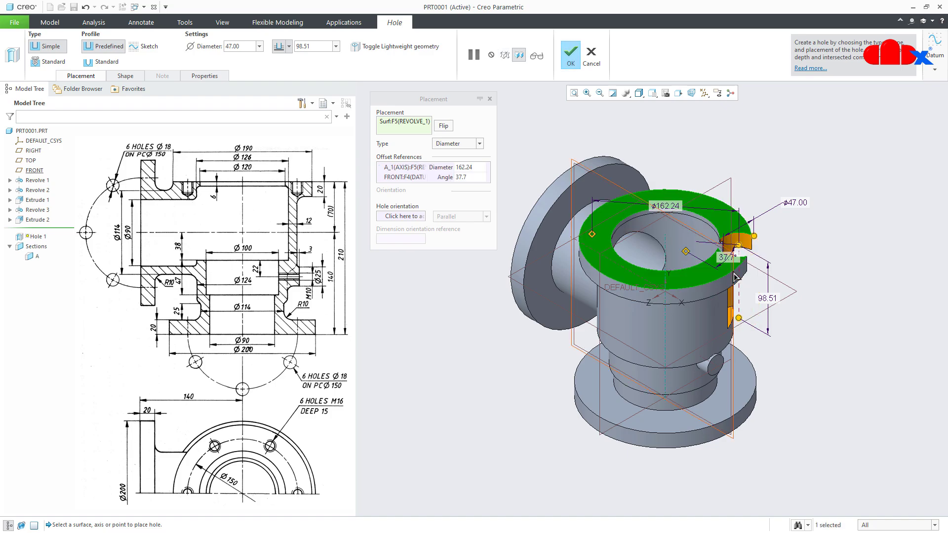
# Step: Set the upper flange hole's angle from the FRONT plane to 0 and its placement diameter to 150
pyautogui.click(478, 179)
pyautogui.write('0')
pyautogui.press('Return')
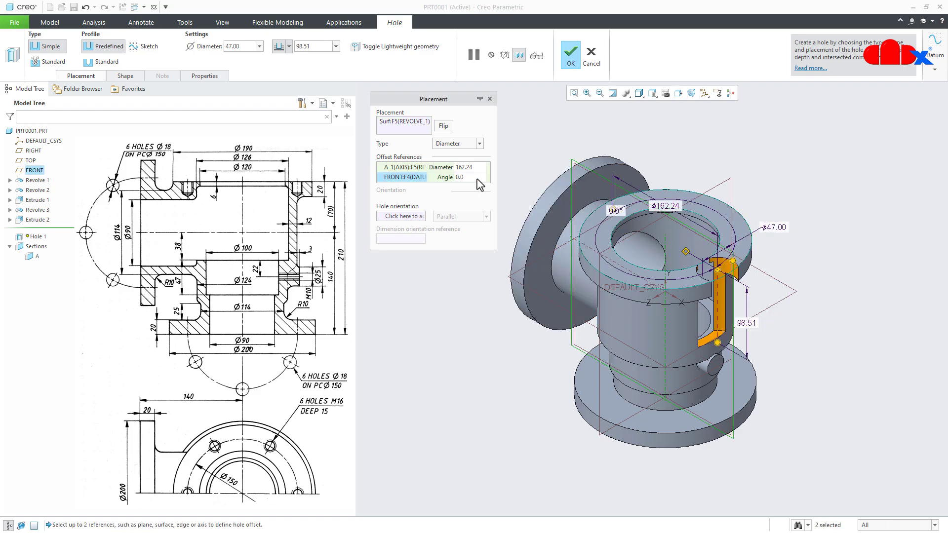
pyautogui.click(477, 168)
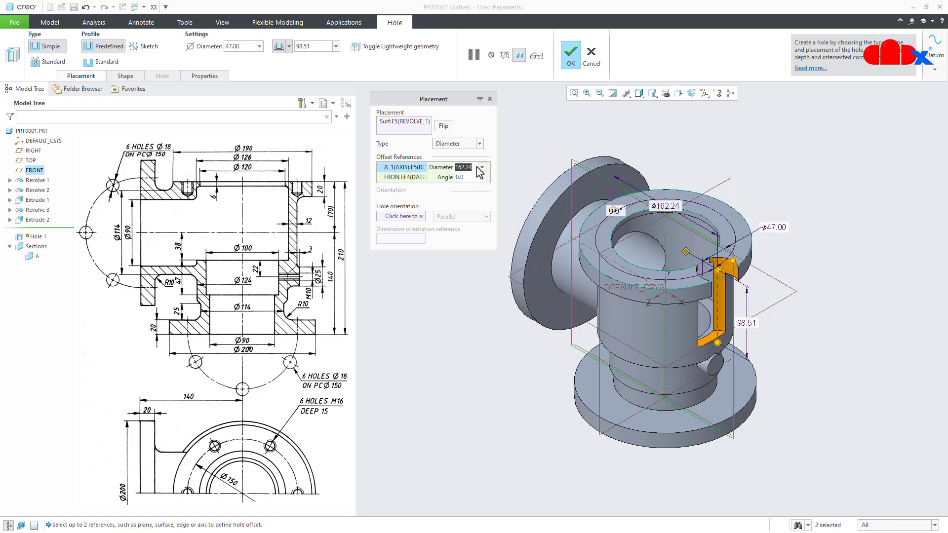
pyautogui.write('150')
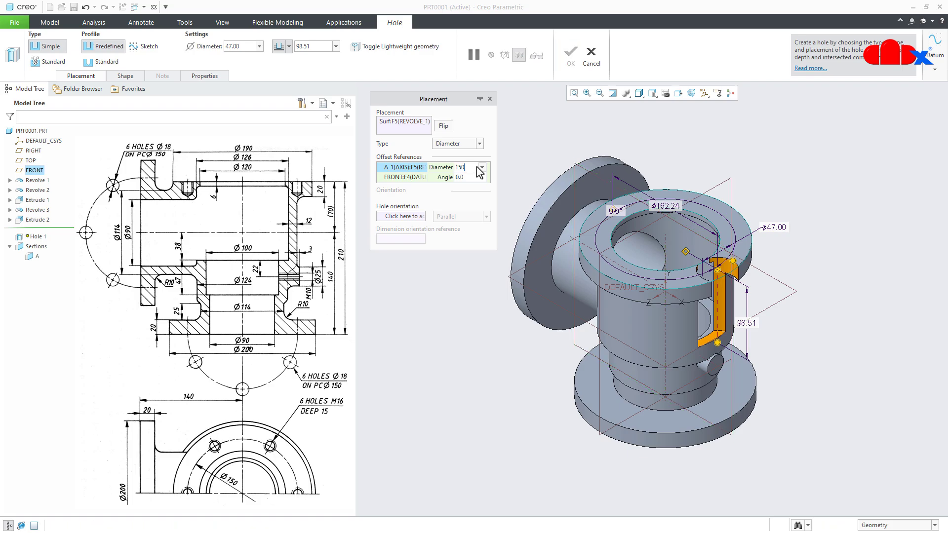
pyautogui.press('Return')
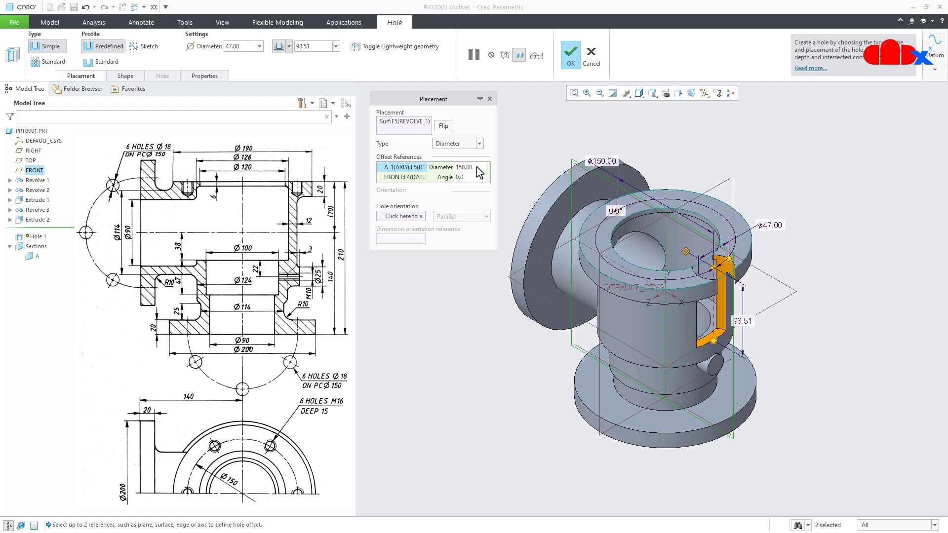
# Step: Make the upper flange hole a standard ISO tapped hole of size M16x1 with a drill depth of 15
pyautogui.click(53, 62)
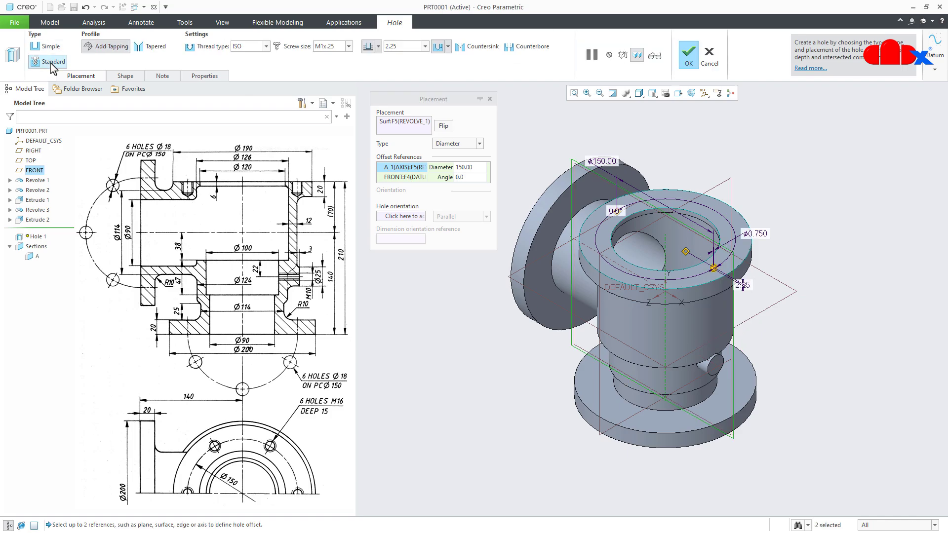
pyautogui.click(349, 47)
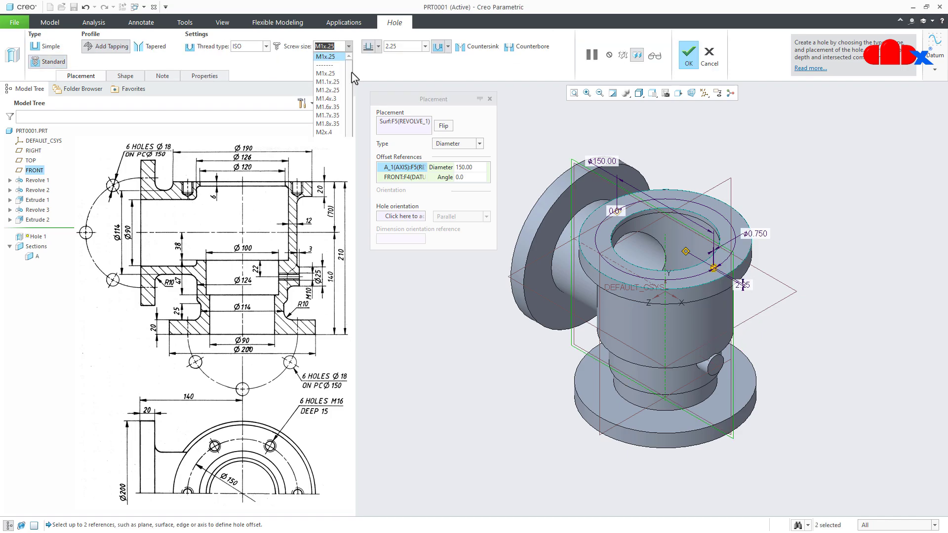
pyautogui.moveTo(348, 75); pyautogui.dragTo(354, 196)
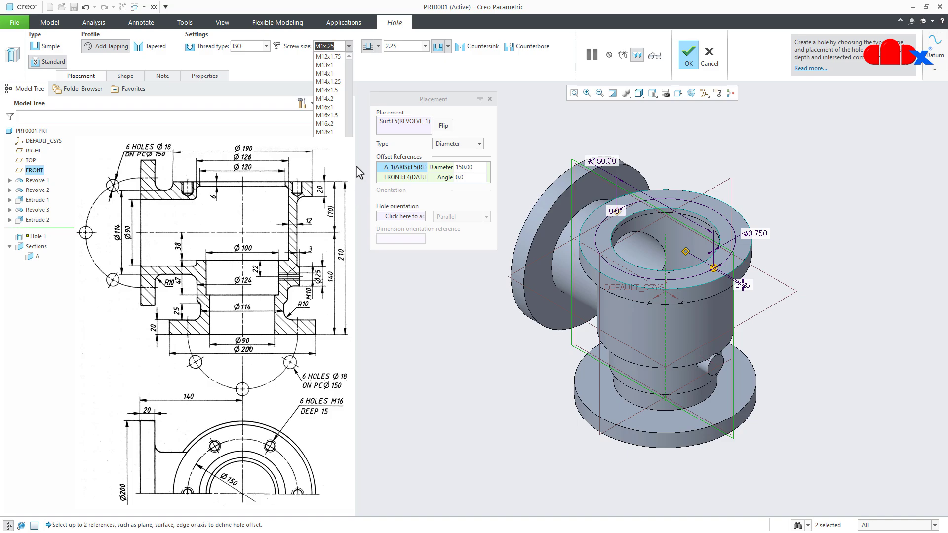
pyautogui.click(327, 107)
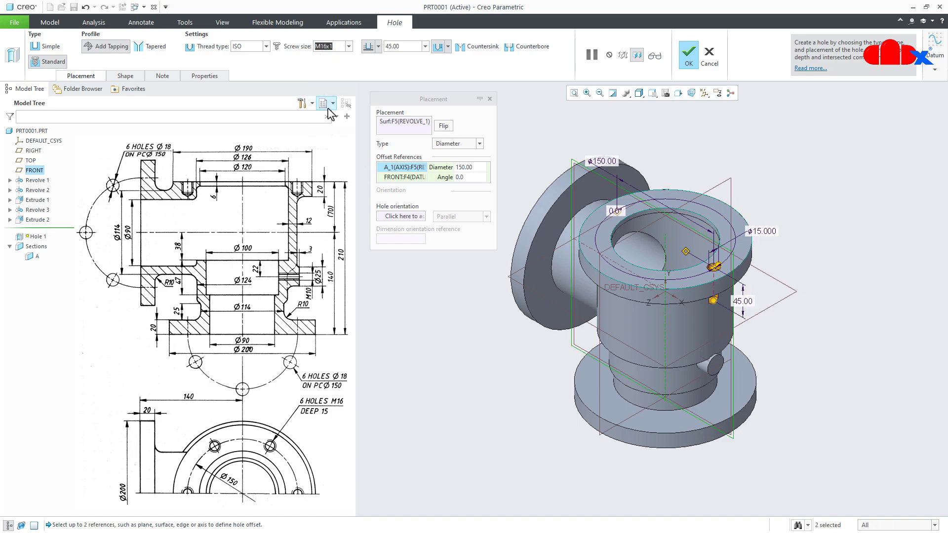
pyautogui.doubleClick(403, 46)
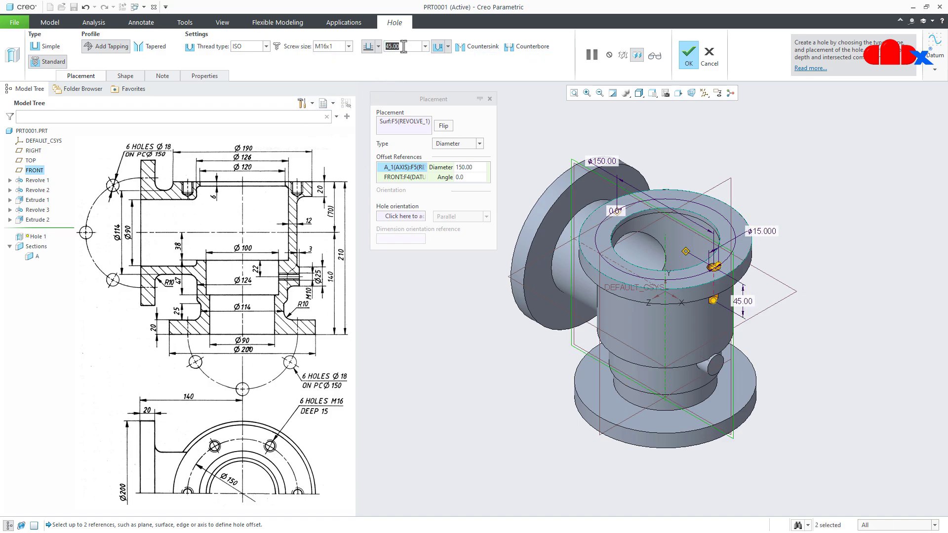
pyautogui.write('15')
pyautogui.press('Return')
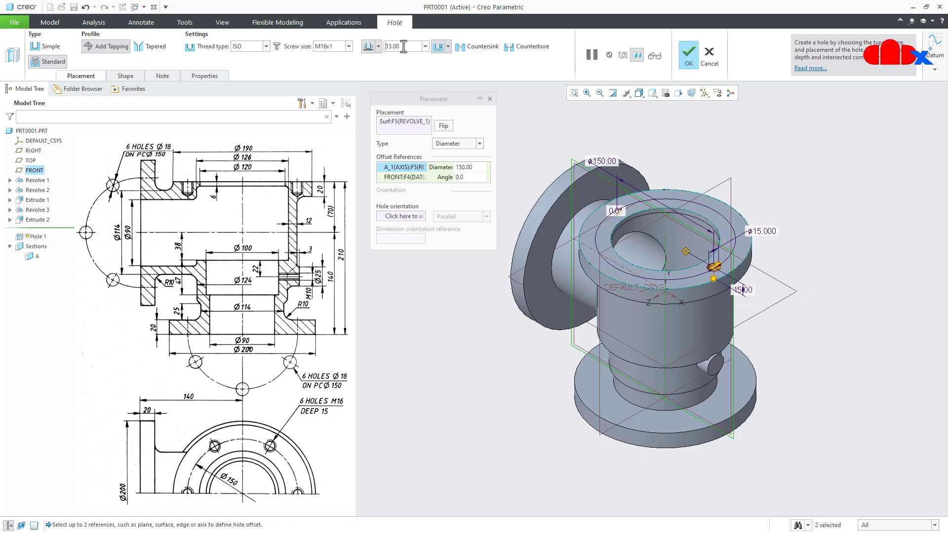
# Step: Set the tapped hole's variable thread depth to 14 and complete the hole
pyautogui.click(126, 76)
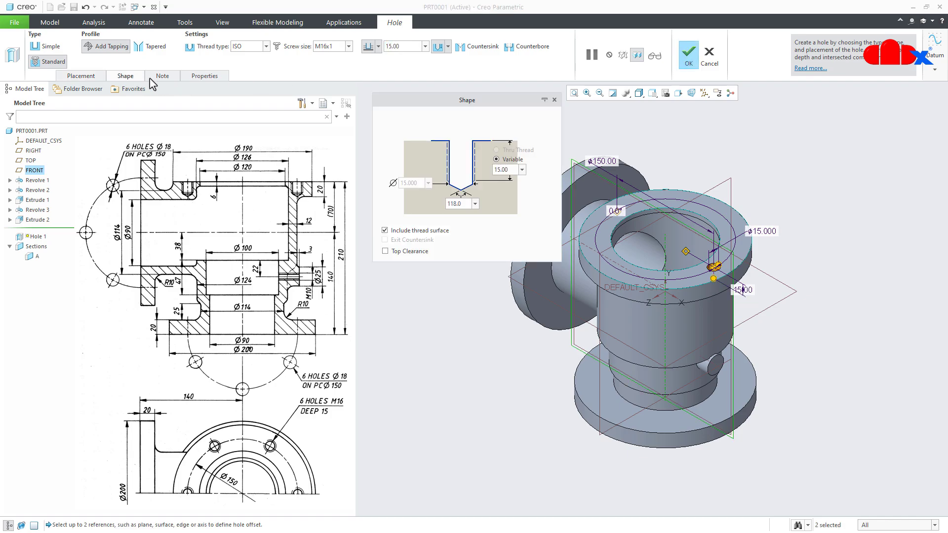
pyautogui.doubleClick(514, 172)
pyautogui.write('14')
pyautogui.press('Return')
pyautogui.click(689, 59)
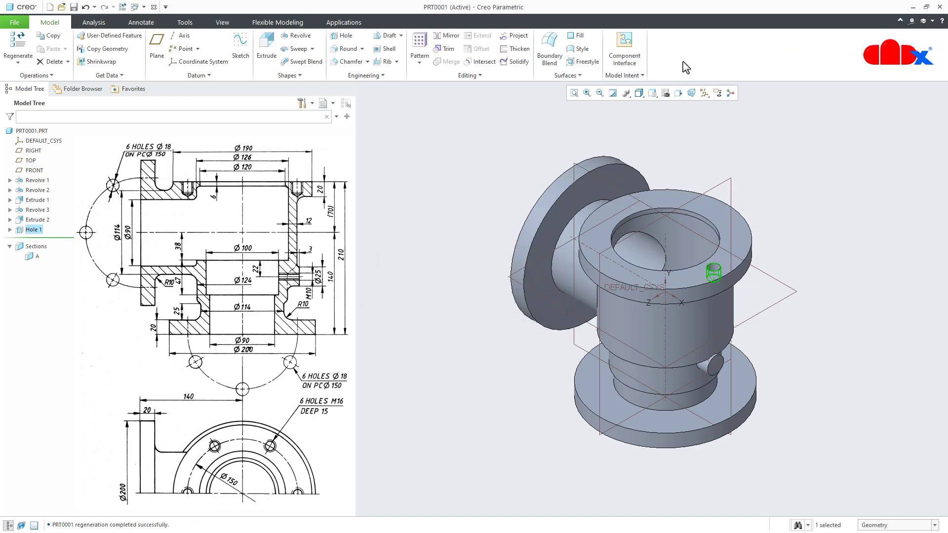
# Step: Examine the tapped hole's depth in the upper flange from the FRONT view against the drawing
pyautogui.click(652, 93)
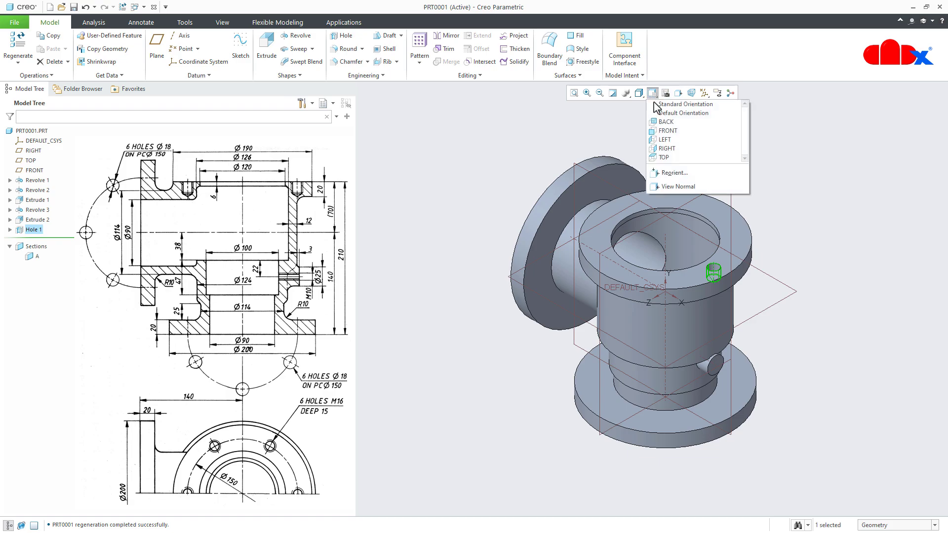
pyautogui.click(663, 132)
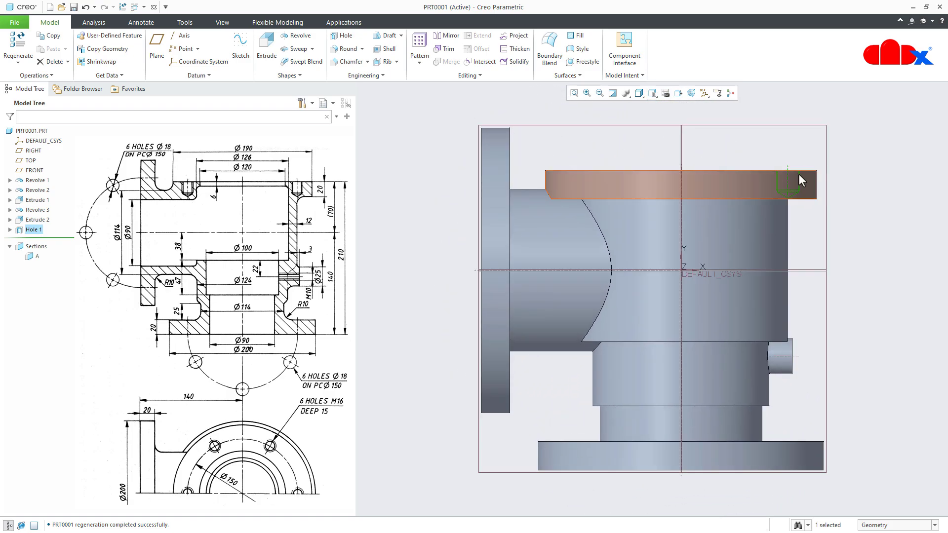
pyautogui.scroll(4, 804, 183)
pyautogui.scroll(2, 814, 185)
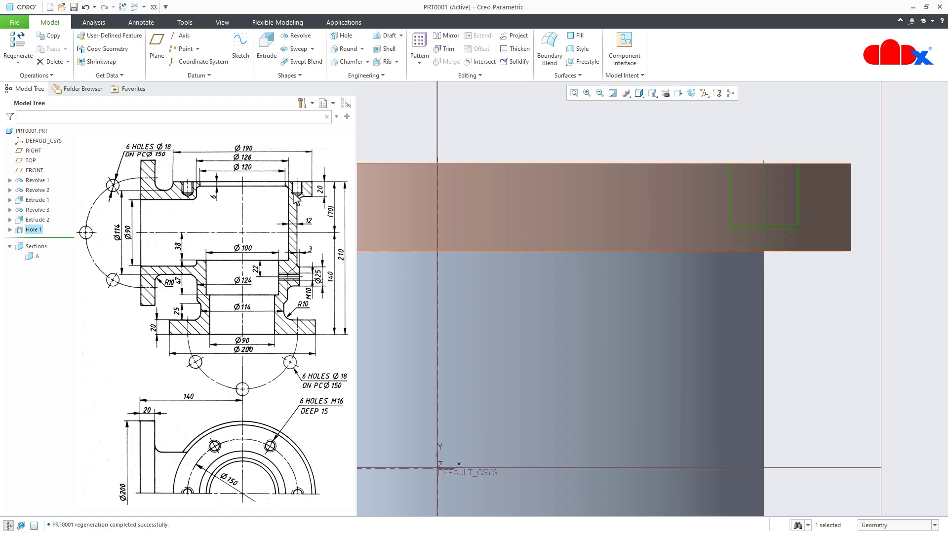
pyautogui.hotkey('ctrl', 'd')
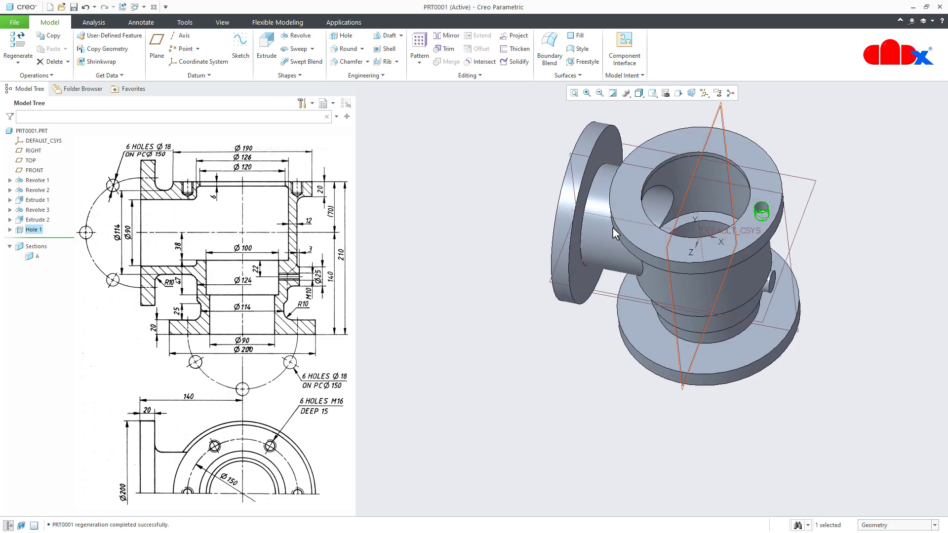
# Step: Create an axis pattern of the tapped hole around the vertical body axis with 6 members over 360 degrees
pyautogui.click(421, 42)
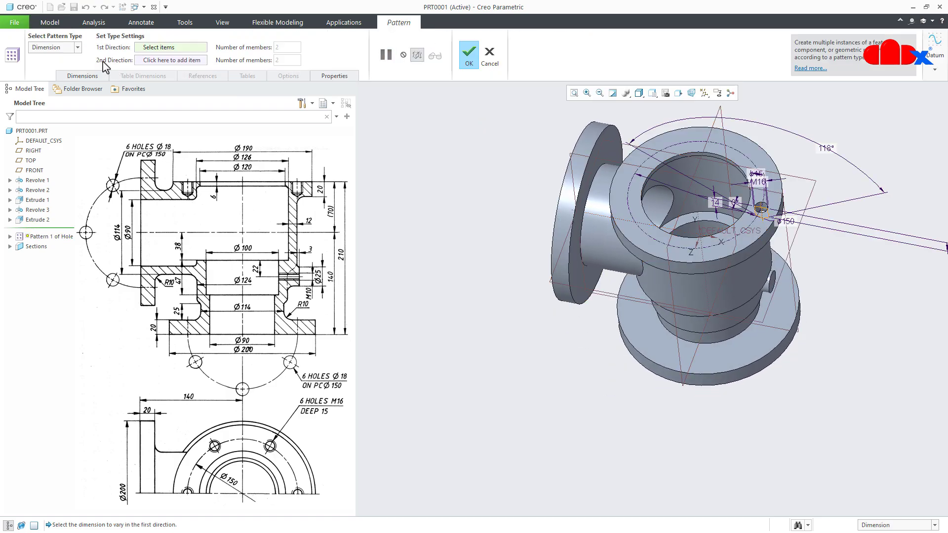
pyautogui.click(60, 50)
pyautogui.click(50, 74)
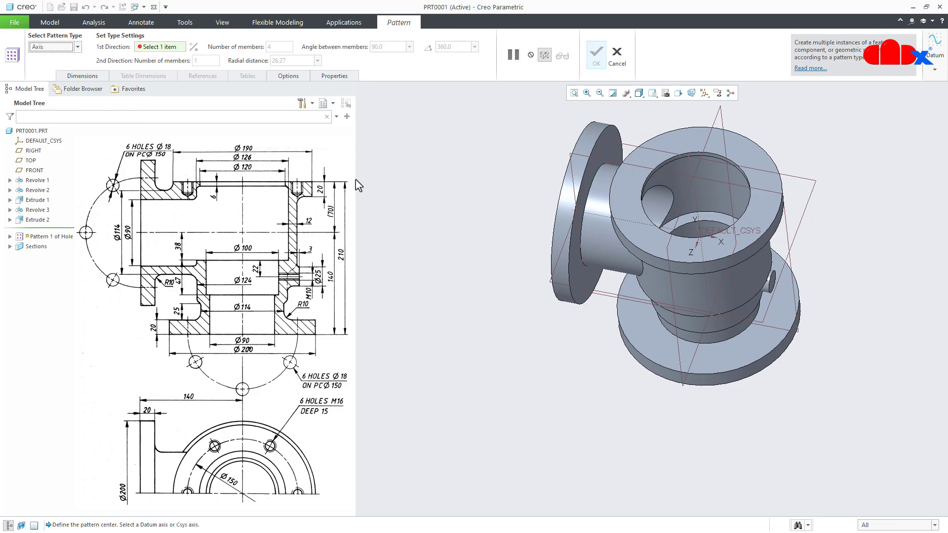
pyautogui.click(696, 212)
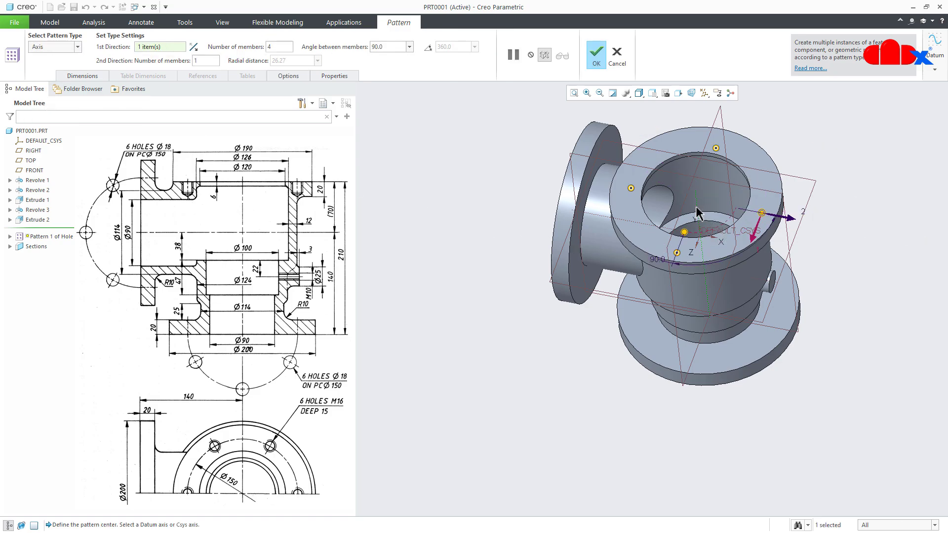
pyautogui.click(428, 48)
pyautogui.doubleClick(287, 46)
pyautogui.write('6')
pyautogui.press('Return')
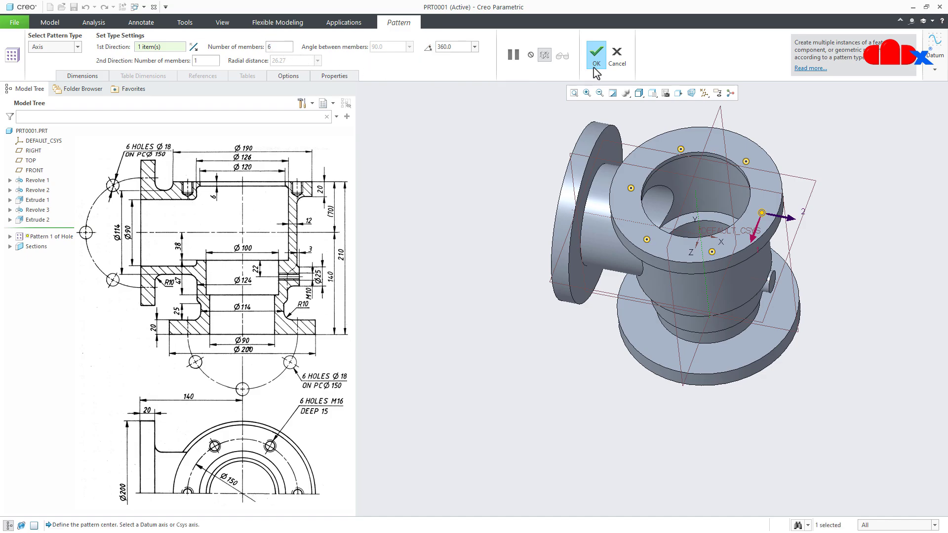
pyautogui.click(595, 68)
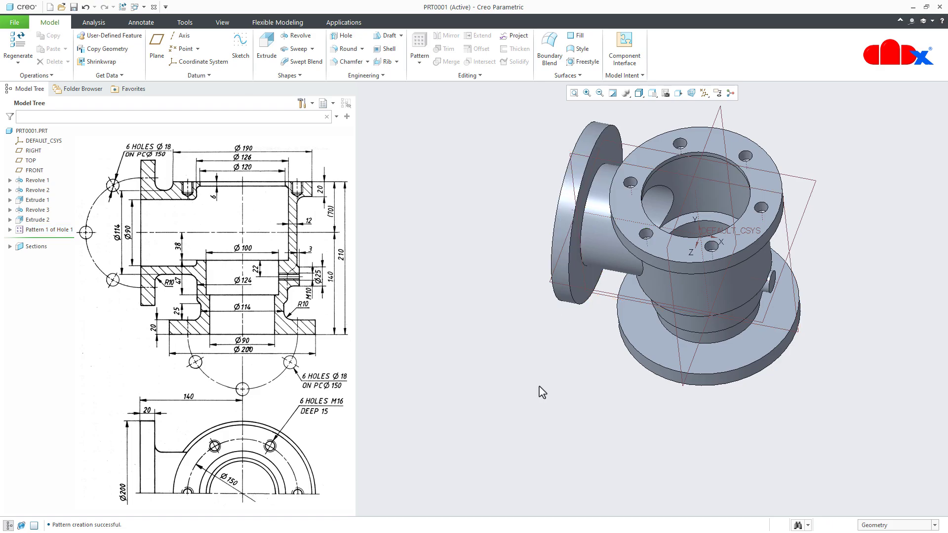
# Step: Start a simple hole on the lower flange's upper face with Diameter placement, referencing the vertical body axis and the RIGHT plane
pyautogui.hotkey('ctrl', 'd')
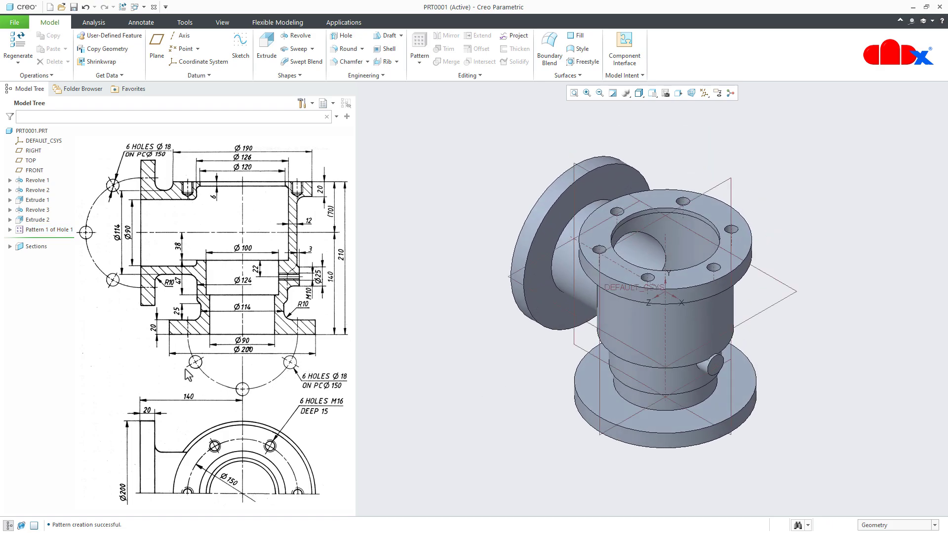
pyautogui.click(346, 37)
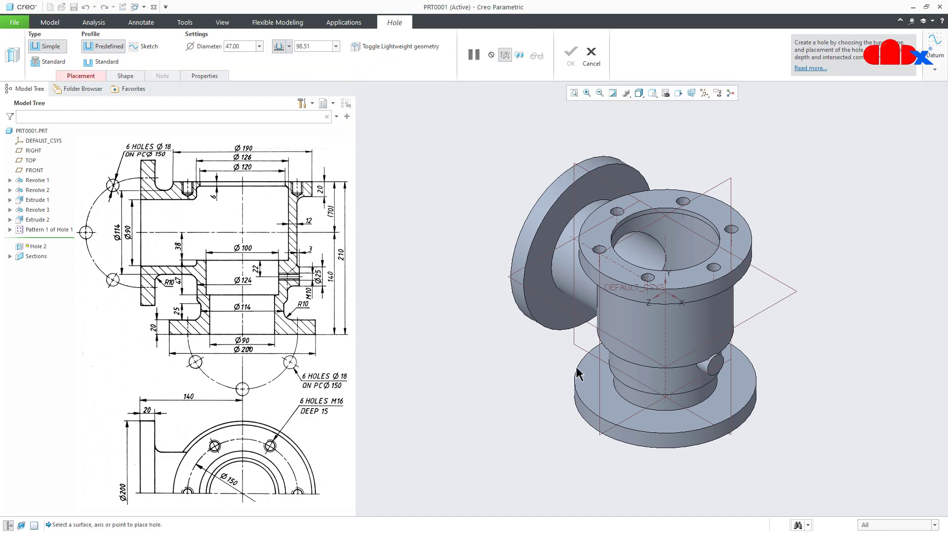
pyautogui.click(657, 420)
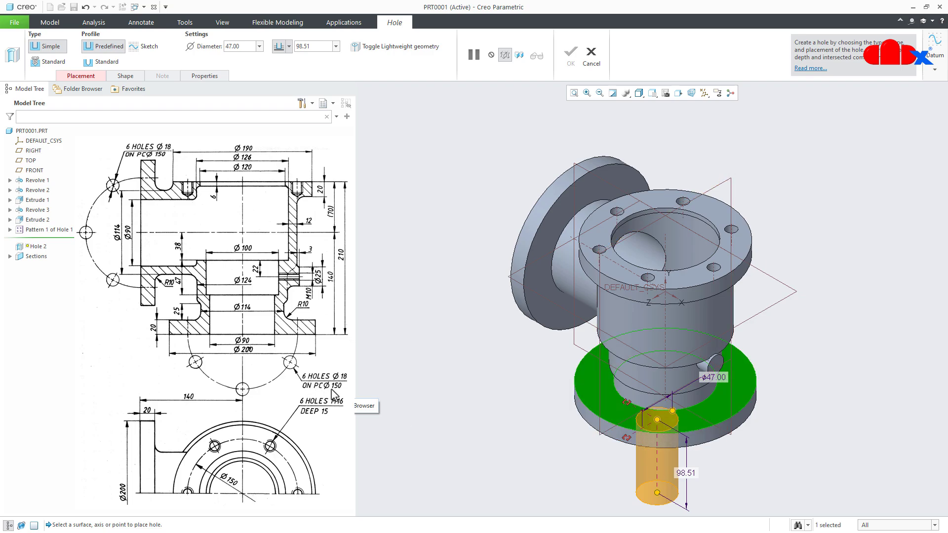
pyautogui.click(82, 76)
pyautogui.click(432, 144)
pyautogui.click(448, 169)
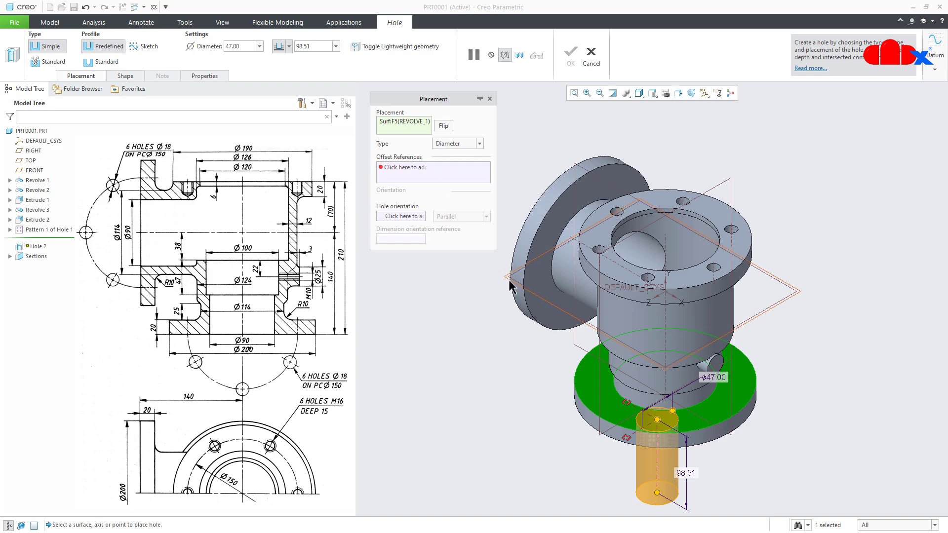
pyautogui.moveTo(667, 346); pyautogui.dragTo(673, 342)
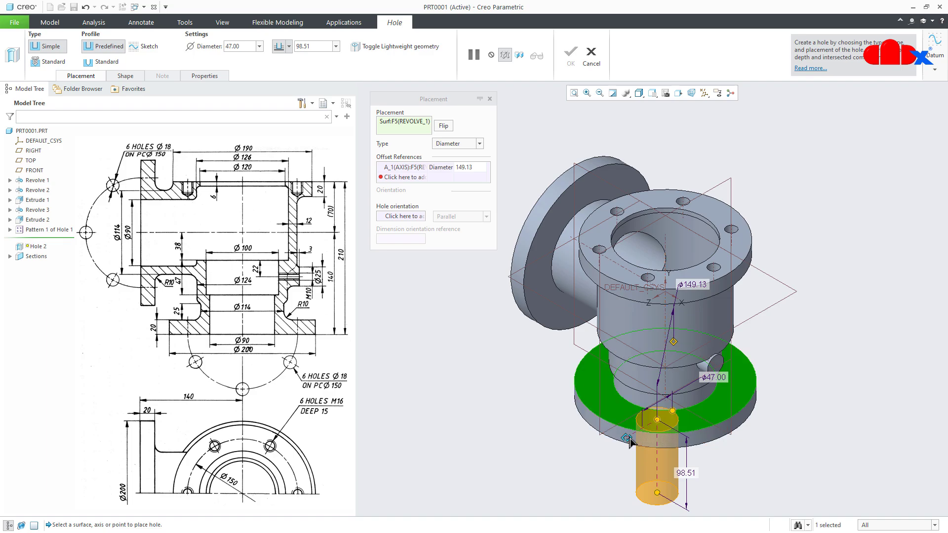
pyautogui.moveTo(630, 441); pyautogui.dragTo(603, 410)
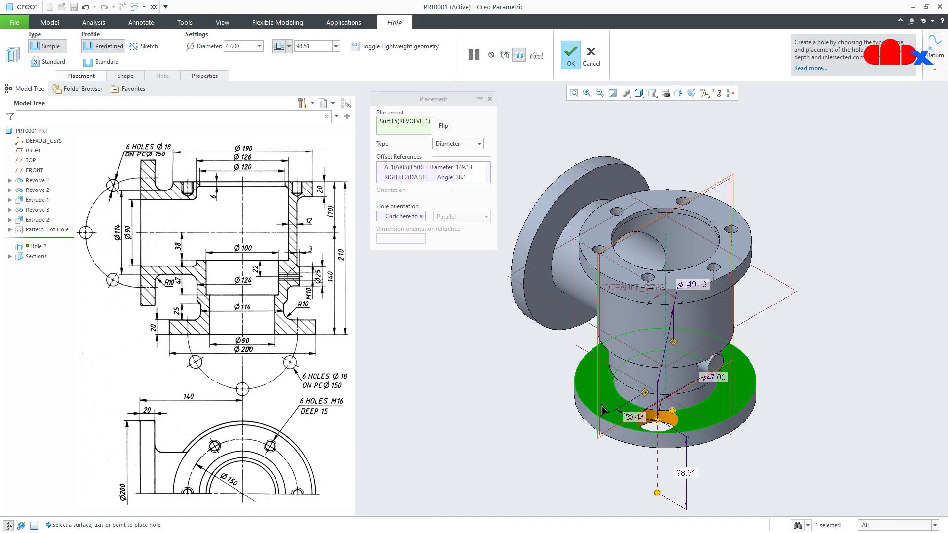
# Step: Set the lower flange hole's angle from the RIGHT plane to 0 and its placement diameter to 150
pyautogui.doubleClick(634, 419)
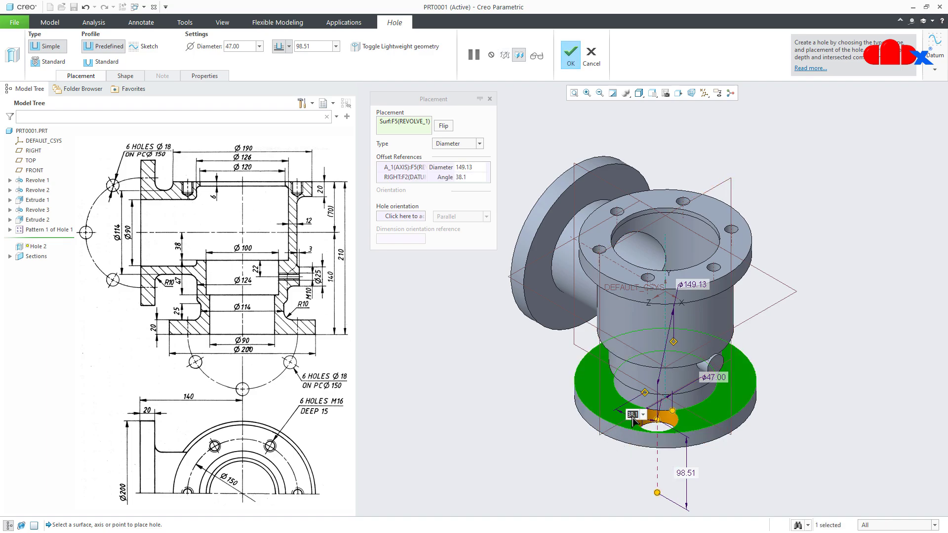
pyautogui.write('0')
pyautogui.press('Return')
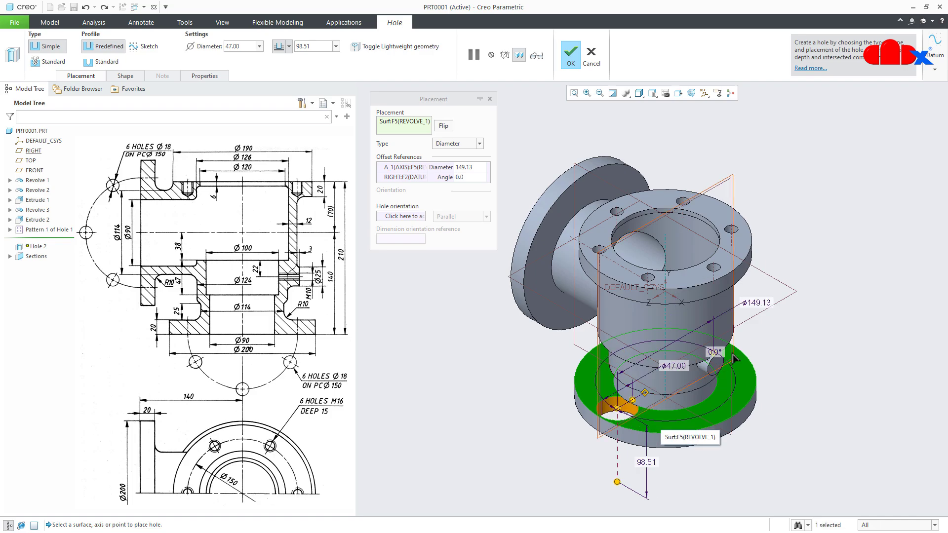
pyautogui.doubleClick(760, 303)
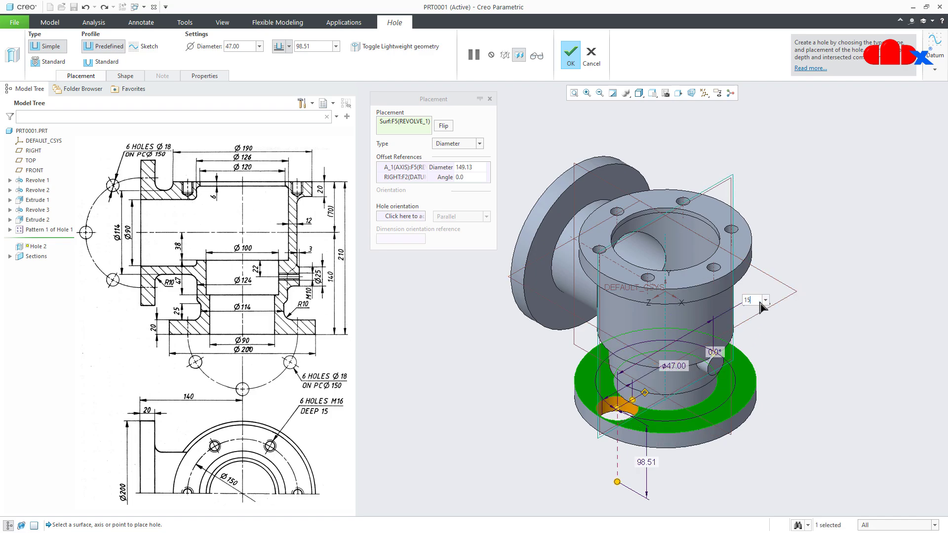
pyautogui.press('Return')
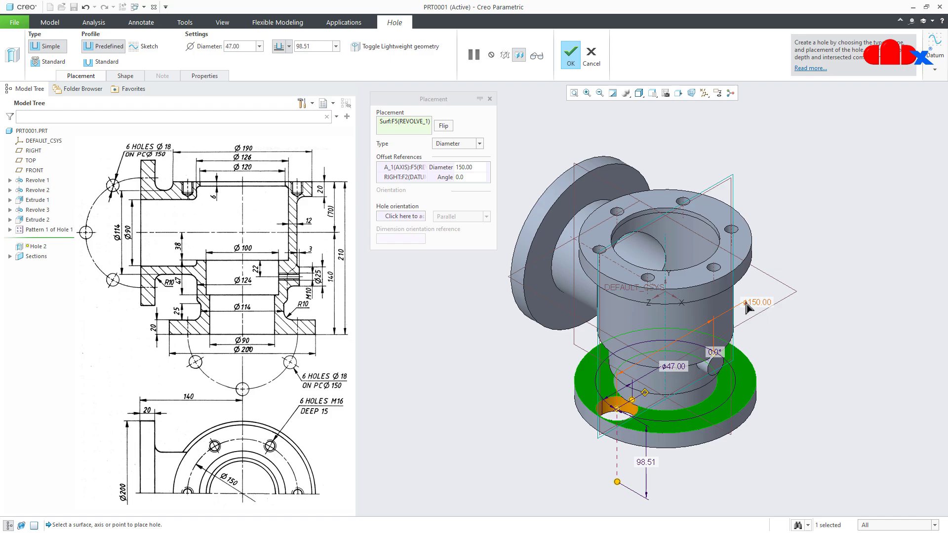
# Step: Set the lower flange hole's diameter to 18 and drill it up to the next surface
pyautogui.write('18')
pyautogui.press('Return')
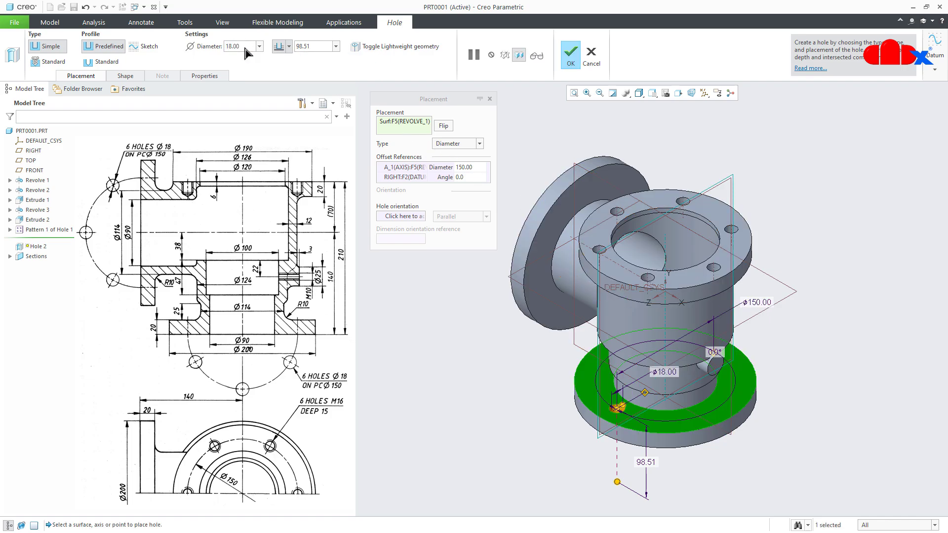
pyautogui.click(289, 47)
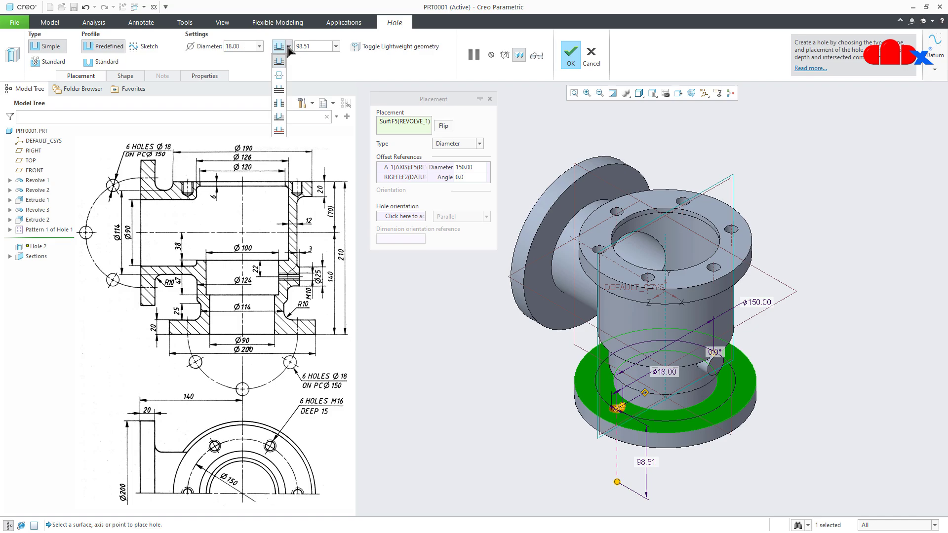
pyautogui.click(280, 95)
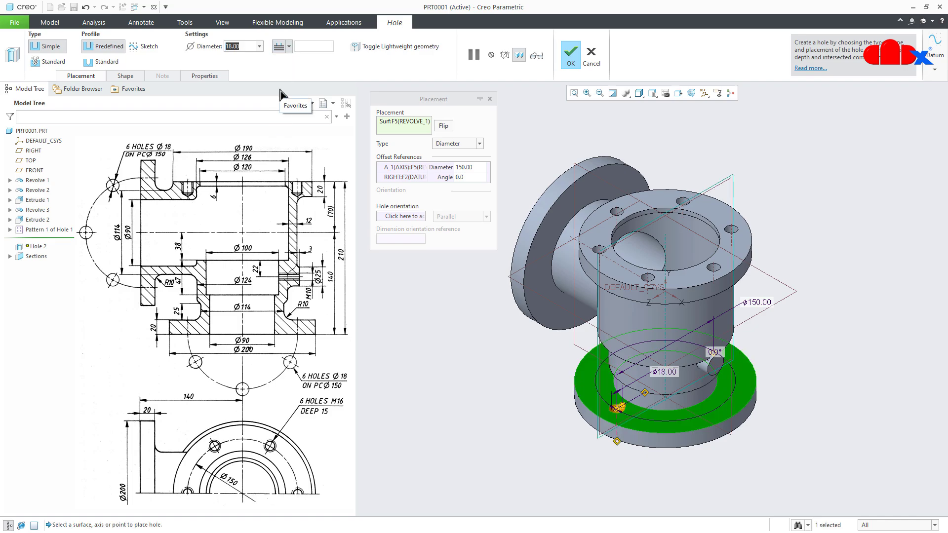
pyautogui.click(571, 57)
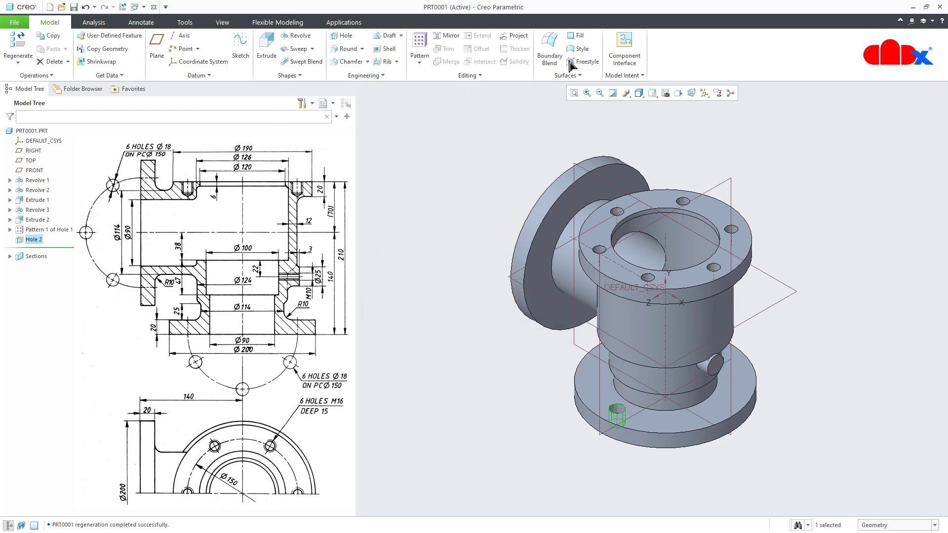
# Step: Create an axis pattern of the lower flange hole around the vertical body axis with 6 members over 360 degrees
pyautogui.click(419, 44)
pyautogui.click(63, 47)
pyautogui.click(48, 73)
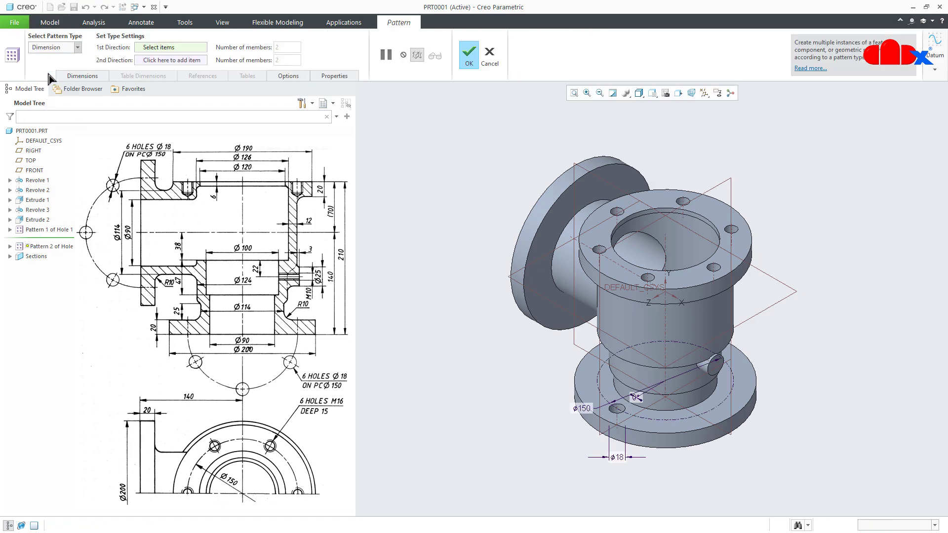
pyautogui.click(664, 342)
pyautogui.click(429, 48)
pyautogui.doubleClick(288, 49)
pyautogui.write('6')
pyautogui.press('Return')
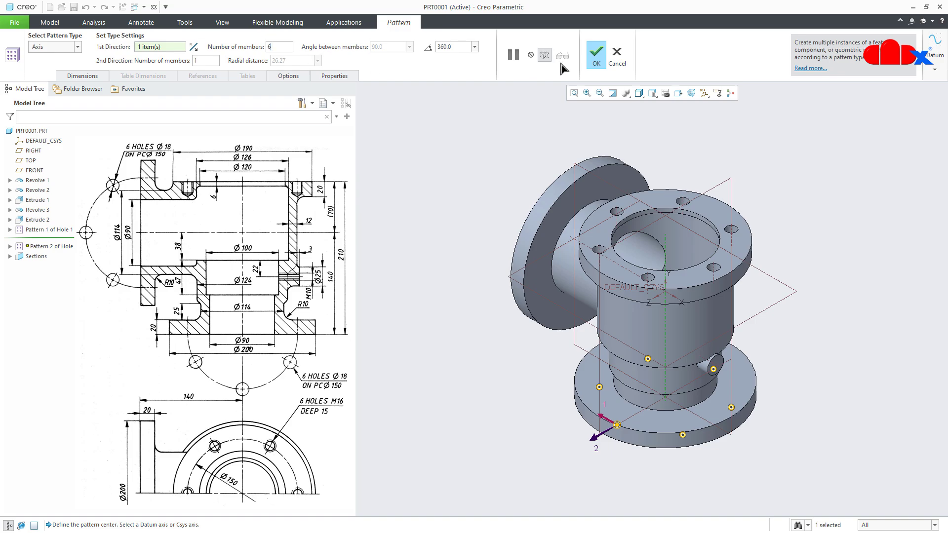
pyautogui.click(596, 56)
pyautogui.click(474, 403)
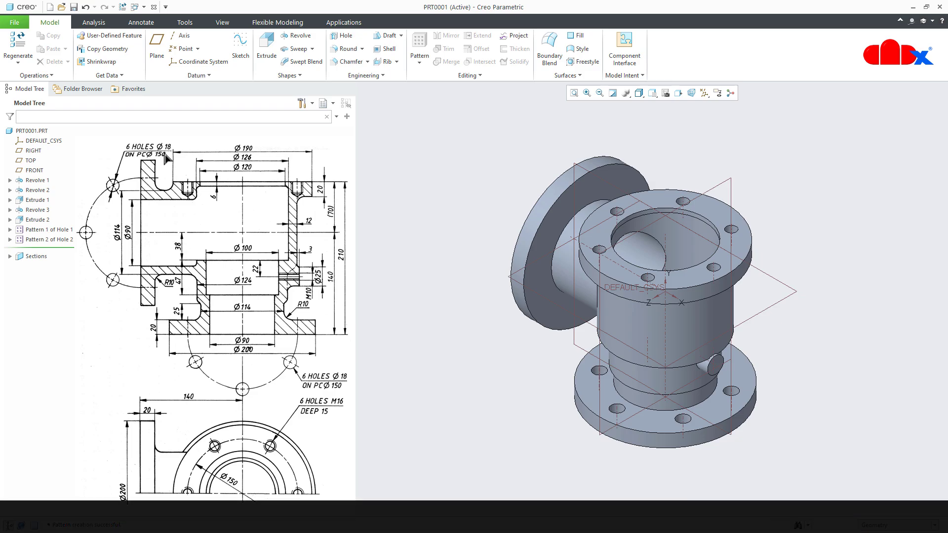
# Step: Copy the lower flange's hole pattern and paste it with the side branch's axis as the pattern axis
pyautogui.click(28, 242)
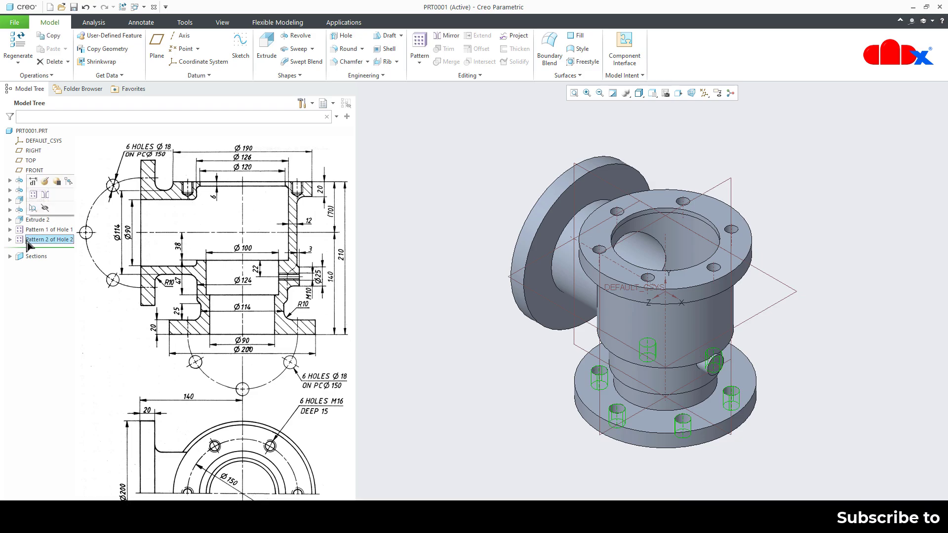
pyautogui.hotkey('ctrl', 'c')
pyautogui.click(462, 374)
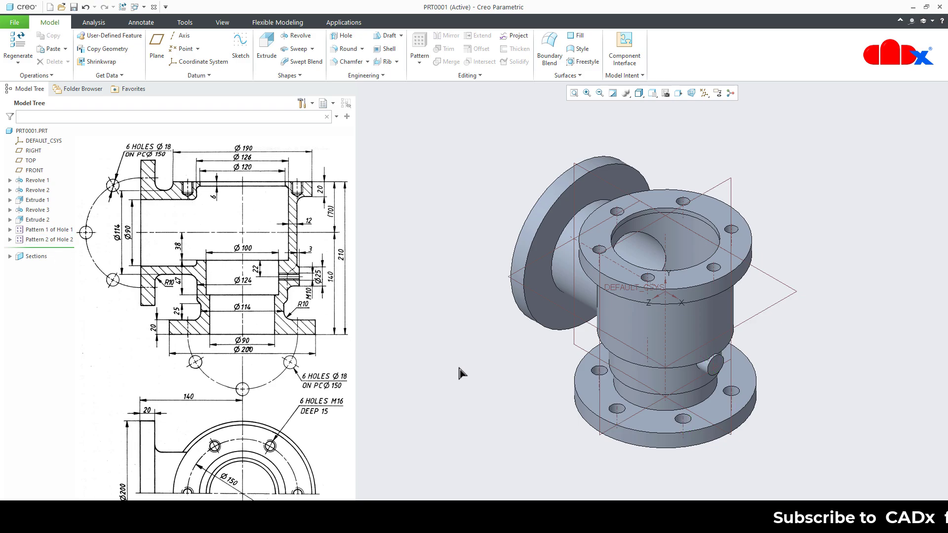
pyautogui.hotkey('ctrl', 'v')
pyautogui.moveTo(462, 374); pyautogui.dragTo(720, 365, button='middle')
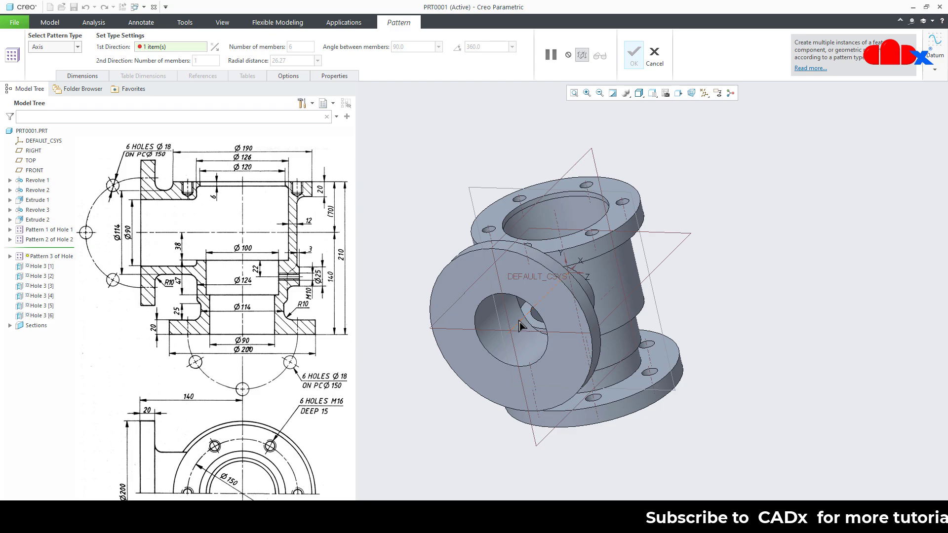
pyautogui.click(635, 58)
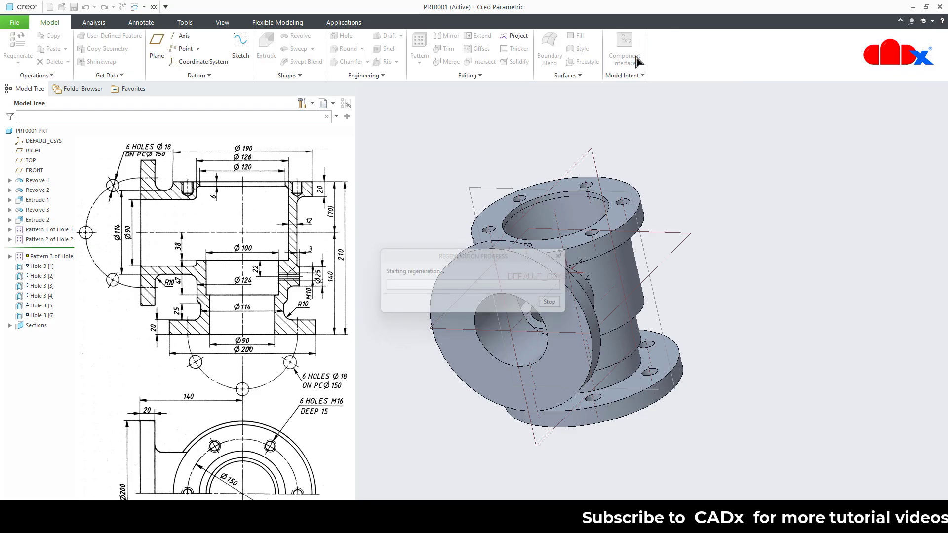
pyautogui.hotkey('ctrl', 'v')
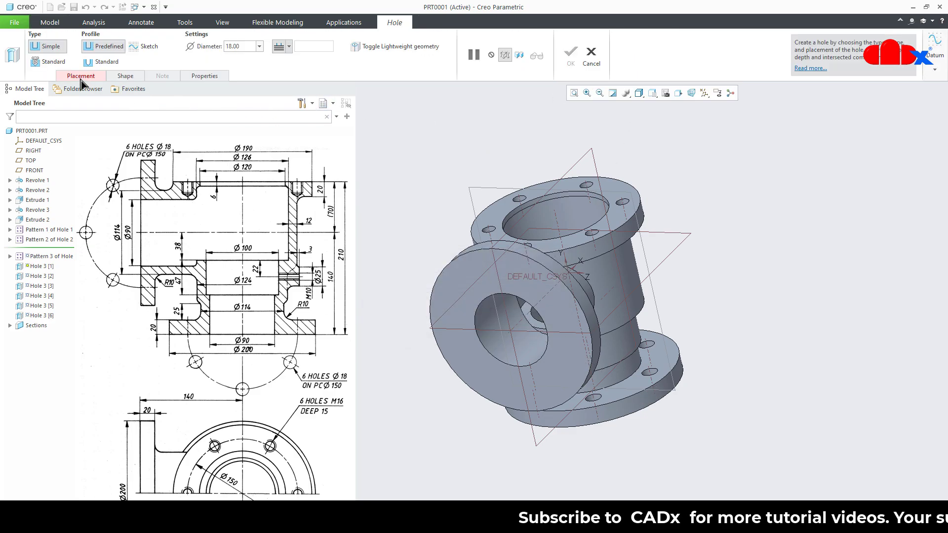
# Step: Place the pasted hole on the side flange's outer face with Diameter placement, referencing the branch axis and the TOP plane
pyautogui.click(81, 77)
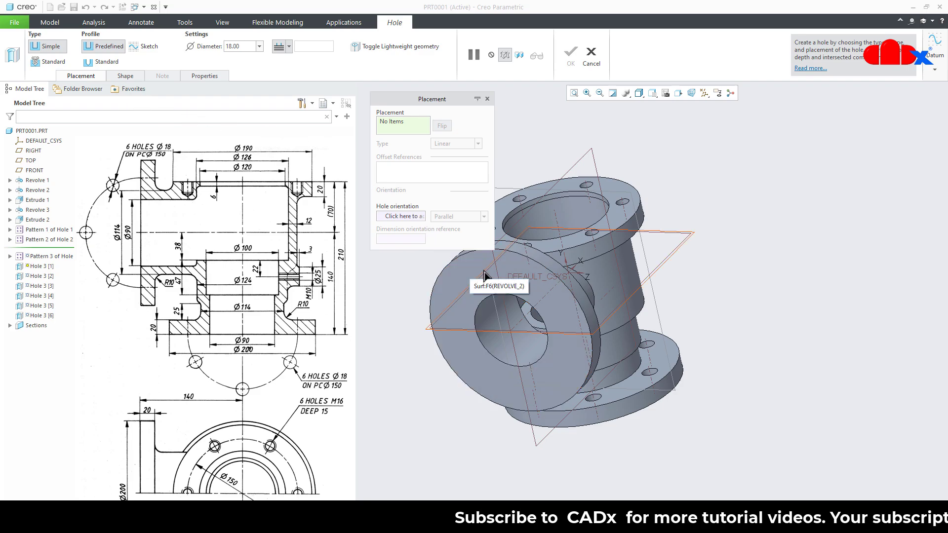
pyautogui.click(511, 272)
pyautogui.click(478, 144)
pyautogui.click(462, 172)
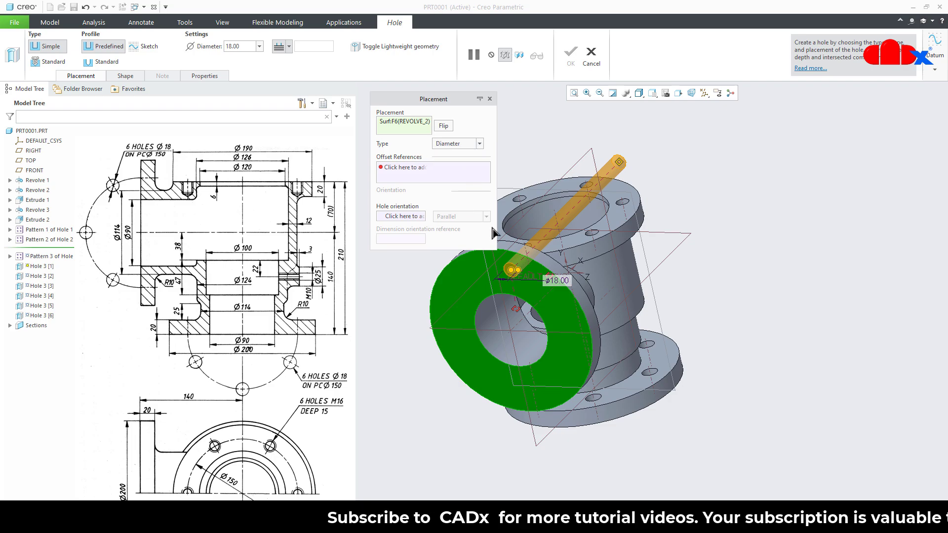
pyautogui.click(521, 326)
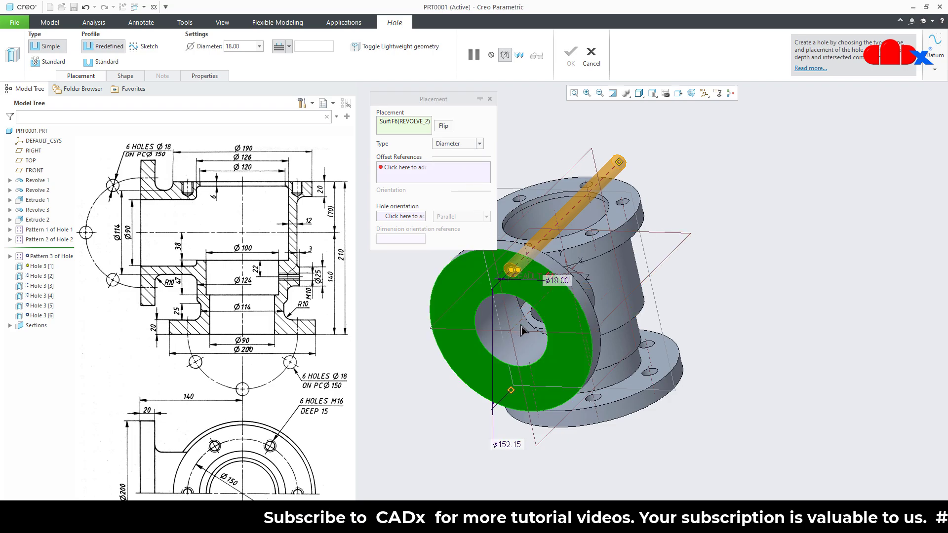
pyautogui.click(573, 339)
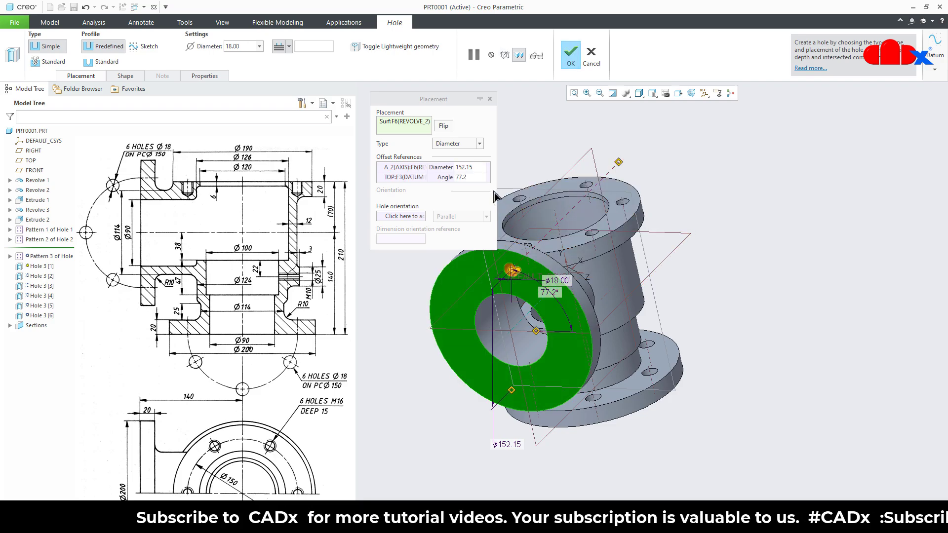
# Step: Set the side flange hole's angle from the TOP plane to 0 and its placement diameter to 150, and complete the pattern
pyautogui.click(474, 177)
pyautogui.click(482, 176)
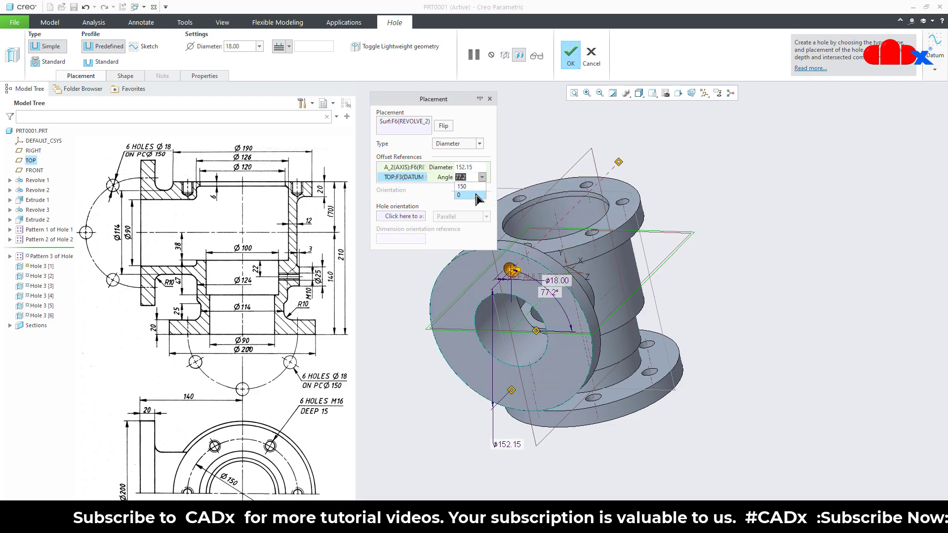
pyautogui.click(475, 195)
pyautogui.click(481, 169)
pyautogui.click(482, 169)
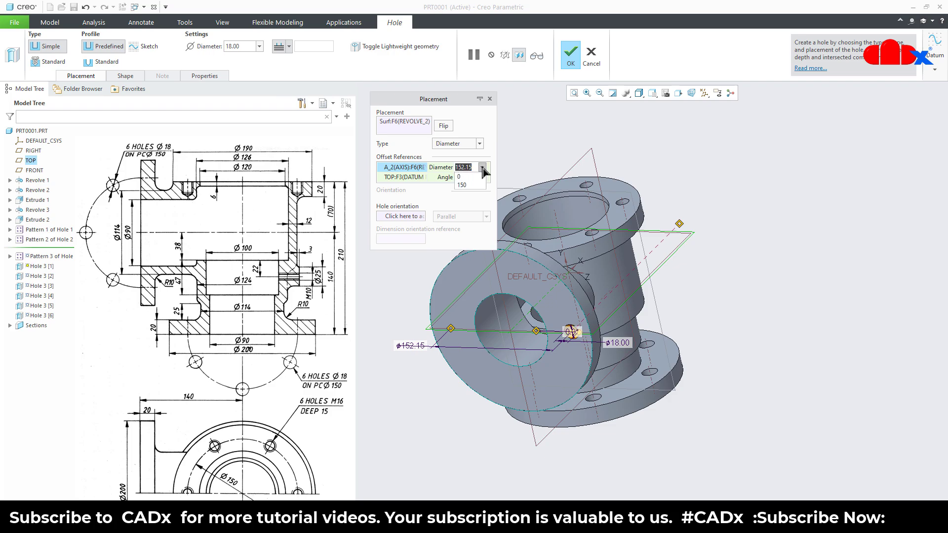
pyautogui.click(477, 187)
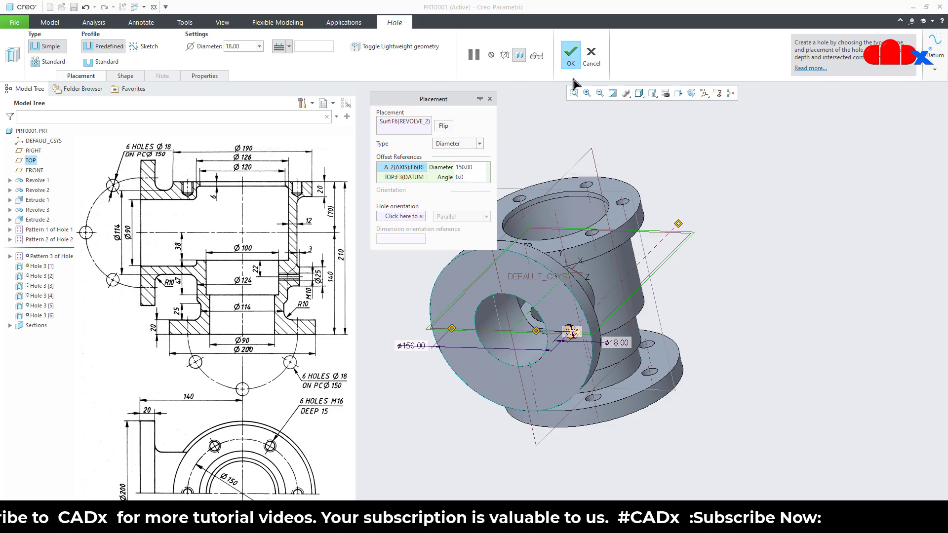
pyautogui.click(571, 54)
pyautogui.moveTo(757, 331); pyautogui.dragTo(600, 292, button='middle')
pyautogui.hotkey('ctrl', 'd')
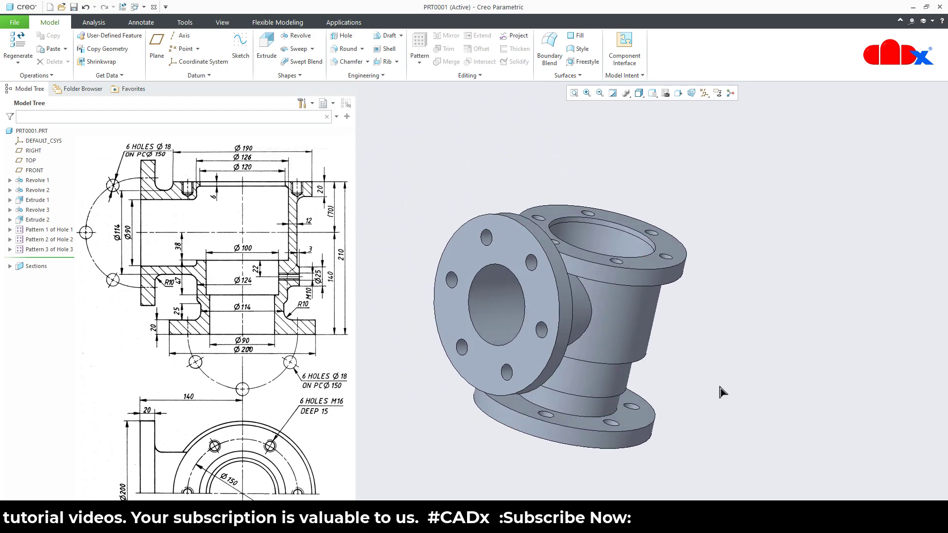
# Step: Hide the datum planes and coordinate system, leaving only the axes displayed
pyautogui.click(704, 92)
pyautogui.click(710, 102)
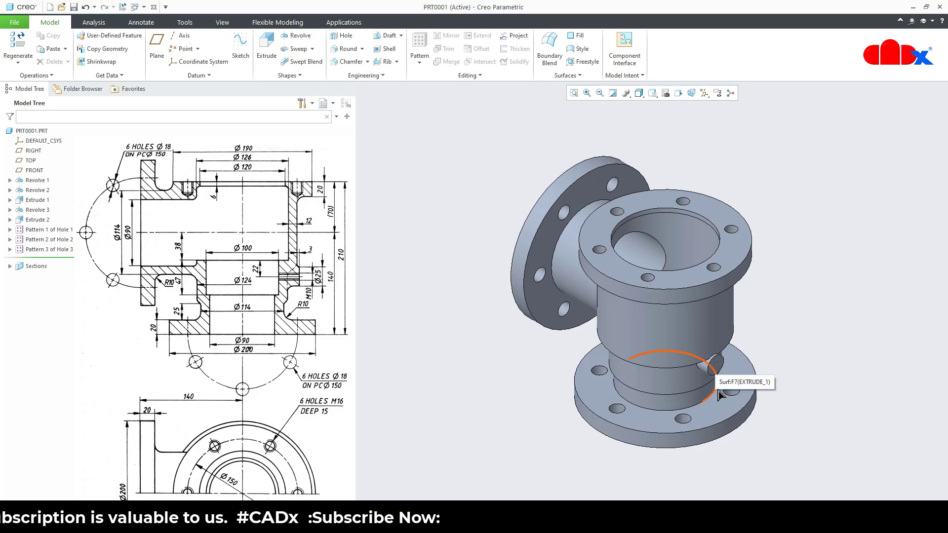
pyautogui.click(704, 94)
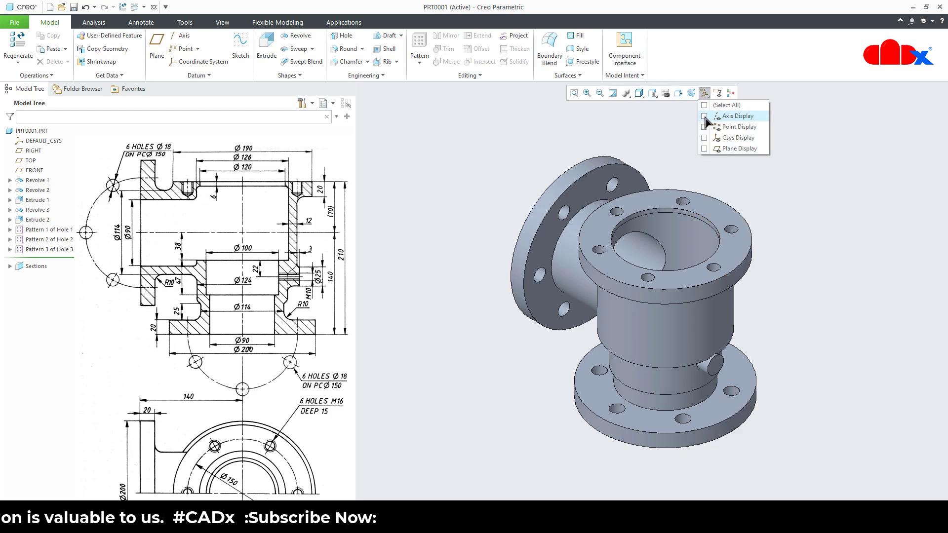
# Step: Start a hole on the end face of the small side boss, centred on the boss axis
pyautogui.scroll(-5, 798, 285)
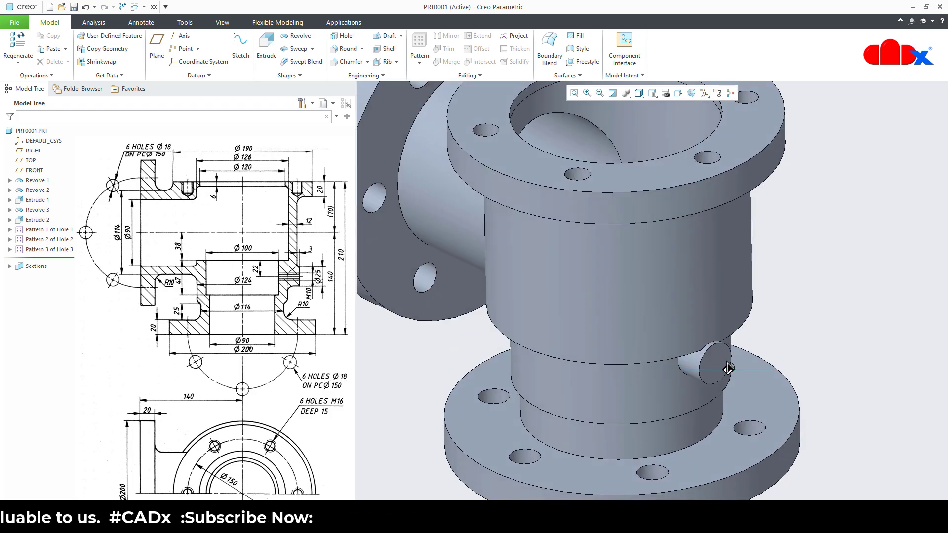
pyautogui.click(344, 36)
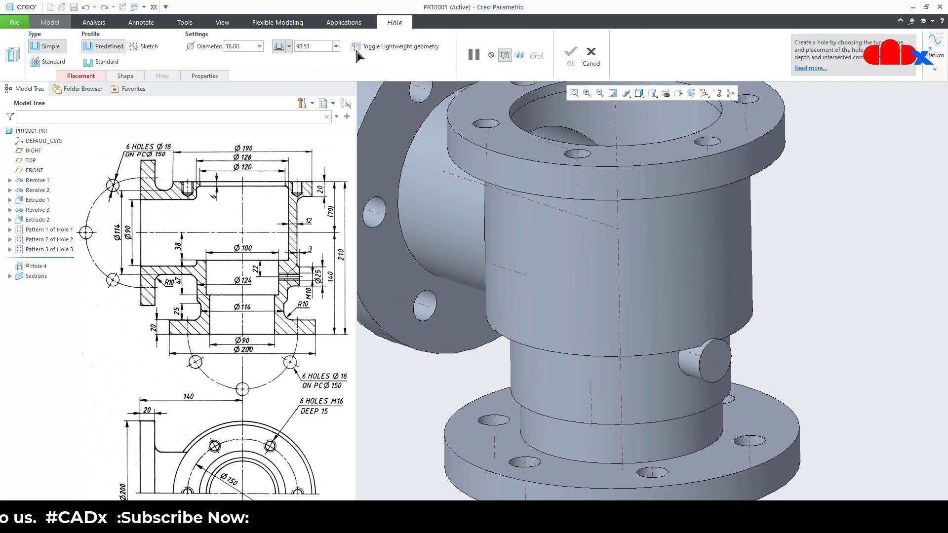
pyautogui.scroll(-5, 726, 387)
pyautogui.click(717, 332)
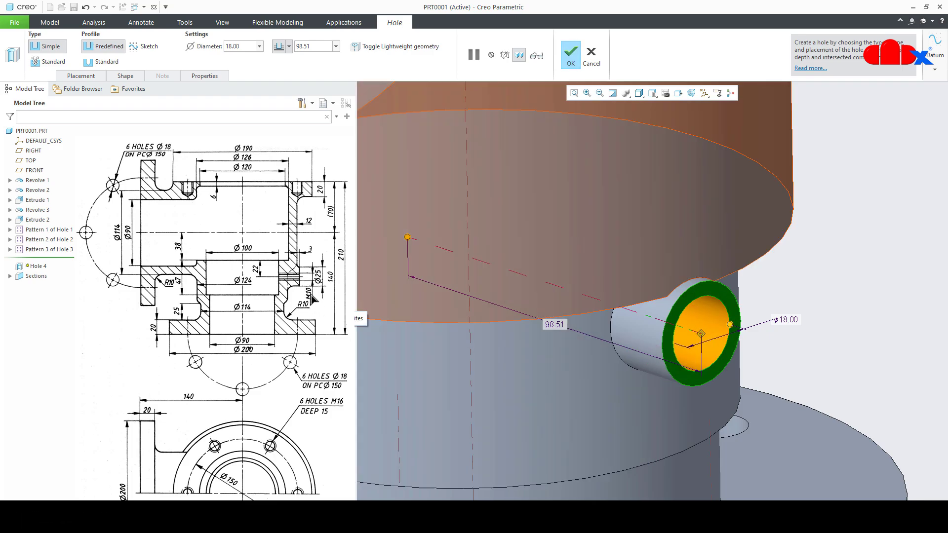
# Step: Change the boss hole to a standard ISO tapped hole with screw size M10x1
pyautogui.click(42, 63)
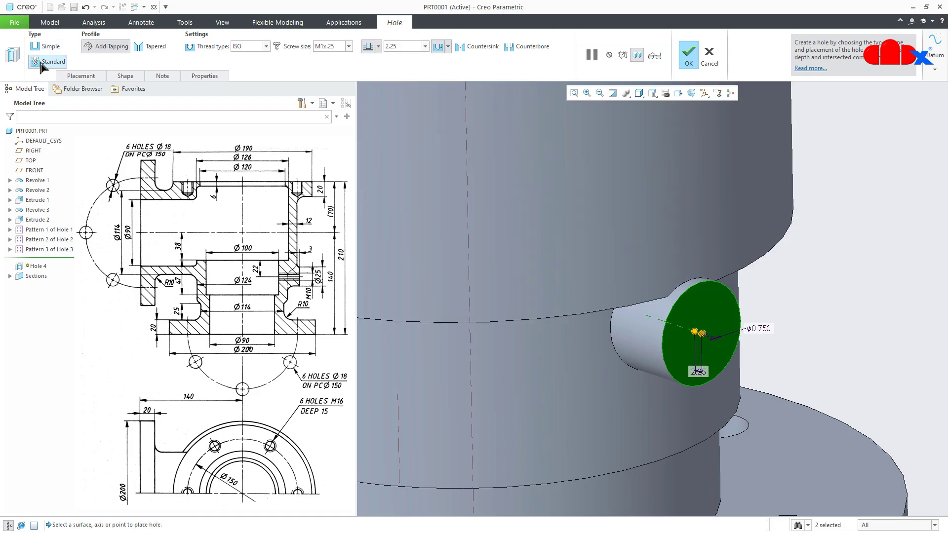
pyautogui.click(349, 46)
pyautogui.moveTo(351, 74); pyautogui.dragTo(351, 150)
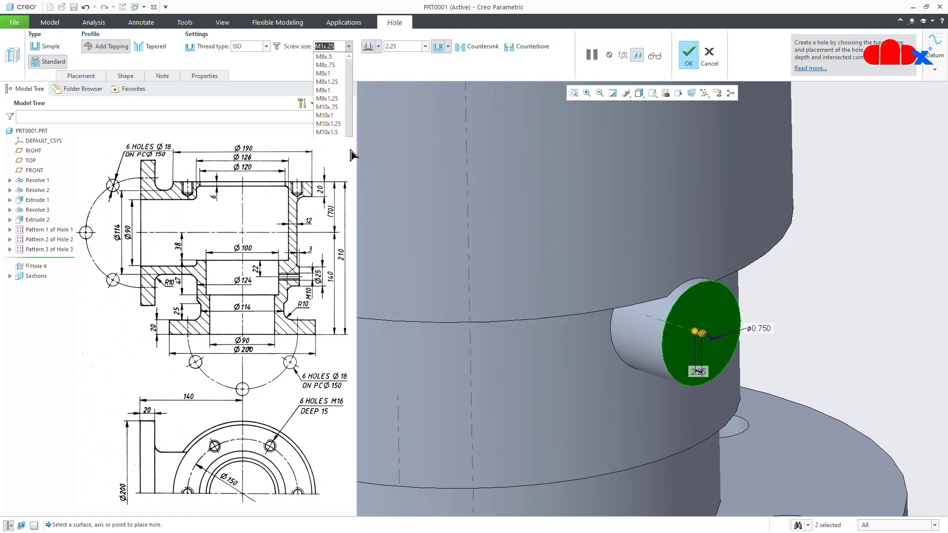
pyautogui.click(325, 116)
# Step: Set the boss hole's drill depth to 28 and complete the tapped hole
pyautogui.scroll(-3, 778, 392)
pyautogui.moveTo(778, 392); pyautogui.dragTo(738, 410, button='middle')
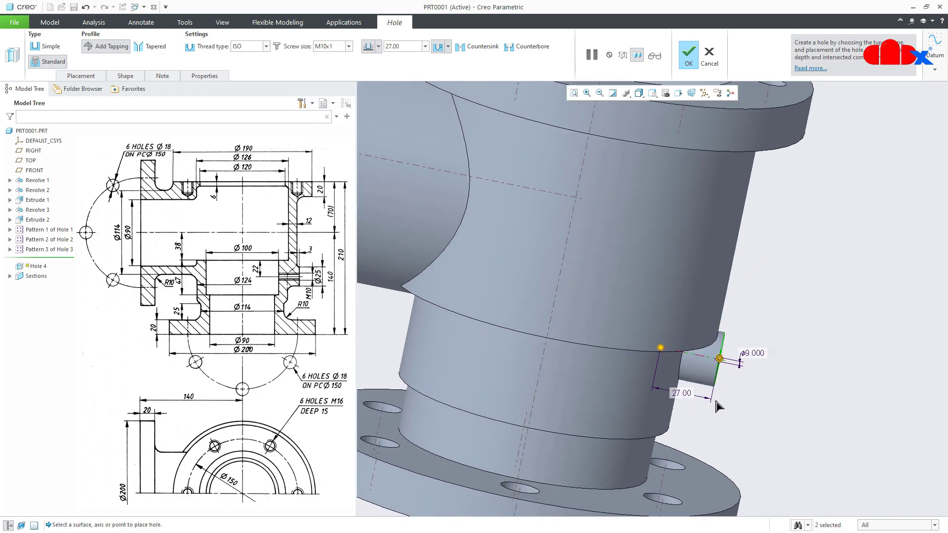
pyautogui.doubleClick(683, 394)
pyautogui.write('28')
pyautogui.press('Return')
pyautogui.moveTo(465, 326); pyautogui.dragTo(647, 367, button='middle')
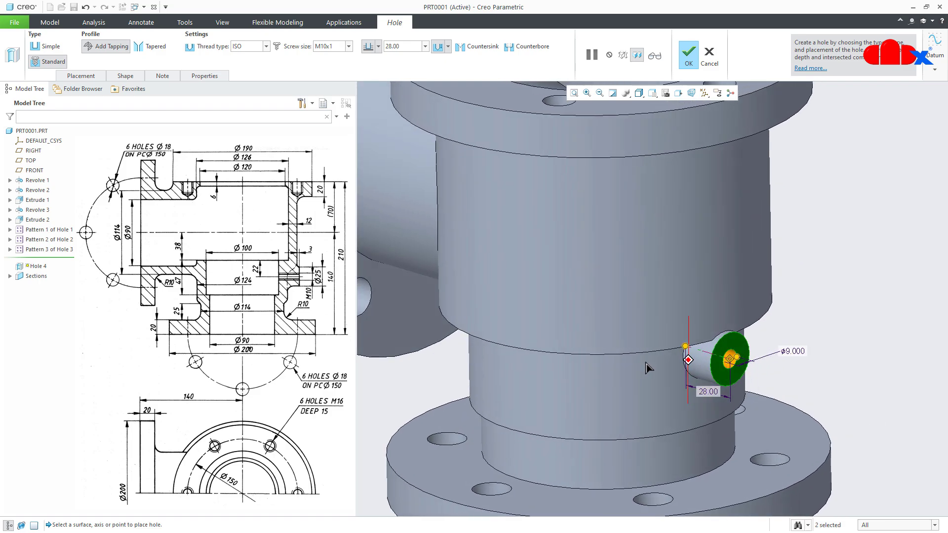
pyautogui.click(689, 54)
pyautogui.moveTo(745, 314)
pyautogui.mouseDown(button='middle')
pyautogui.moveTo(810, 320)
pyautogui.moveTo(797, 318)
pyautogui.mouseUp(button='middle')
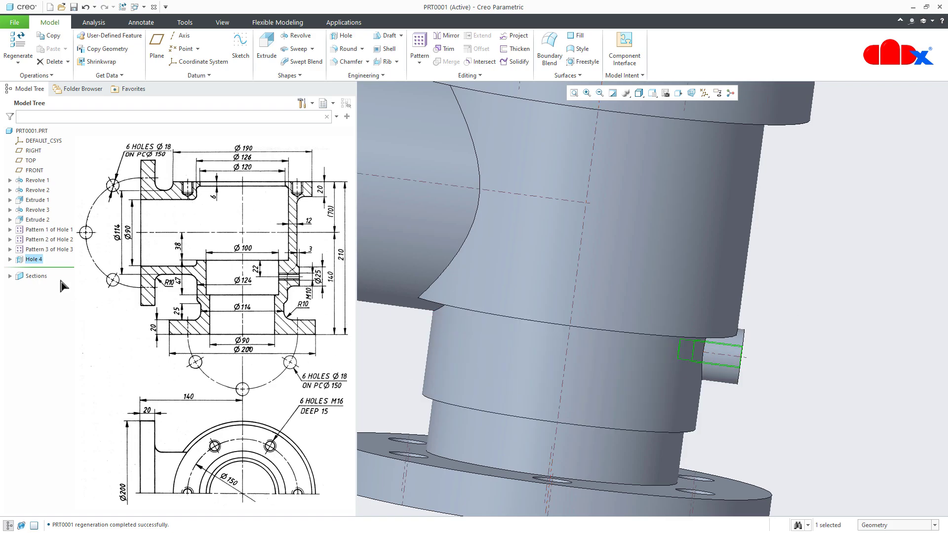
# Step: Redefine the boss's tapped hole with a variable thread depth of 28
pyautogui.doubleClick(29, 259)
pyautogui.click(34, 205)
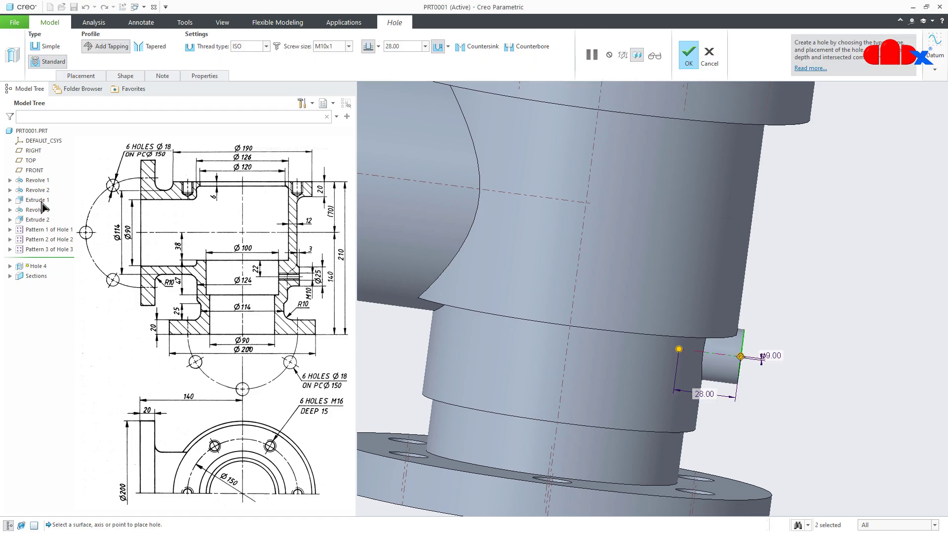
pyautogui.click(125, 76)
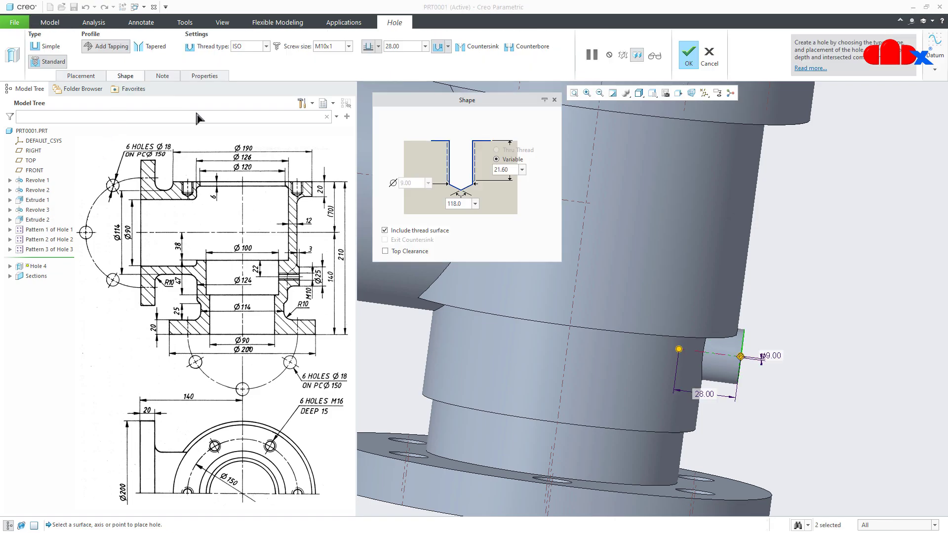
pyautogui.click(514, 172)
pyautogui.write('28')
pyautogui.press('Return')
pyautogui.click(688, 56)
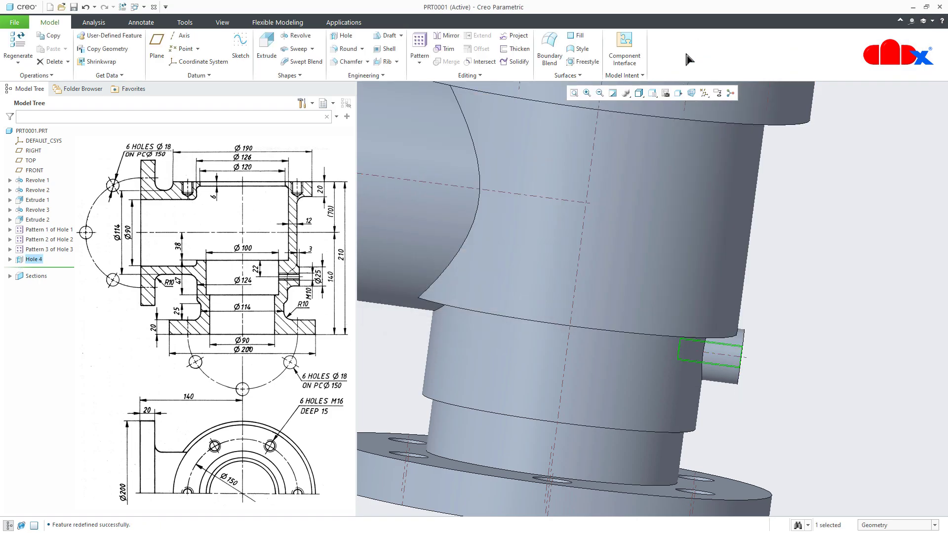
pyautogui.hotkey('ctrl', 'd')
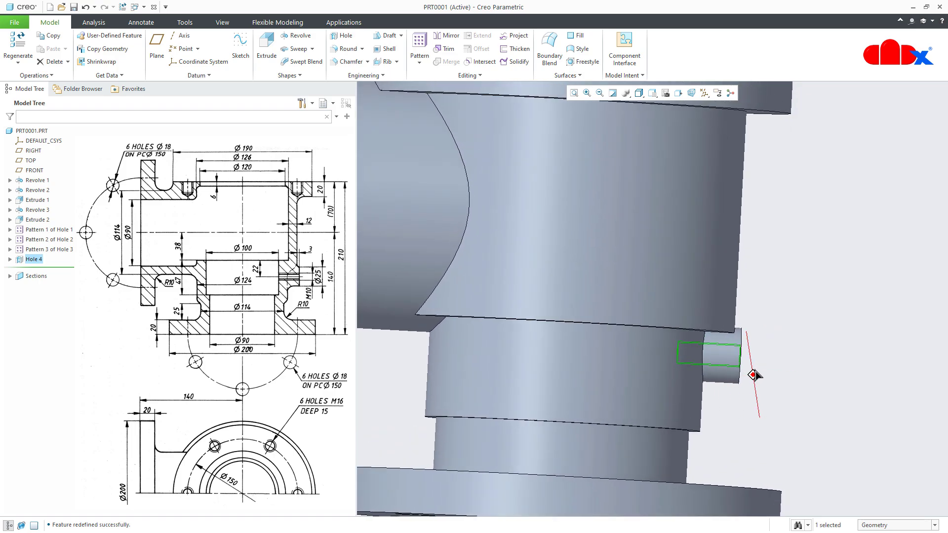
pyautogui.click(805, 380)
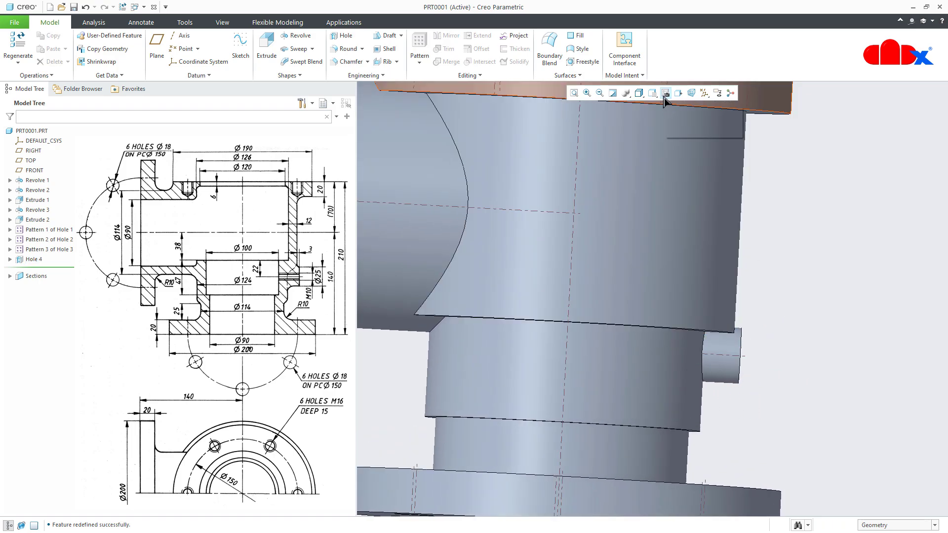
# Step: Hide the datum axes and return the model to the default orientation
pyautogui.click(652, 93)
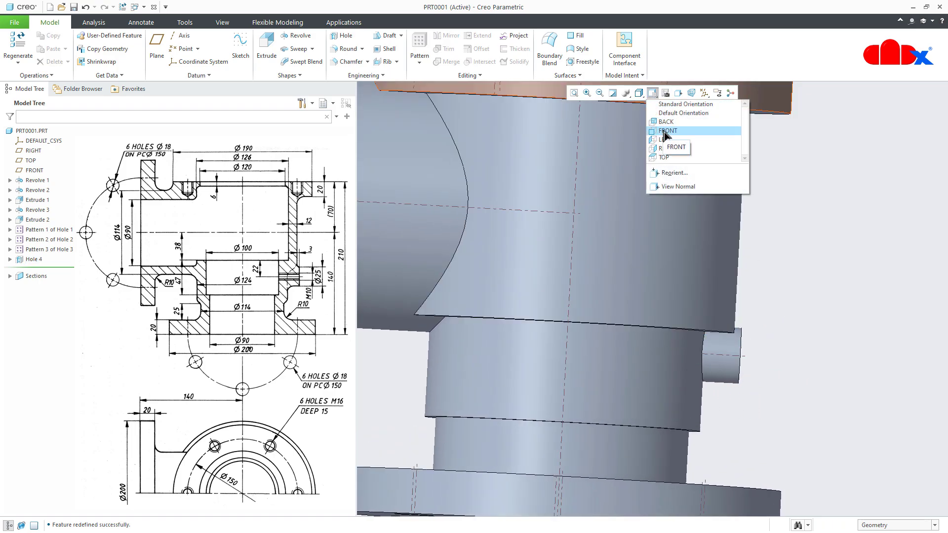
pyautogui.click(670, 127)
pyautogui.click(705, 93)
pyautogui.click(710, 117)
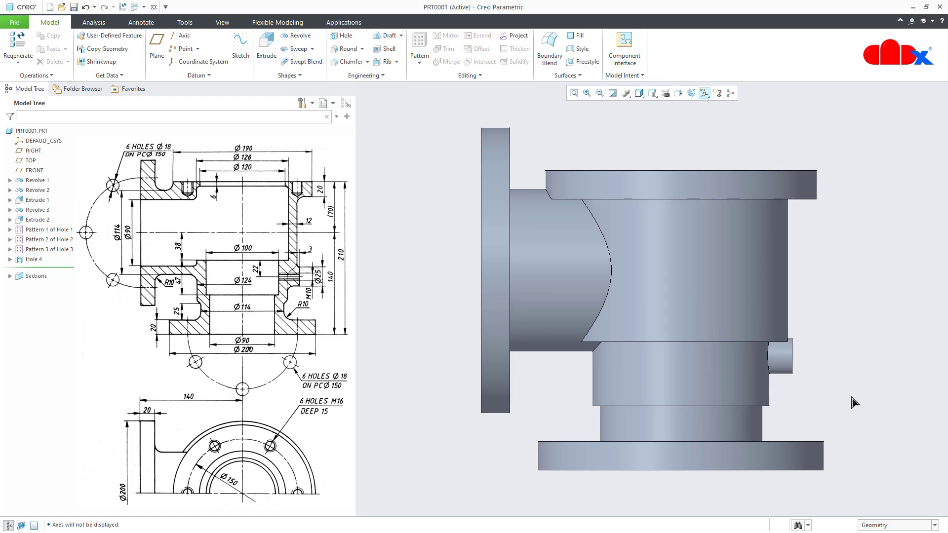
pyautogui.hotkey('ctrl', 'd')
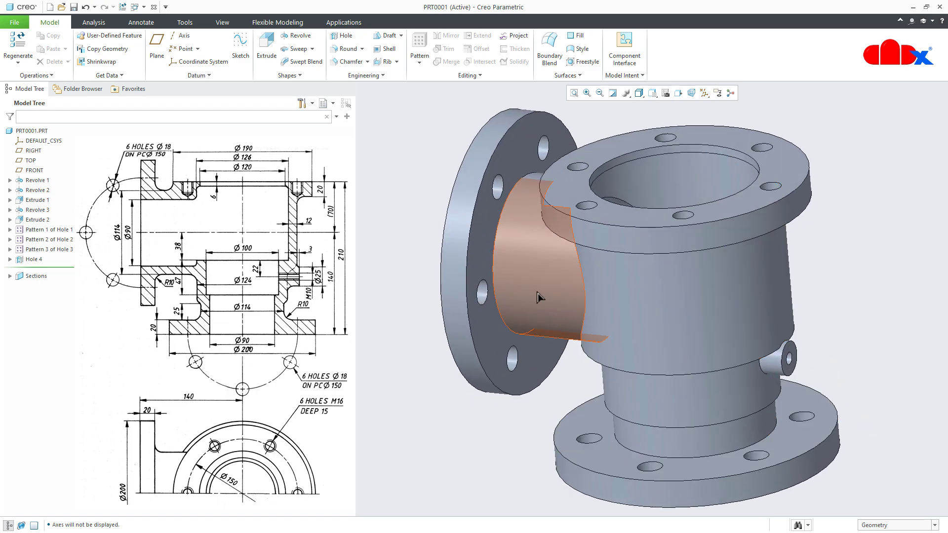
# Step: Start a round of radius 10 on the edge where the side branch meets its flange
pyautogui.click(345, 50)
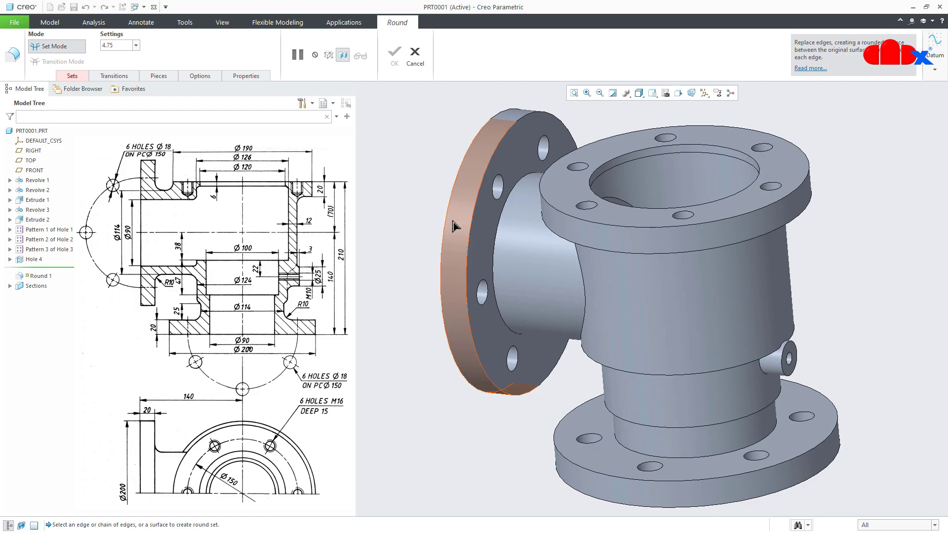
pyautogui.click(494, 254)
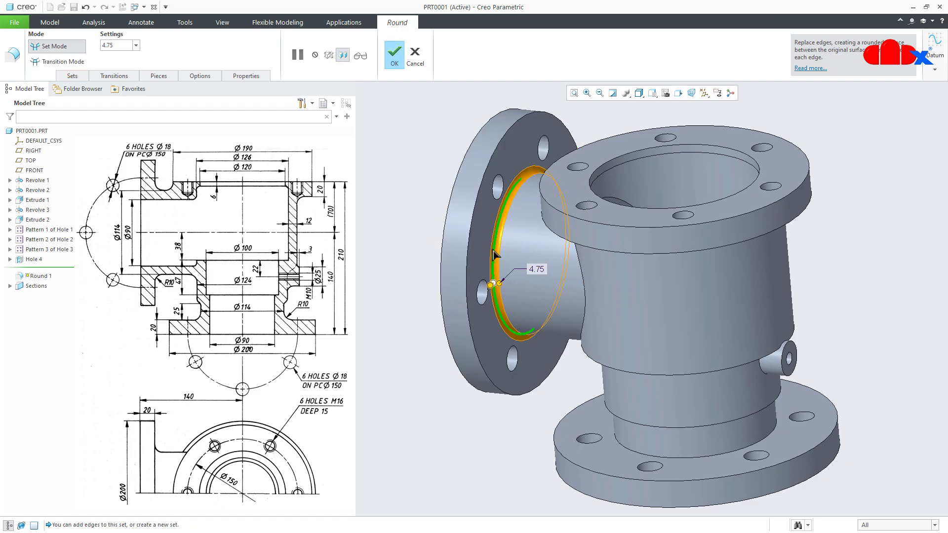
pyautogui.doubleClick(539, 269)
pyautogui.write('10')
pyautogui.press('Return')
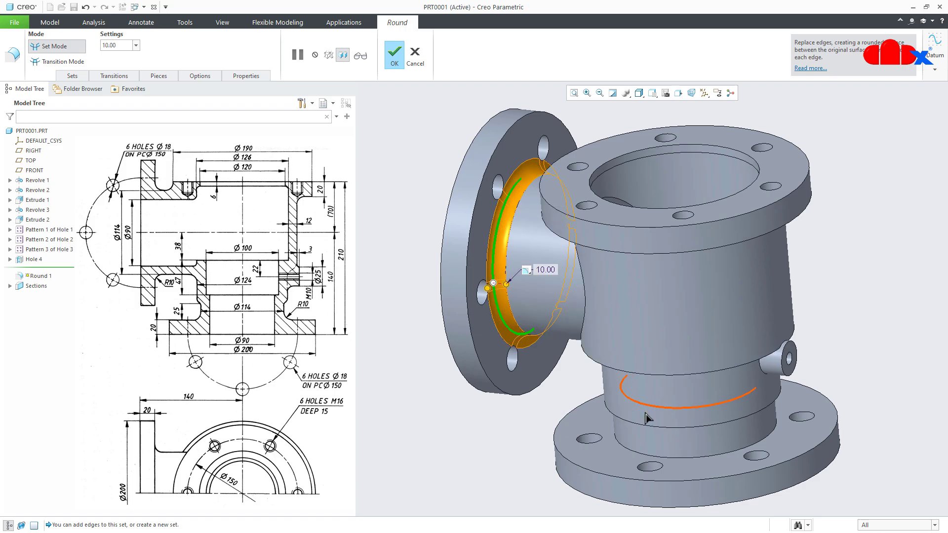
# Step: Add the bottom flange neck, the top flange's underside and the main body's lower outer edge to the round set, and complete it
pyautogui.keyDown('ctrl'); pyautogui.click(673, 460); pyautogui.keyUp('ctrl')
pyautogui.moveTo(673, 460); pyautogui.dragTo(710, 396, button='middle')
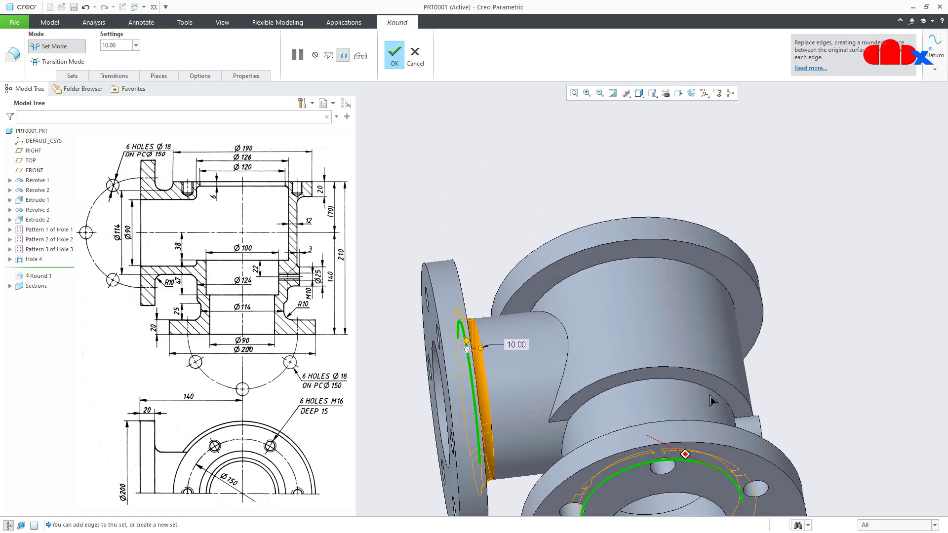
pyautogui.keyDown('ctrl'); pyautogui.click(687, 269); pyautogui.keyUp('ctrl')
pyautogui.moveTo(667, 243); pyautogui.dragTo(647, 375, button='middle')
pyautogui.keyDown('ctrl'); pyautogui.click(637, 378); pyautogui.keyUp('ctrl')
pyautogui.moveTo(672, 403); pyautogui.dragTo(775, 421, button='middle')
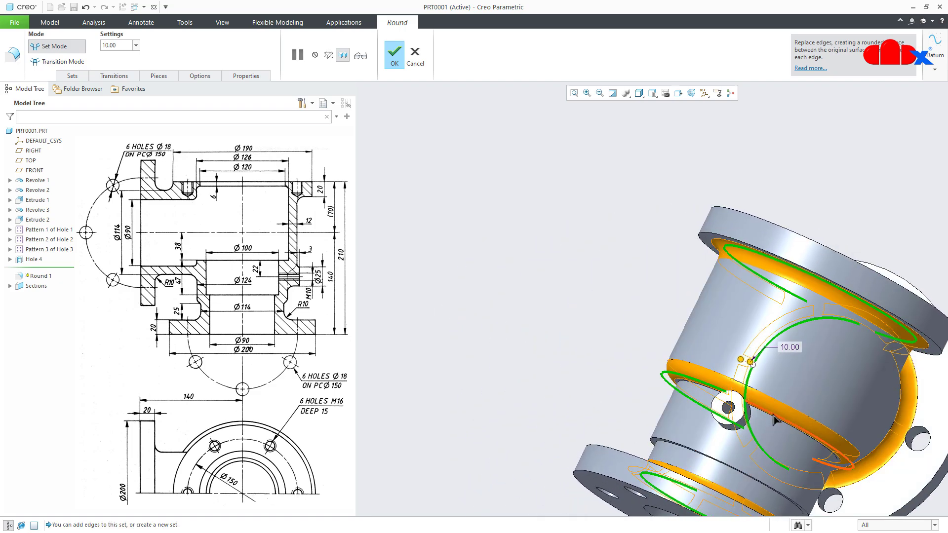
pyautogui.moveTo(774, 420); pyautogui.dragTo(806, 452, button='middle')
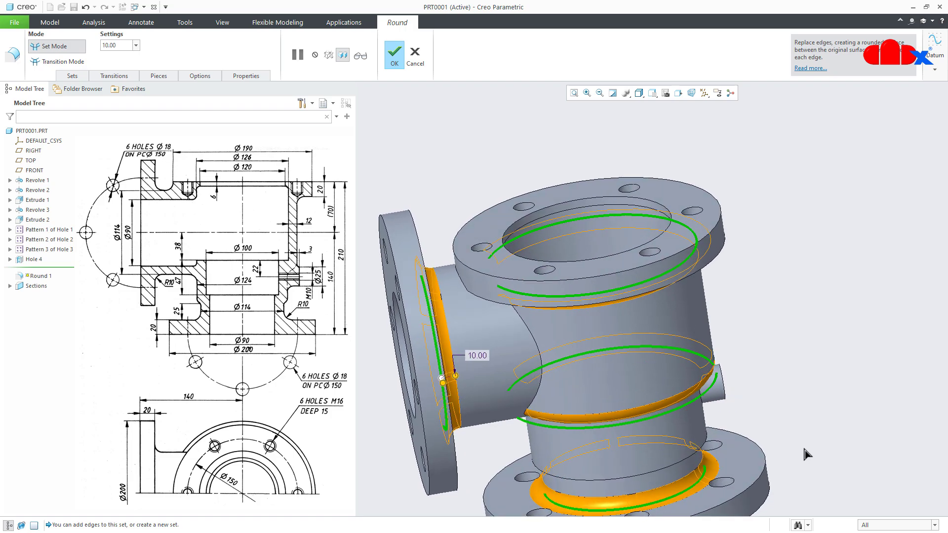
pyautogui.middleClick(810, 446)
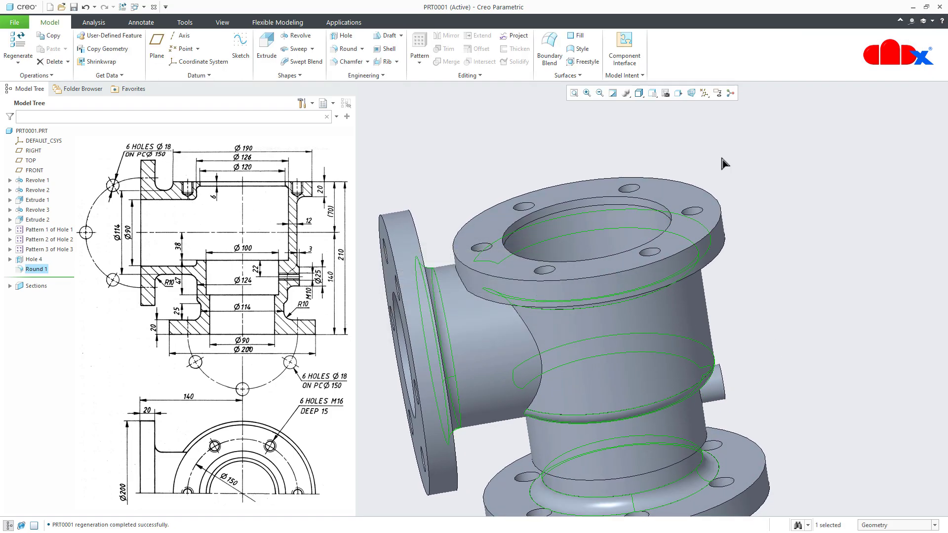
# Step: Orient the model to the FRONT view and activate cross section A
pyautogui.click(652, 93)
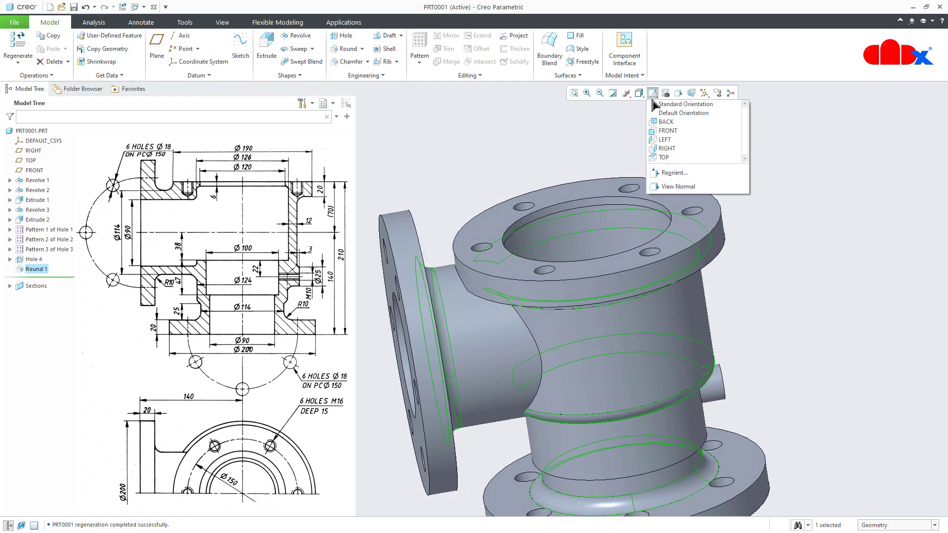
pyautogui.click(664, 130)
pyautogui.click(841, 455)
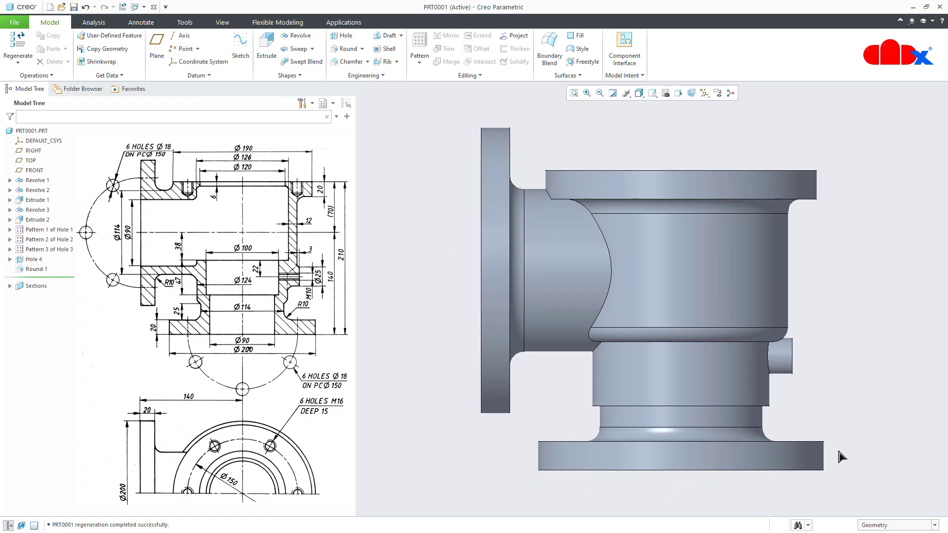
pyautogui.click(30, 296)
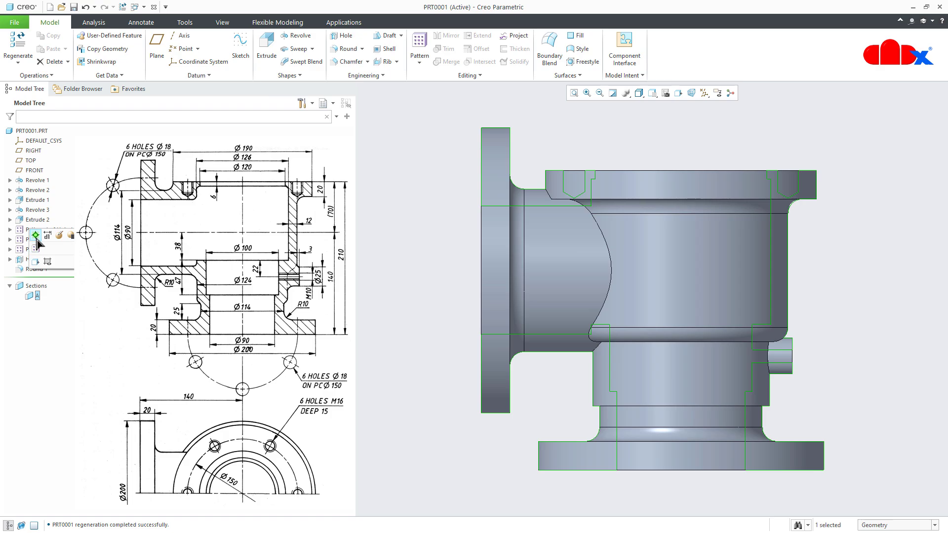
pyautogui.click(35, 261)
pyautogui.click(874, 277)
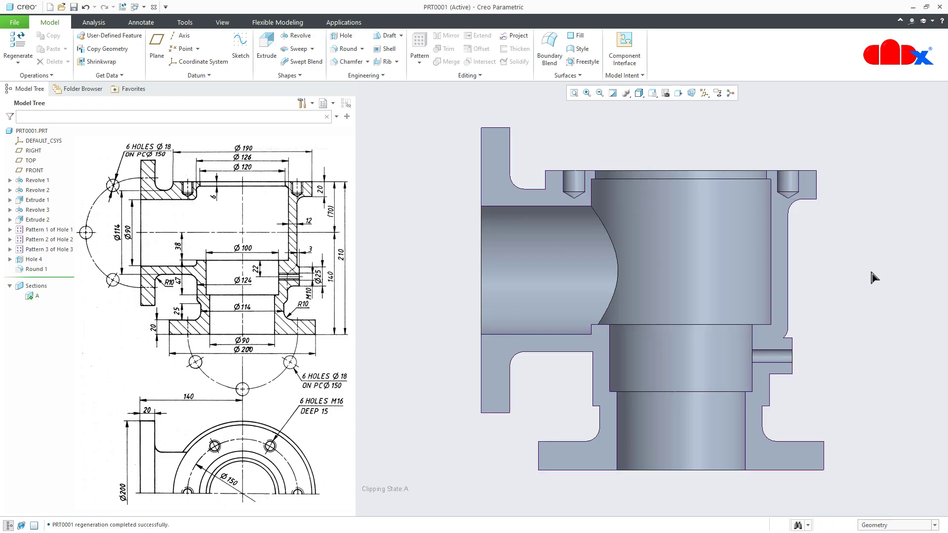
# Step: Start a round of radius 6 on the inner circular edge beneath the top opening's lip
pyautogui.click(346, 49)
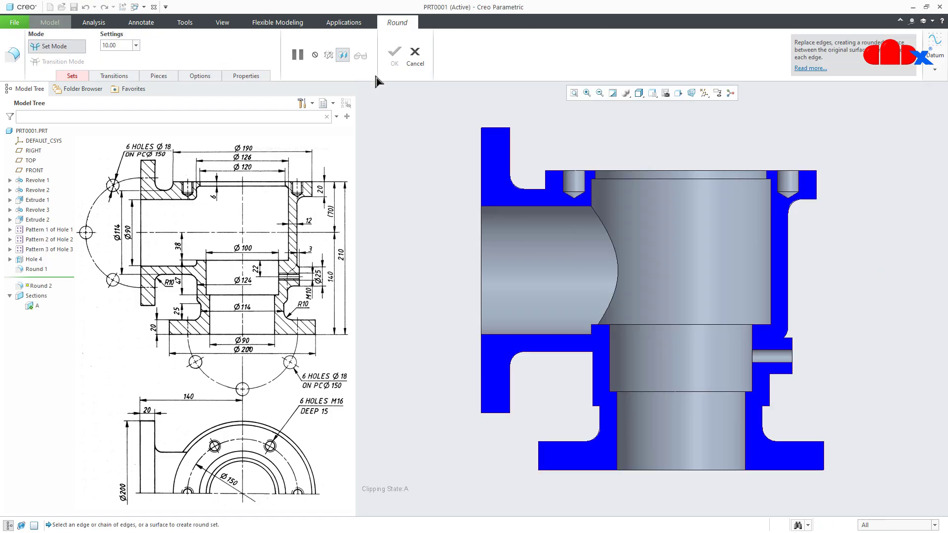
pyautogui.moveTo(740, 208); pyautogui.dragTo(771, 188, button='middle')
pyautogui.scroll(-5, 786, 173)
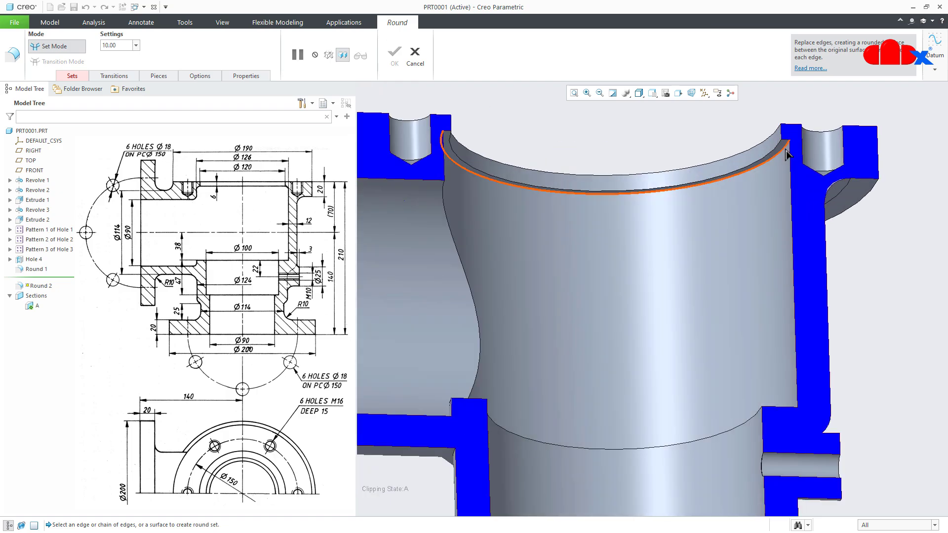
pyautogui.click(786, 154)
pyautogui.click(122, 45)
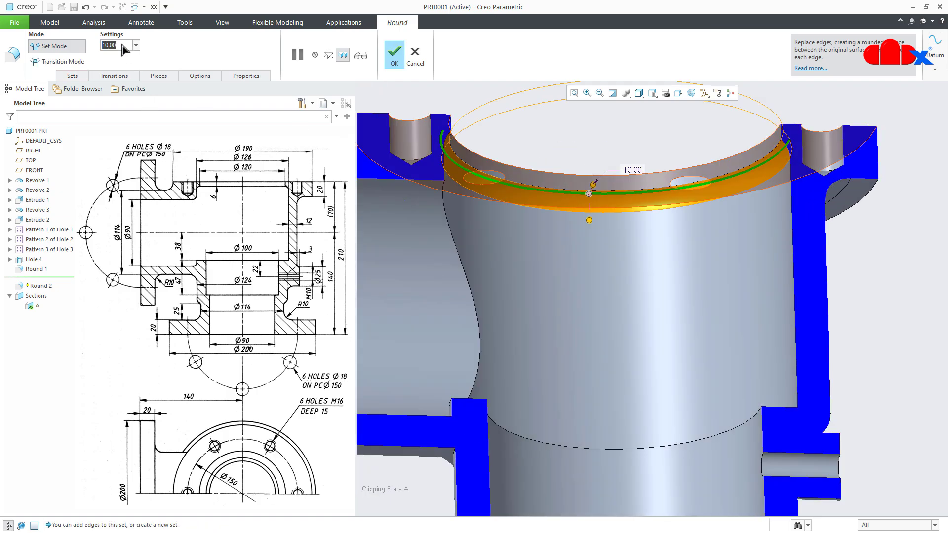
pyautogui.write('6')
pyautogui.press('Return')
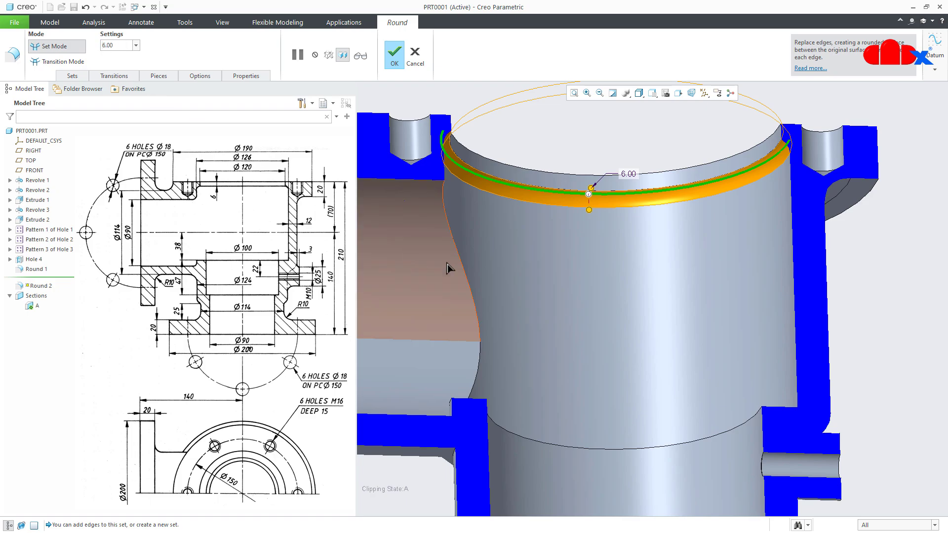
# Step: Add the edge where the side bore meets the main bore to the round set, and complete it
pyautogui.scroll(5, 637, 286)
pyautogui.moveTo(637, 286); pyautogui.dragTo(612, 318, button='middle')
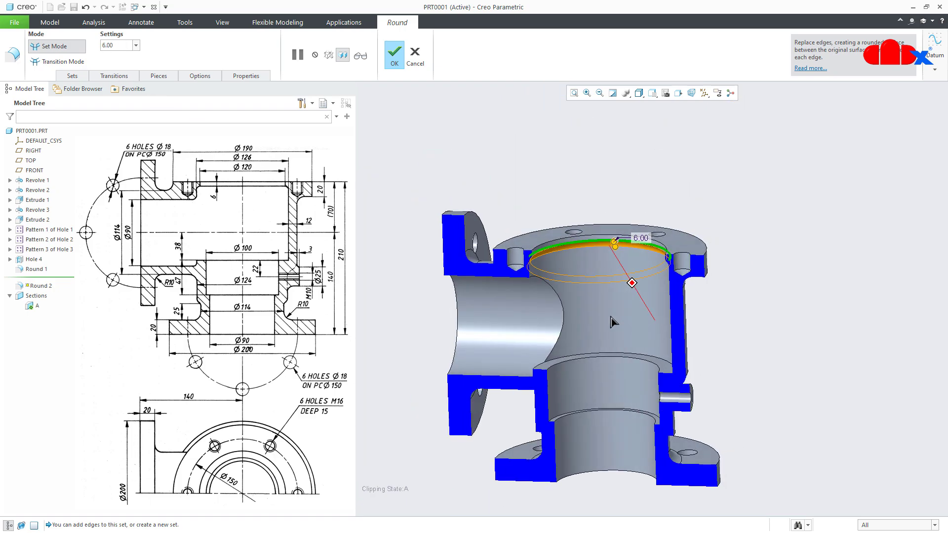
pyautogui.keyDown('ctrl'); pyautogui.click(564, 328); pyautogui.keyUp('ctrl')
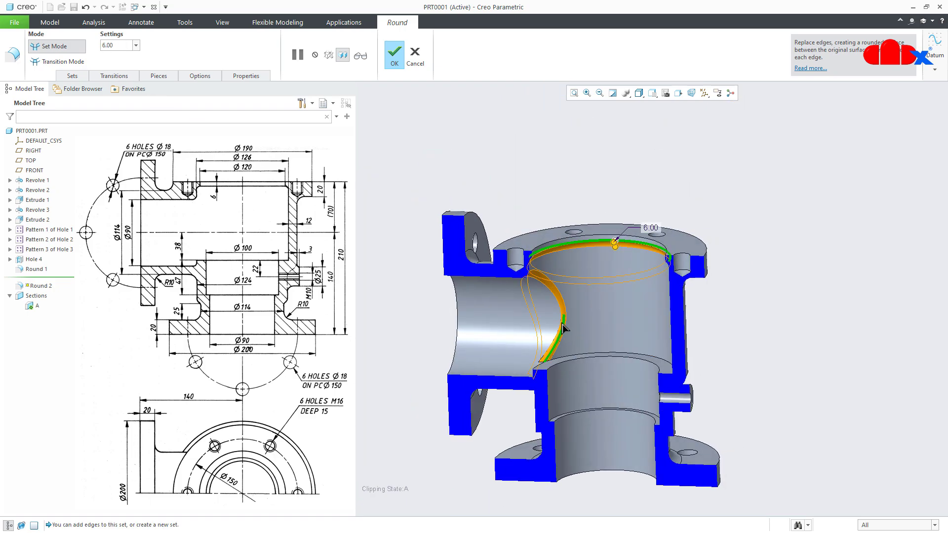
pyautogui.middleClick(774, 382)
pyautogui.moveTo(778, 380)
pyautogui.mouseDown(button='middle')
pyautogui.moveTo(772, 364)
pyautogui.moveTo(784, 366)
pyautogui.mouseUp(button='middle')
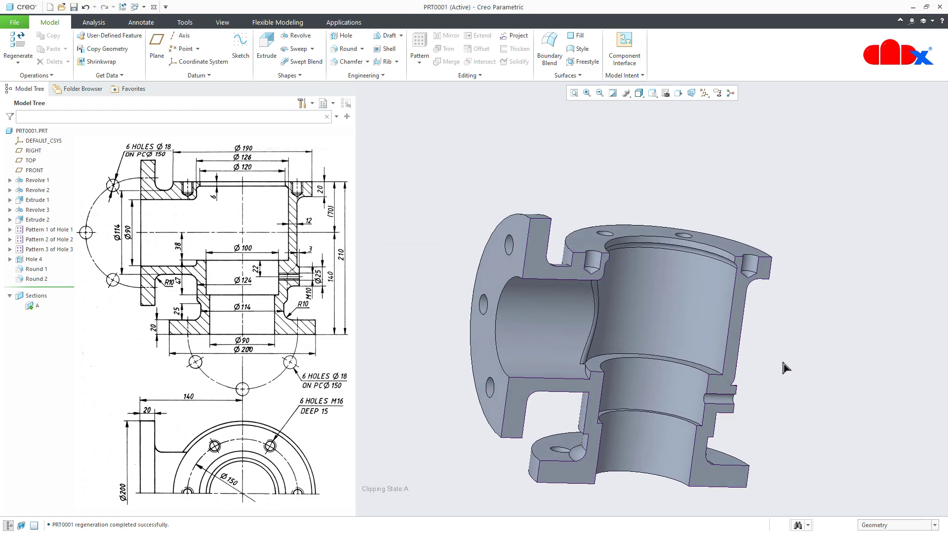
# Step: Round the short remaining edge between the side bore's floor and the main bore's inner ledge with radius 4
pyautogui.click(346, 48)
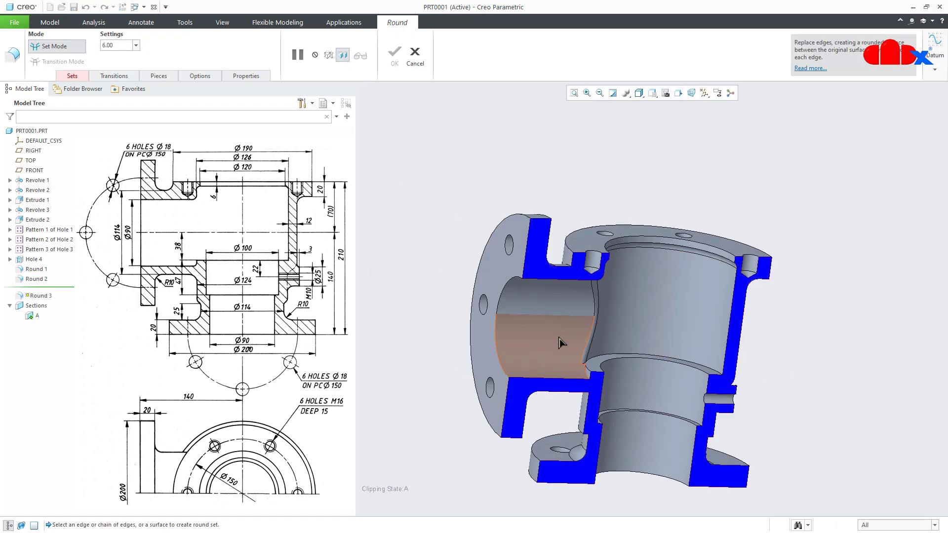
pyautogui.scroll(-5, 568, 346)
pyautogui.scroll(-2, 602, 404)
pyautogui.click(621, 441)
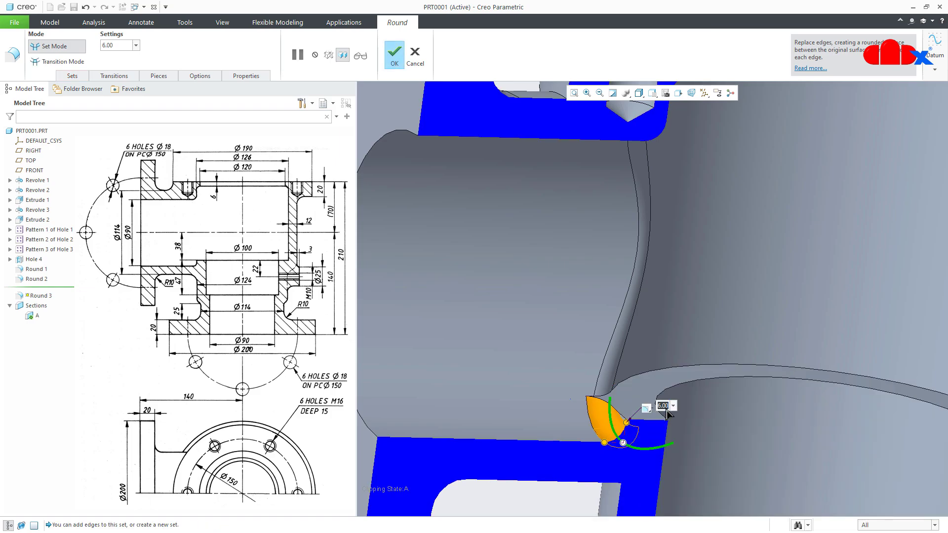
pyautogui.write('4')
pyautogui.press('Return')
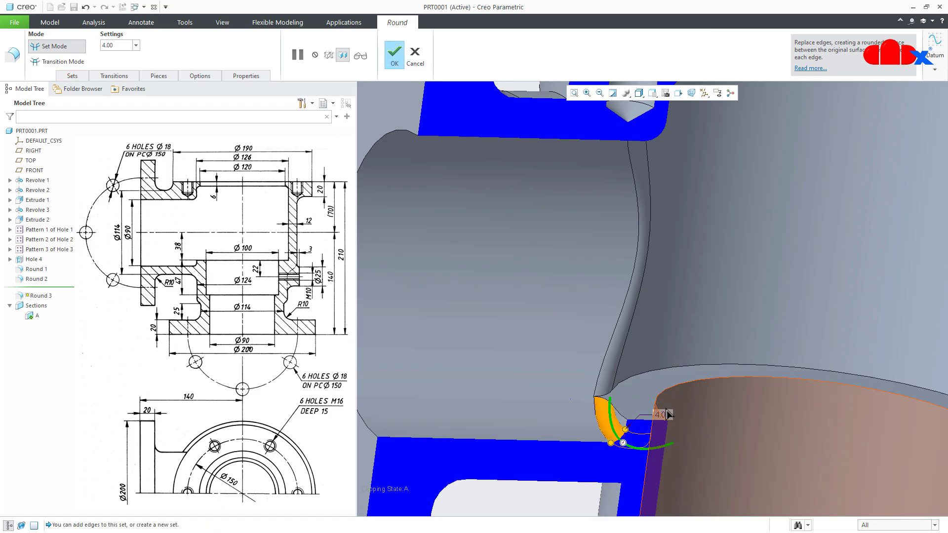
pyautogui.middleClick(667, 415)
# Step: Check the inner rounds, deactivate cross section A and return to the default orientation
pyautogui.scroll(-3, 622, 416)
pyautogui.scroll(2, 936, 447)
pyautogui.click(941, 435)
pyautogui.scroll(3, 869, 405)
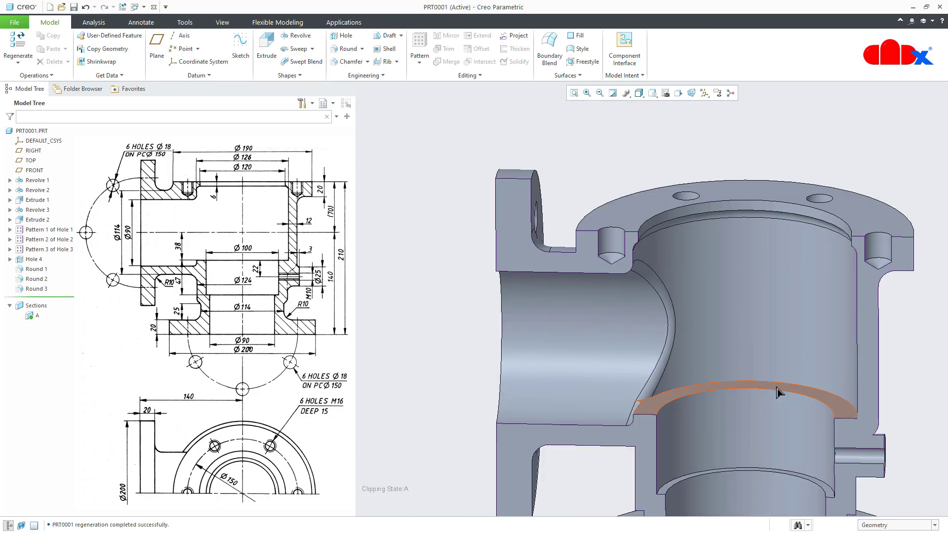
pyautogui.scroll(2, 777, 393)
pyautogui.moveTo(769, 387); pyautogui.dragTo(775, 383, button='middle')
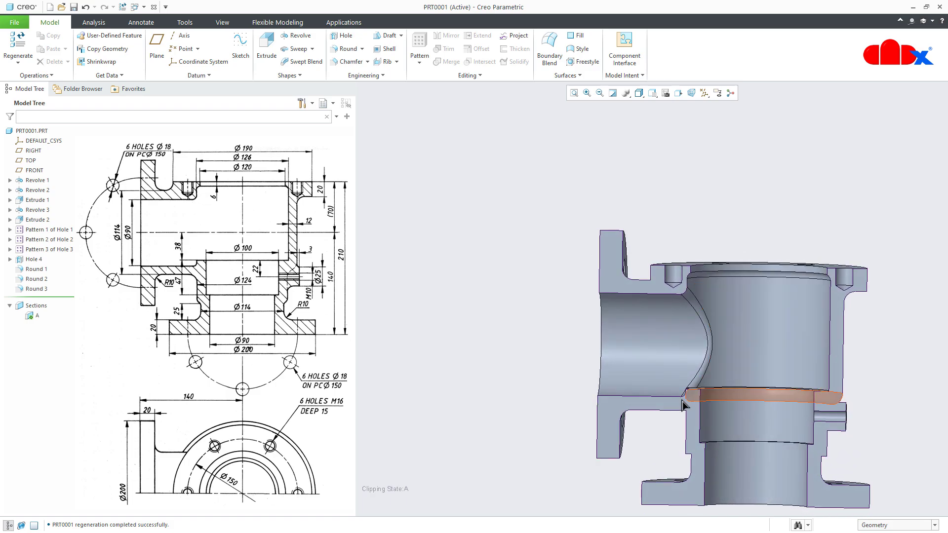
pyautogui.click(31, 318)
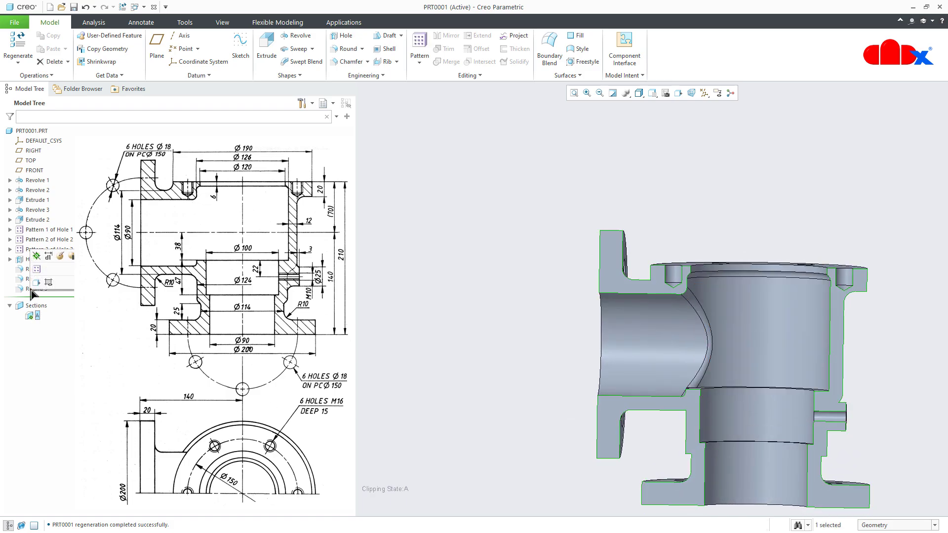
pyautogui.click(36, 256)
pyautogui.click(455, 308)
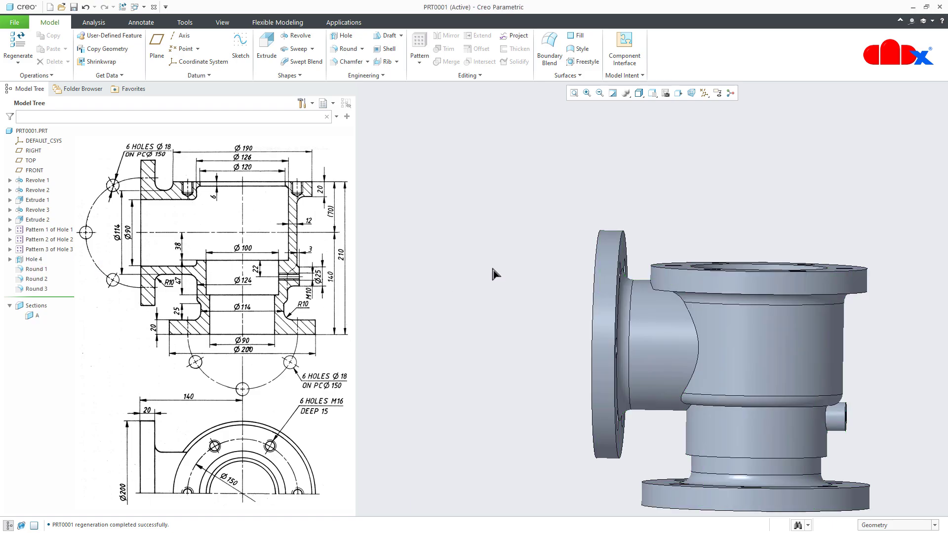
pyautogui.hotkey('ctrl', 'd')
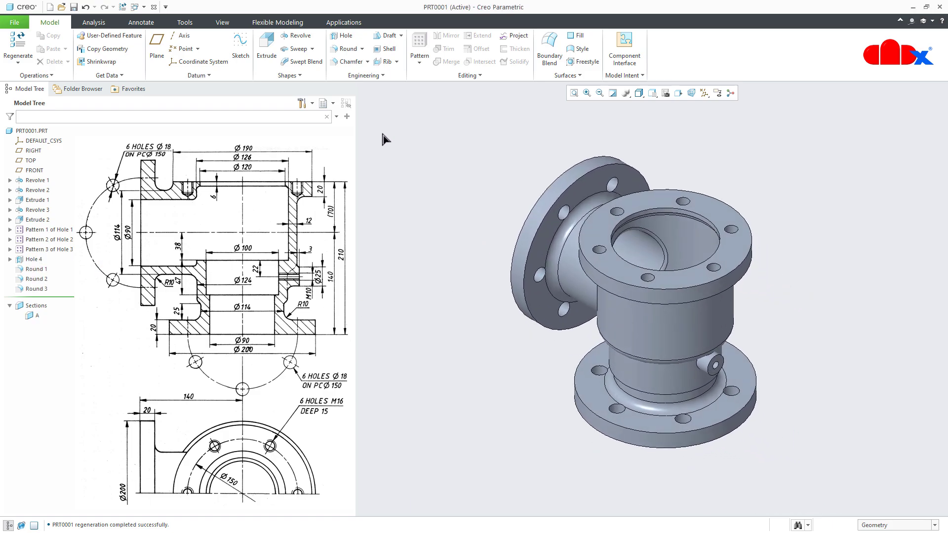
# Step: Start a round of radius 6 on the circular edge where the large cylinder meets the narrower lower body
pyautogui.click(346, 49)
pyautogui.moveTo(653, 322); pyautogui.dragTo(623, 349, button='middle')
pyautogui.scroll(6, 623, 351)
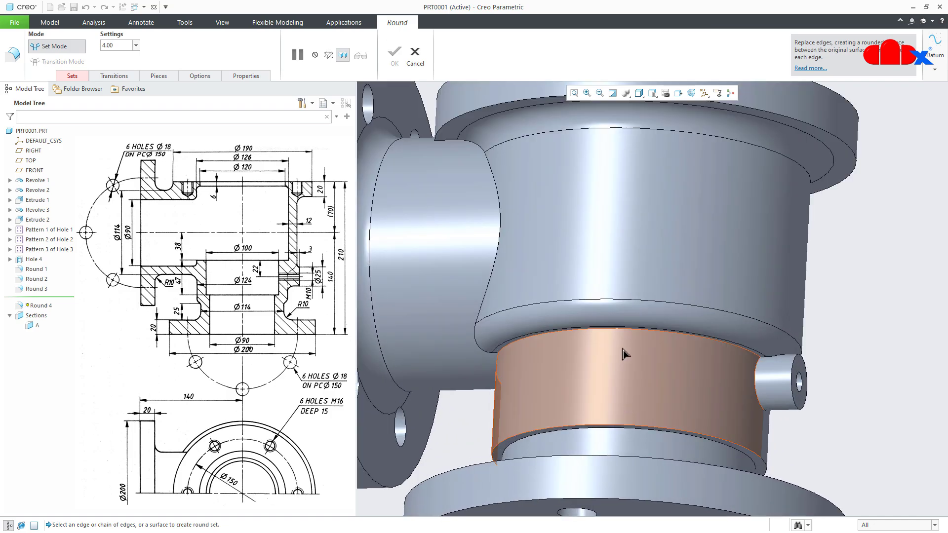
pyautogui.click(630, 330)
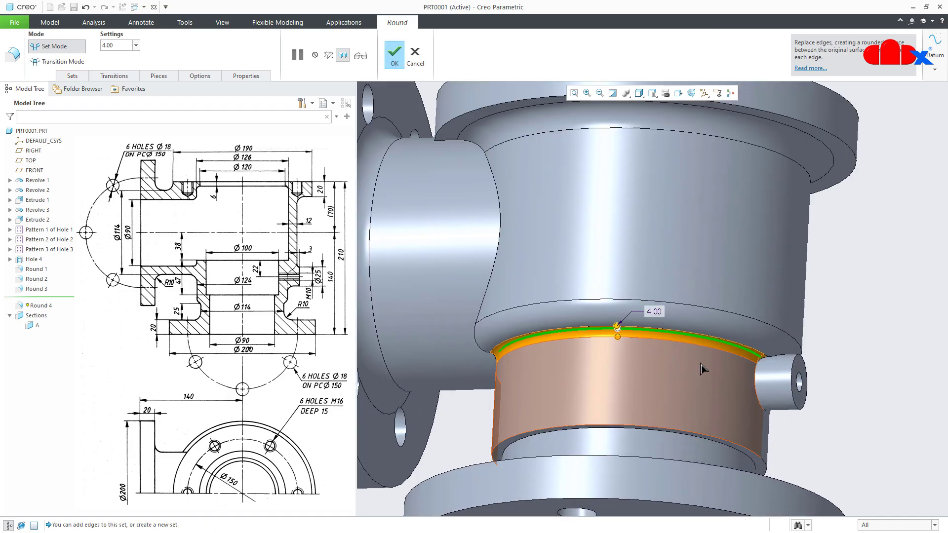
pyautogui.moveTo(703, 370); pyautogui.dragTo(853, 420, button='middle')
pyautogui.click(884, 396)
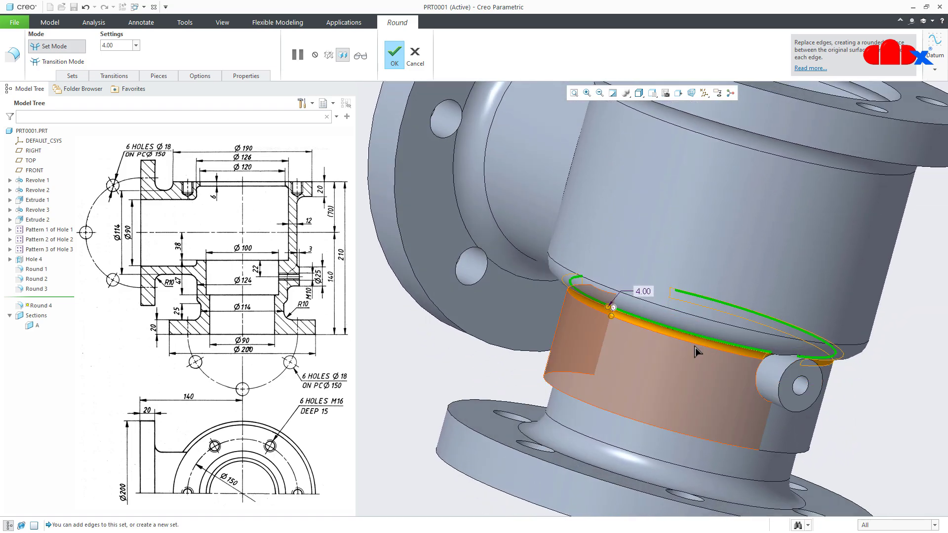
pyautogui.doubleClick(643, 291)
pyautogui.write('6')
pyautogui.press('Return')
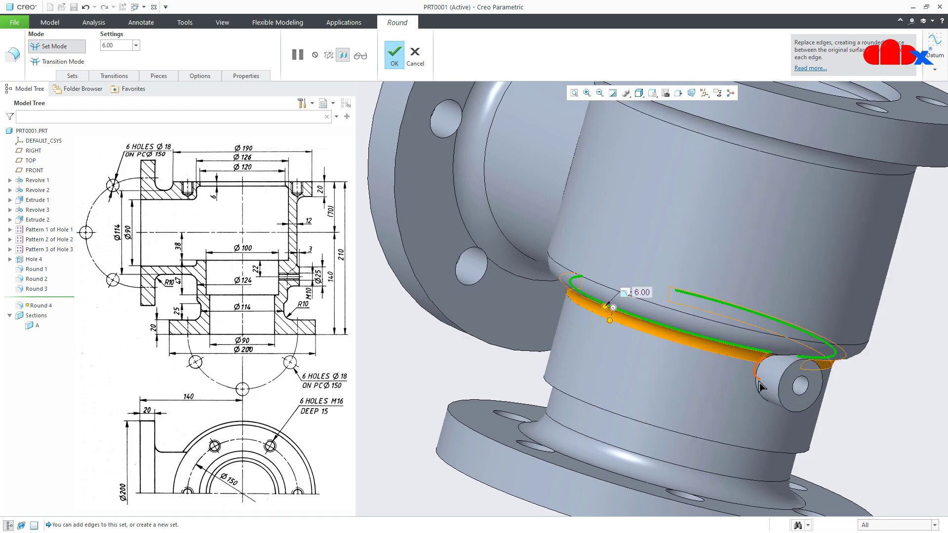
# Step: Add the side boss's base edge and the lower body step's outer edge to the round set, and complete it
pyautogui.keyDown('ctrl'); pyautogui.click(757, 386); pyautogui.keyUp('ctrl')
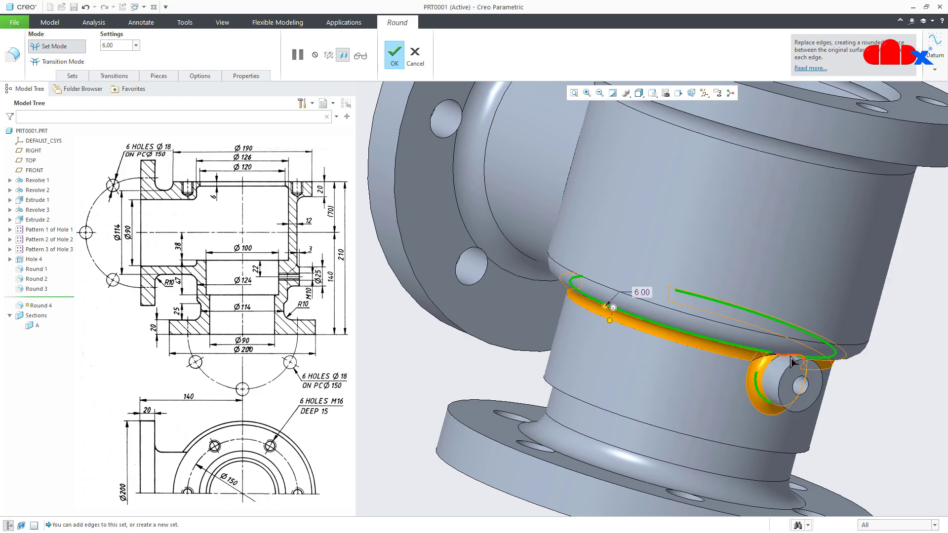
pyautogui.moveTo(767, 375)
pyautogui.mouseDown(button='middle')
pyautogui.moveTo(722, 368)
pyautogui.moveTo(713, 358)
pyautogui.moveTo(762, 368)
pyautogui.moveTo(766, 388)
pyautogui.mouseUp(button='middle')
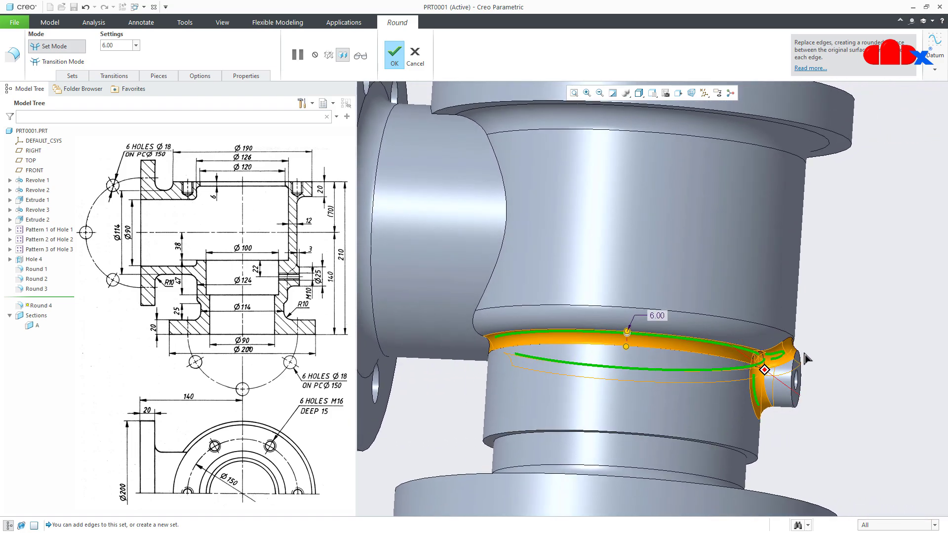
pyautogui.keyDown('ctrl'); pyautogui.click(590, 436); pyautogui.keyUp('ctrl')
pyautogui.moveTo(592, 435); pyautogui.dragTo(648, 443, button='middle')
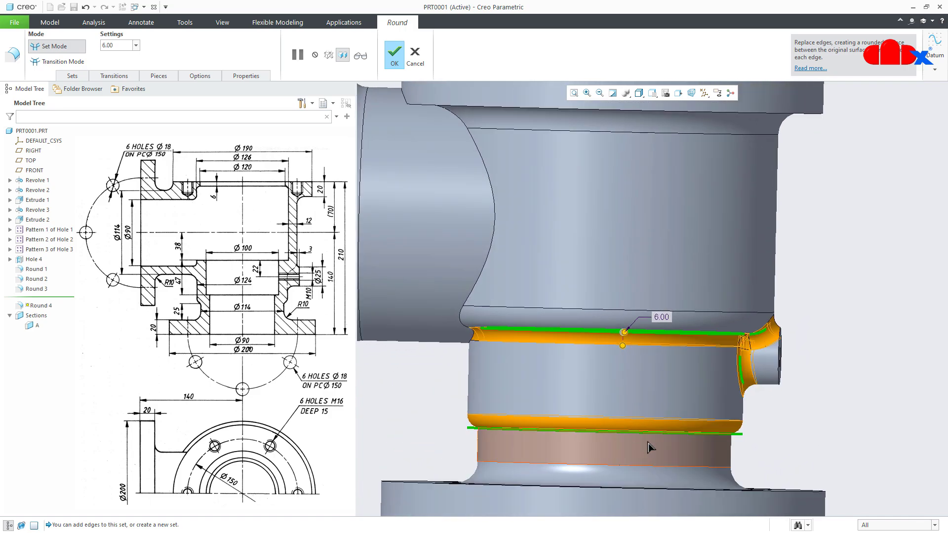
pyautogui.middleClick(826, 442)
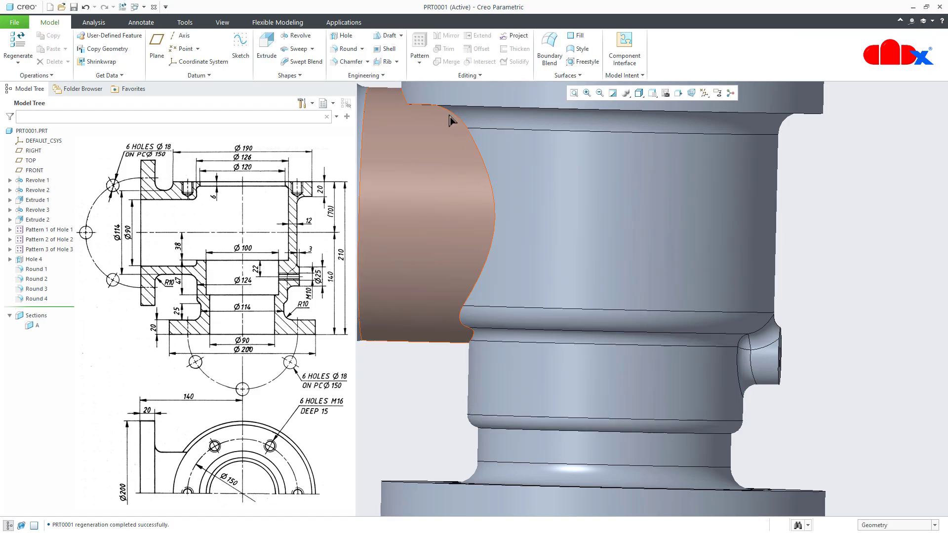
# Step: Round the lower step's inner edge and the edge where the side neck meets the main cylinder with radius 6
pyautogui.click(346, 48)
pyautogui.moveTo(451, 229); pyautogui.dragTo(539, 326, button='middle')
pyautogui.click(555, 435)
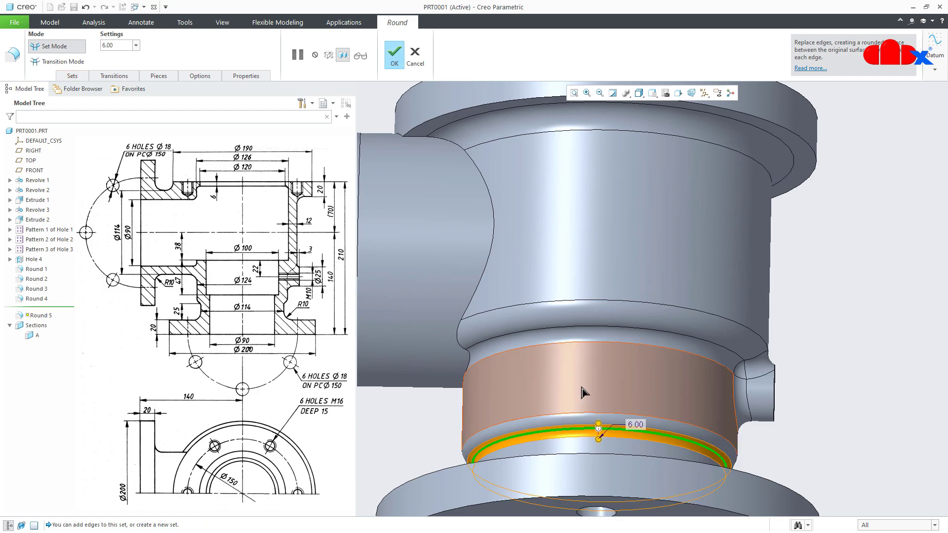
pyautogui.scroll(-5, 600, 345)
pyautogui.keyDown('ctrl'); pyautogui.click(540, 297); pyautogui.keyUp('ctrl')
pyautogui.moveTo(539, 297)
pyautogui.mouseDown(button='middle')
pyautogui.moveTo(568, 314)
pyautogui.moveTo(549, 326)
pyautogui.moveTo(535, 319)
pyautogui.mouseUp(button='middle')
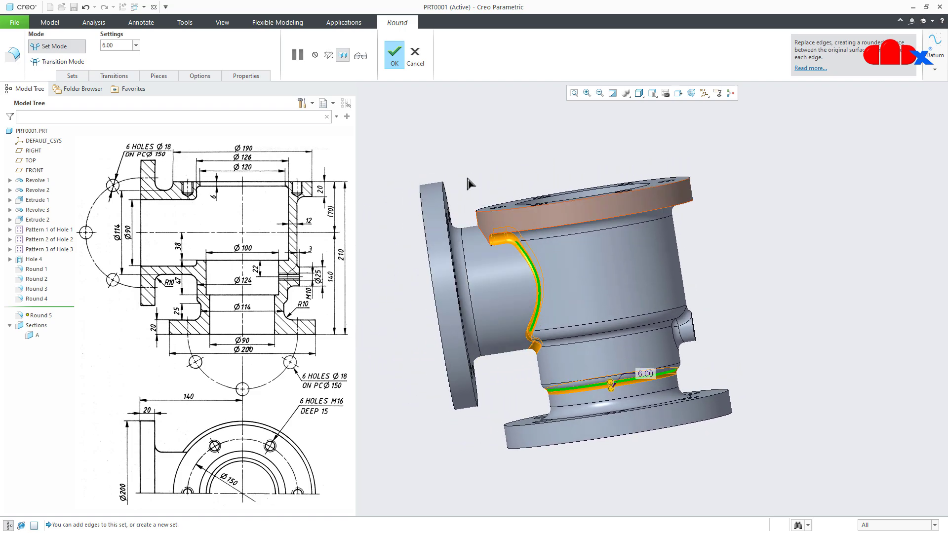
pyautogui.click(395, 56)
# Step: Round the short edge where the side neck meets the top flange's rim with radius 10
pyautogui.click(779, 275)
pyautogui.moveTo(779, 275); pyautogui.dragTo(749, 297, button='middle')
pyautogui.scroll(-3, 512, 142)
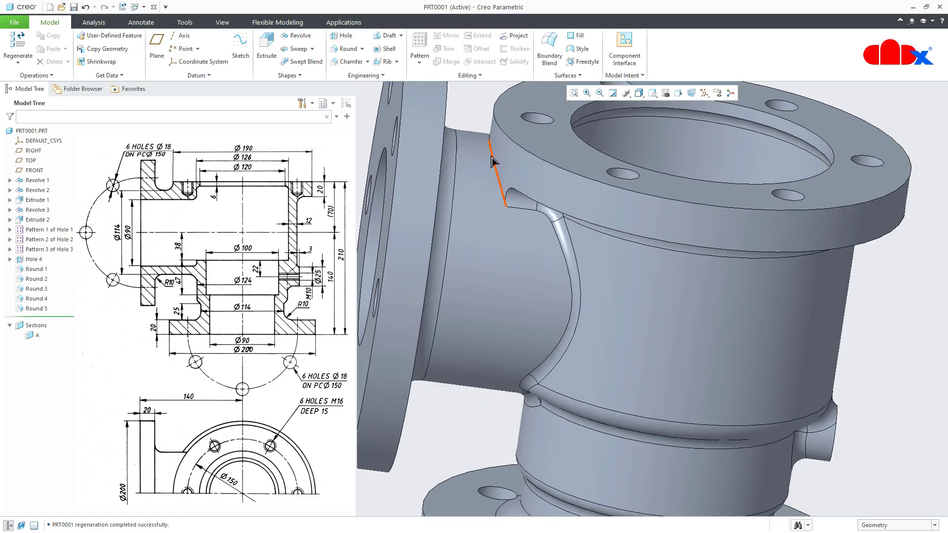
pyautogui.click(348, 49)
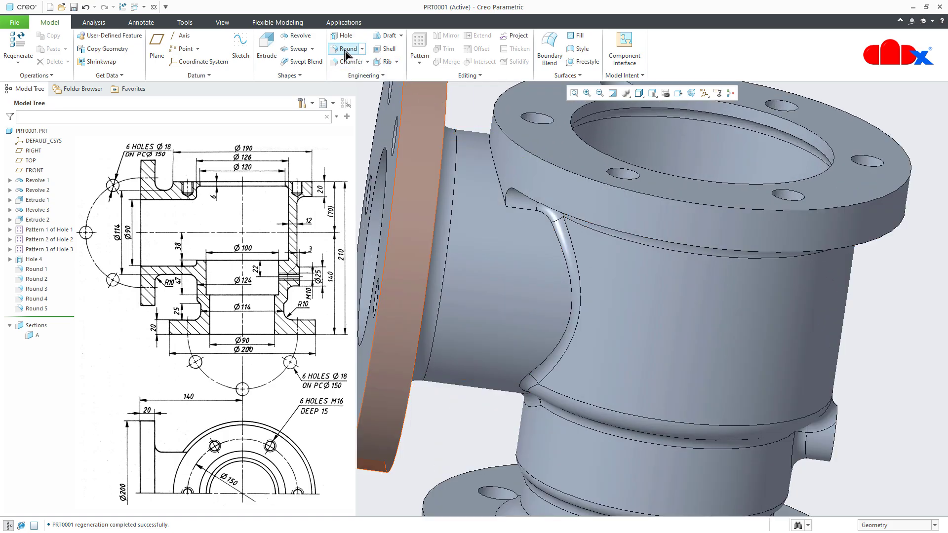
pyautogui.click(496, 164)
pyautogui.hotkey('ctrl', 'd')
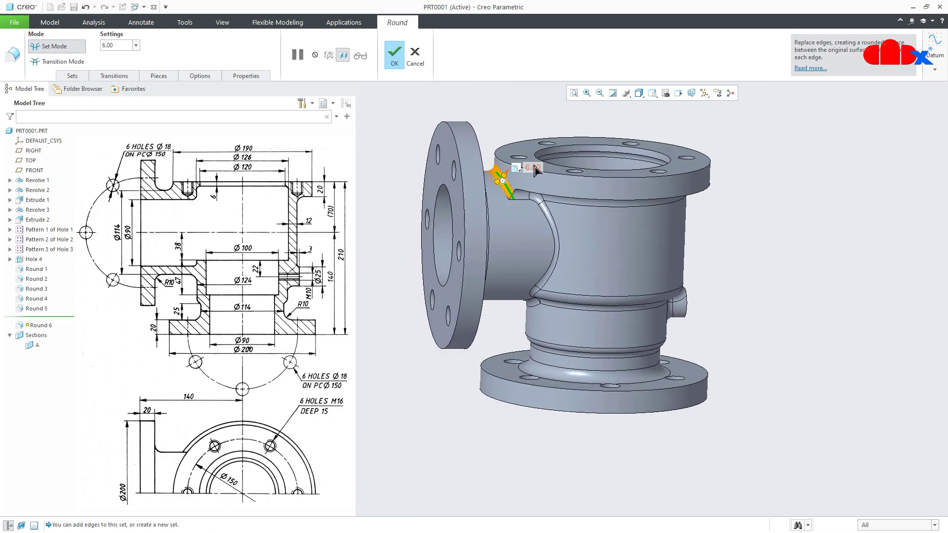
pyautogui.press('Return')
pyautogui.moveTo(535, 167); pyautogui.dragTo(519, 187, button='middle')
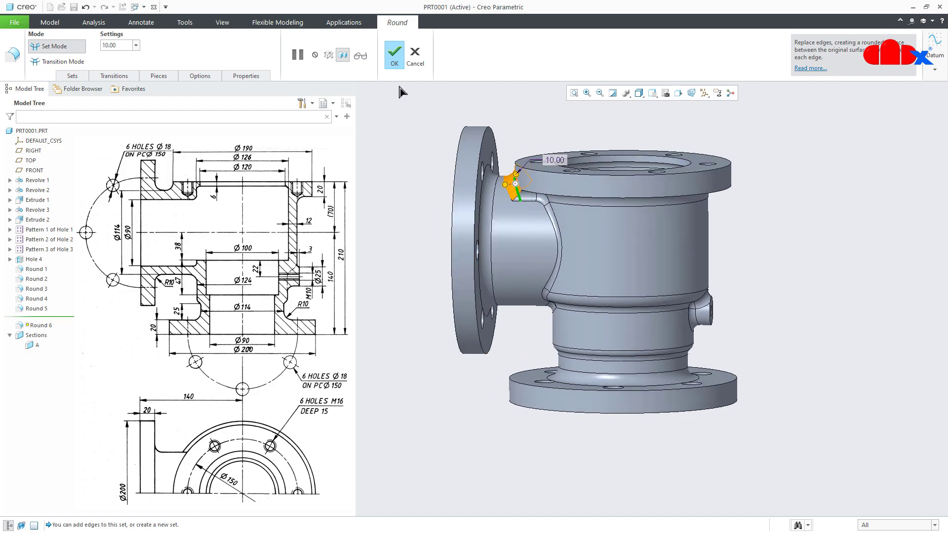
pyautogui.click(394, 53)
# Step: Activate cross section A and orient the model to the LEFT view to compare the section with the drawing
pyautogui.moveTo(709, 250)
pyautogui.mouseDown(button='middle')
pyautogui.moveTo(716, 225)
pyautogui.moveTo(677, 257)
pyautogui.moveTo(681, 274)
pyautogui.moveTo(673, 244)
pyautogui.moveTo(711, 210)
pyautogui.moveTo(703, 219)
pyautogui.mouseUp(button='middle')
pyautogui.click(32, 346)
pyautogui.click(40, 286)
pyautogui.click(790, 282)
pyautogui.click(653, 94)
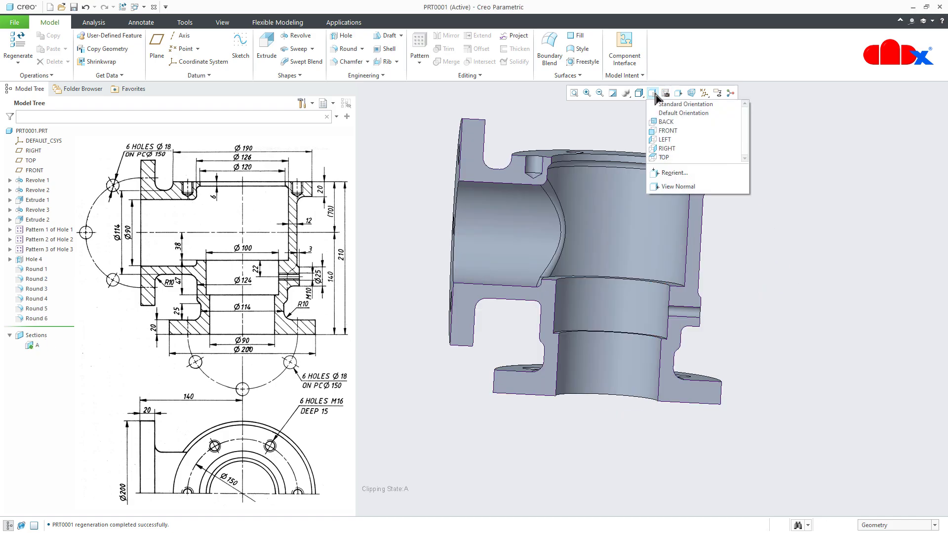
pyautogui.click(664, 141)
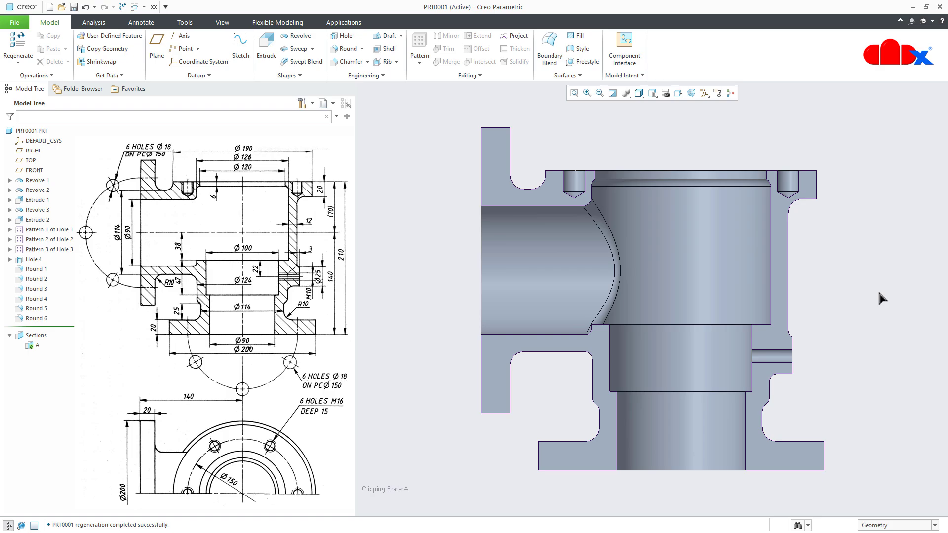
# Step: Deactivate cross section A and return the finished valve body to the default orientation
pyautogui.click(37, 345)
pyautogui.click(41, 284)
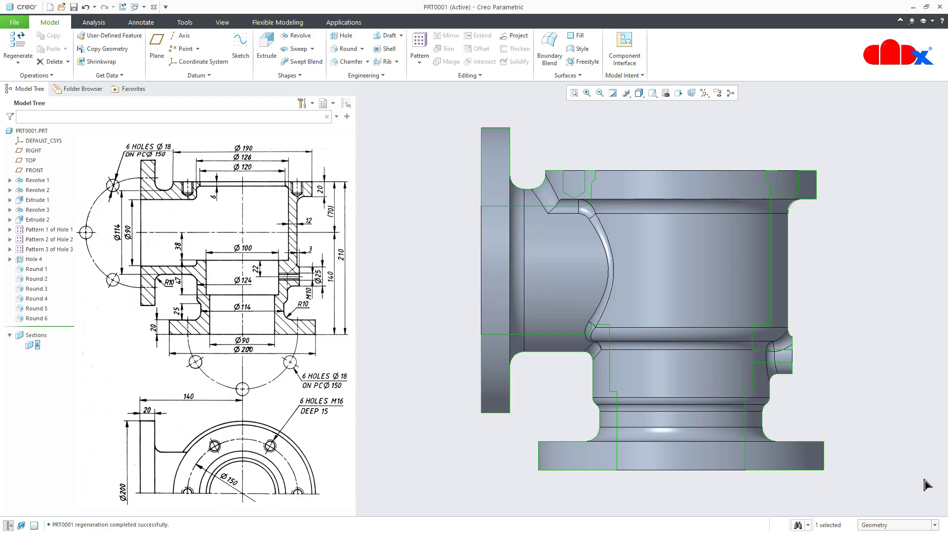
pyautogui.hotkey('ctrl', 'd')
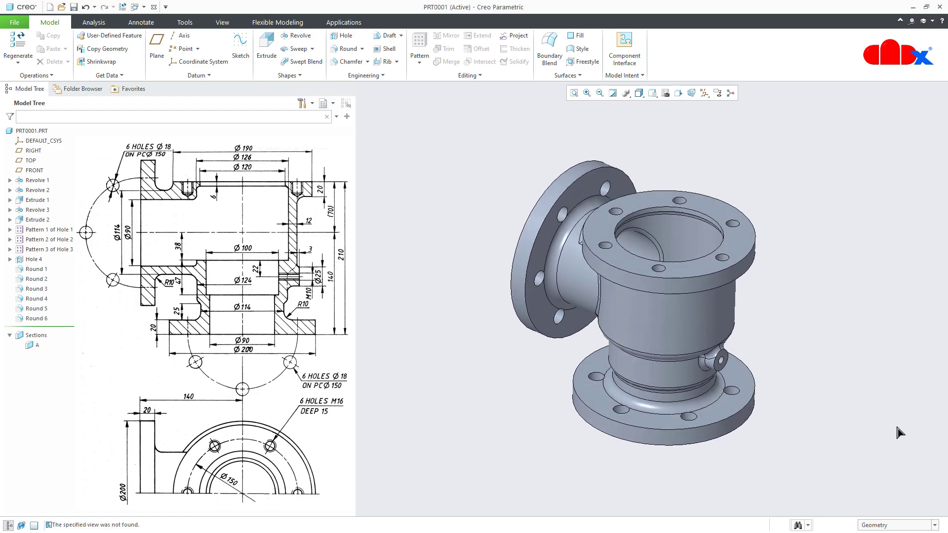